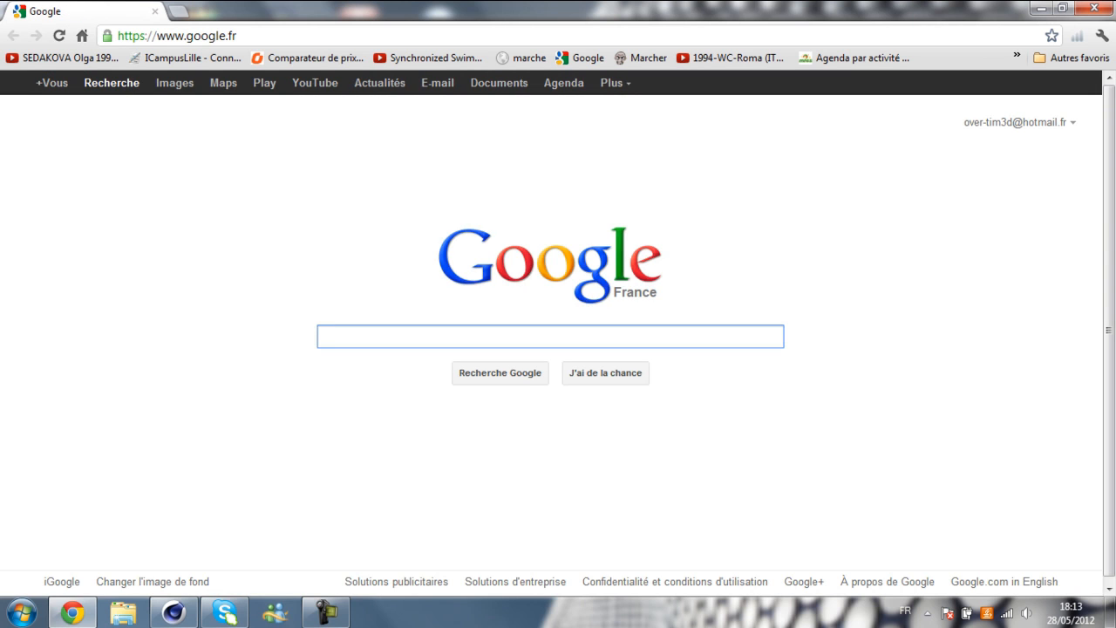
Search Google for "mineways", view the Mineways home page at realtimerendering.com, and close it
type("mineways")
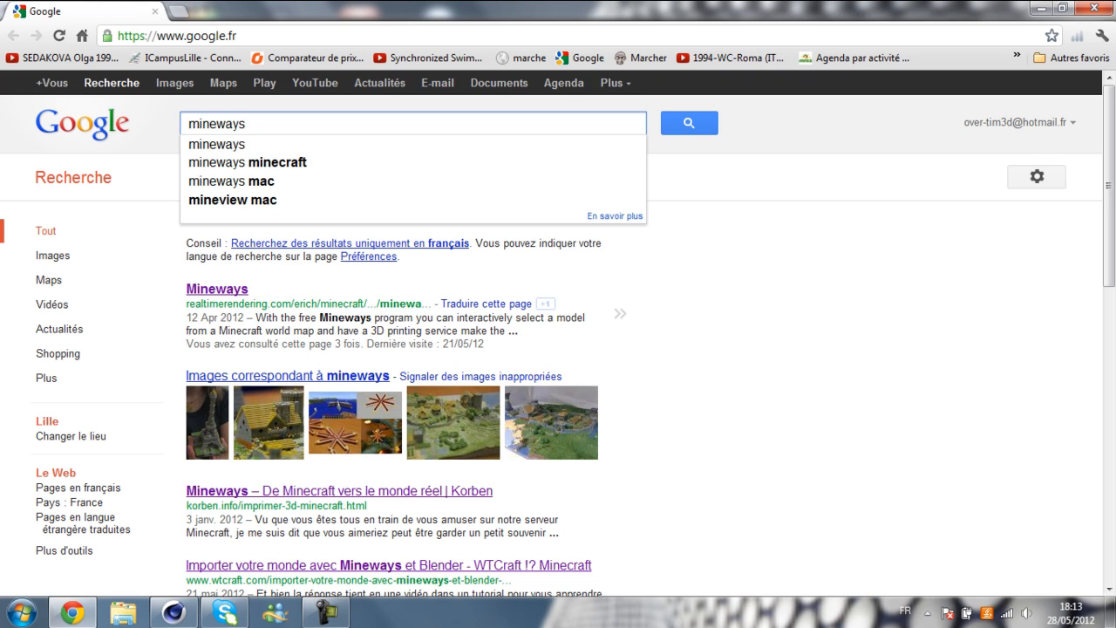
key("Return")
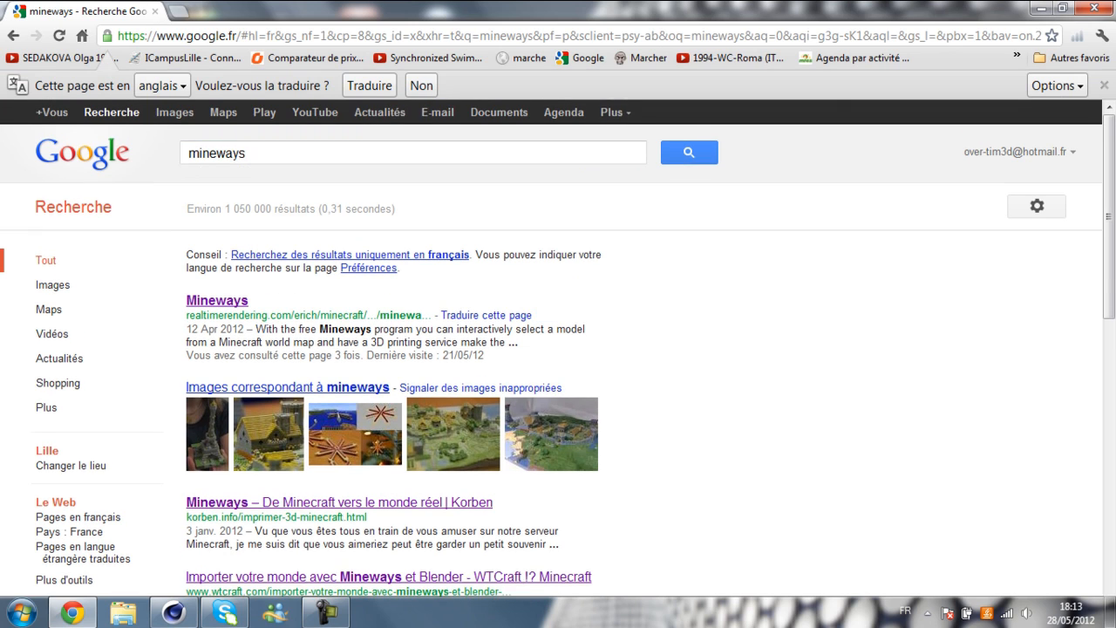
left_click(167, 300)
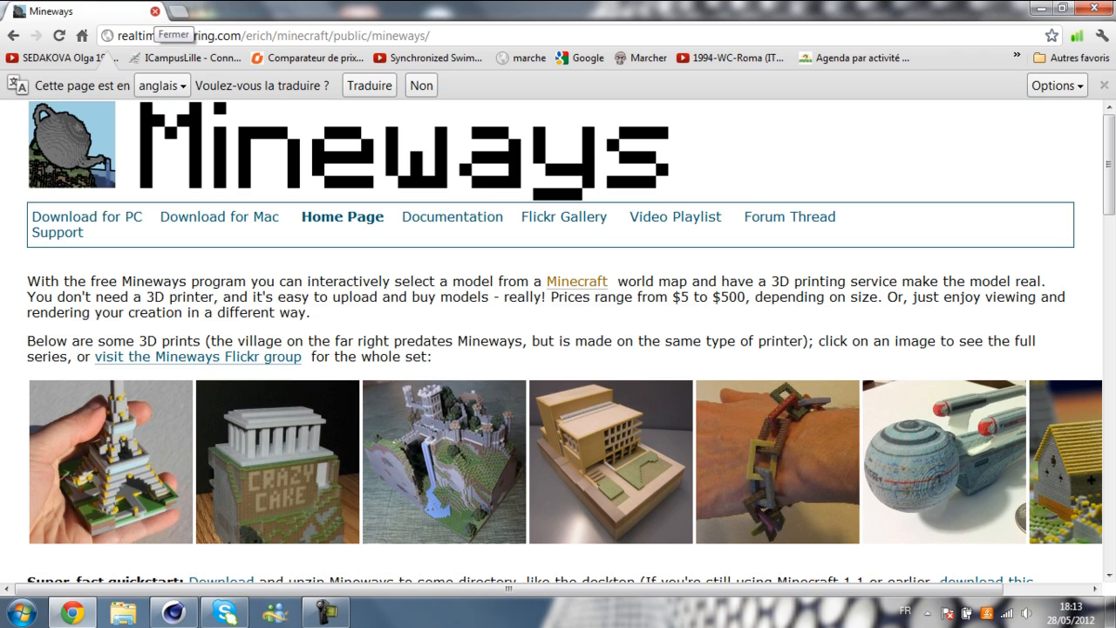
left_click(154, 11)
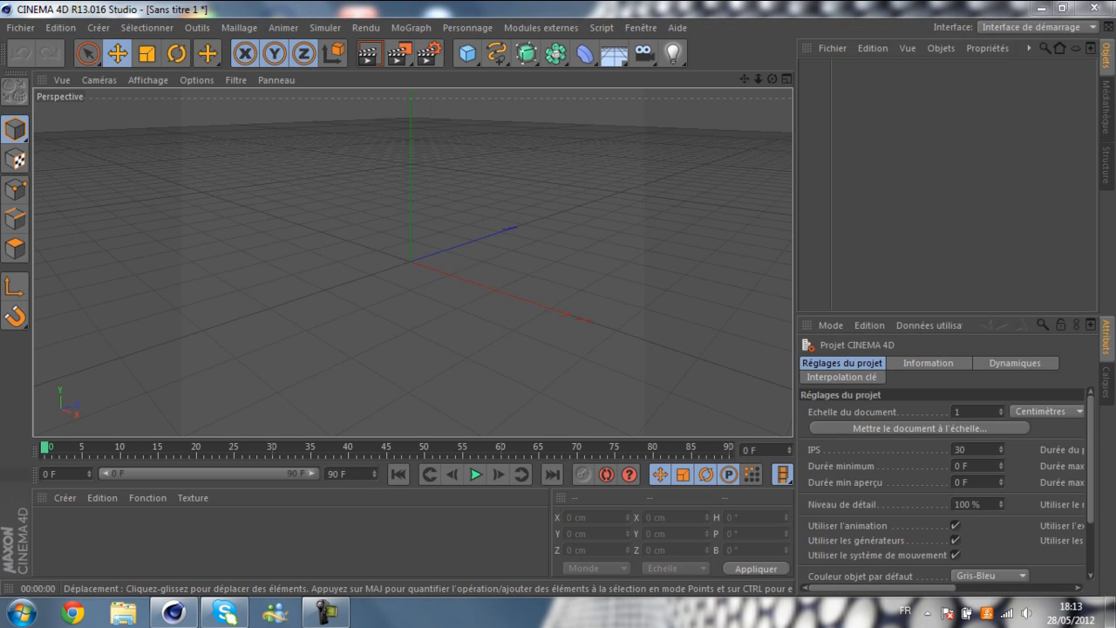
Open the mineways folder inside the user's Downloads folder
left_click(23, 613)
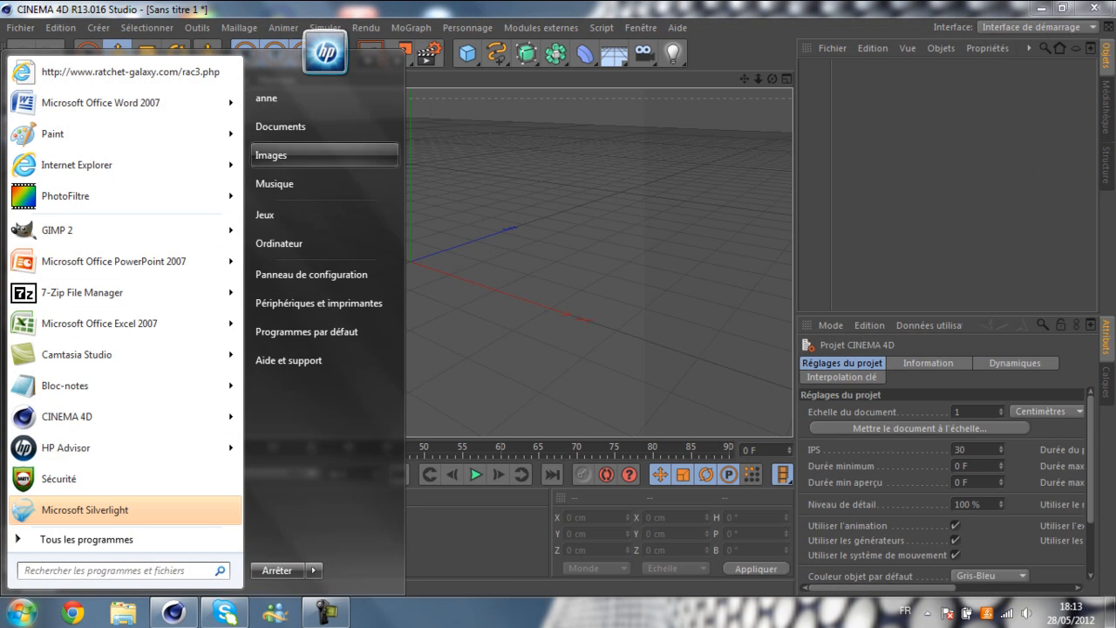
left_click(314, 99)
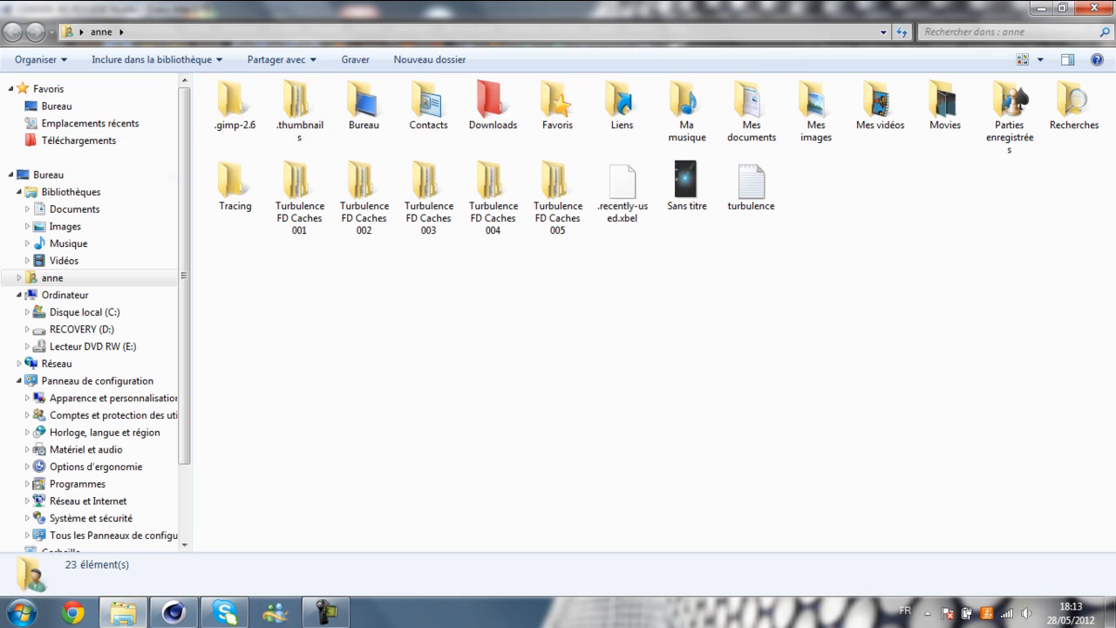
left_click(75, 209)
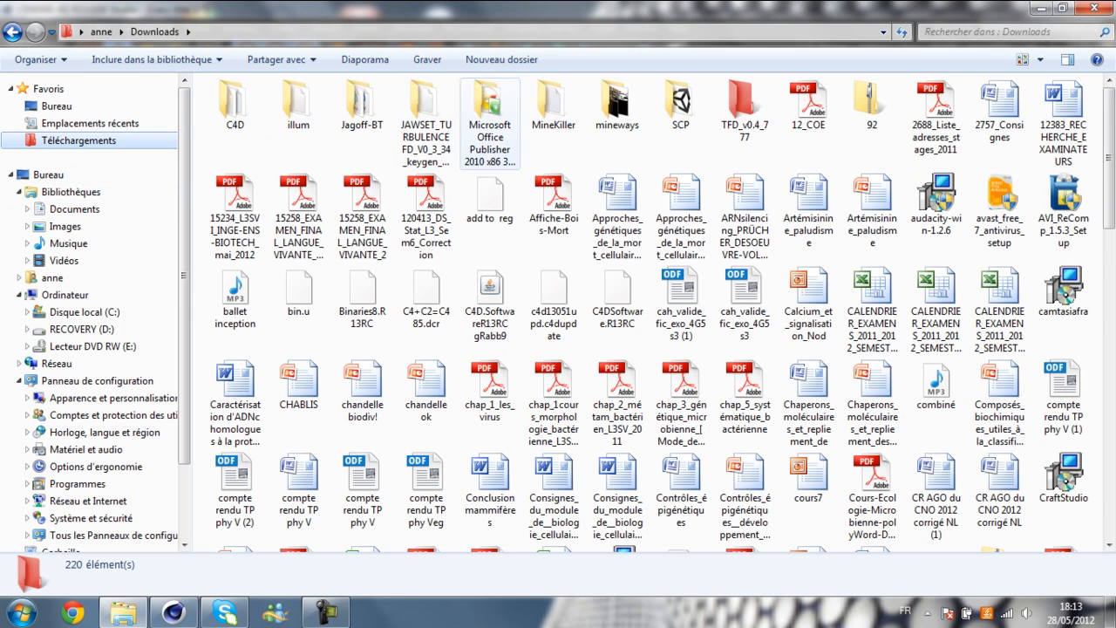
double_click(618, 103)
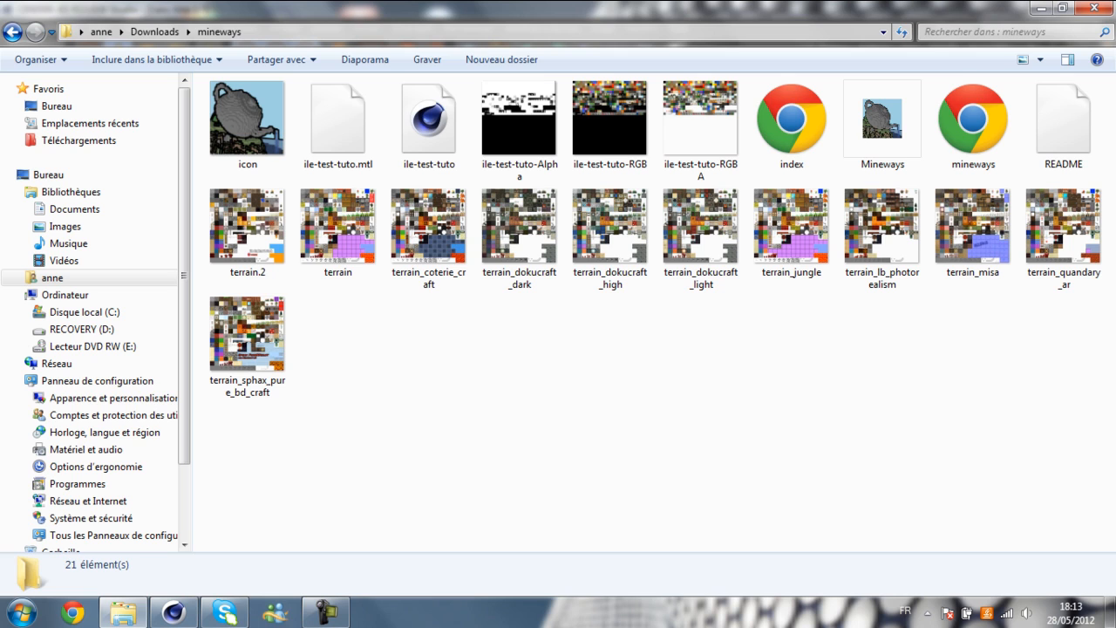
Delete the five old ile-test-tuto files from the mineways folder
left_click_drag(296, 179, 743, 137)
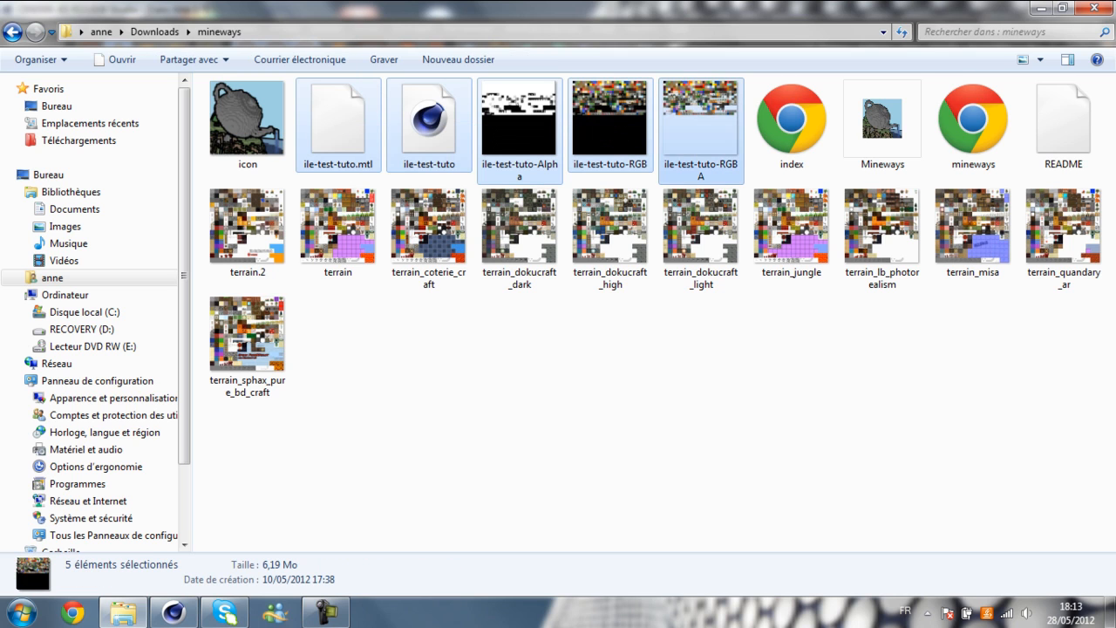
key("Delete")
key("Return")
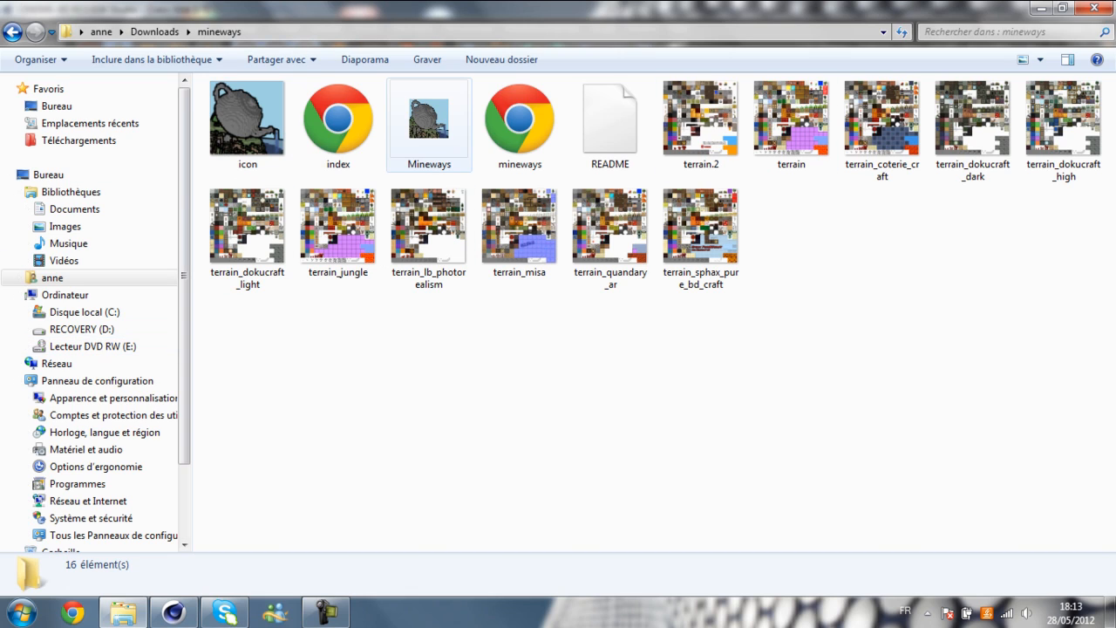
Run the Mineways application from its folder and load the Minecraft-RedStone world
double_click(428, 122)
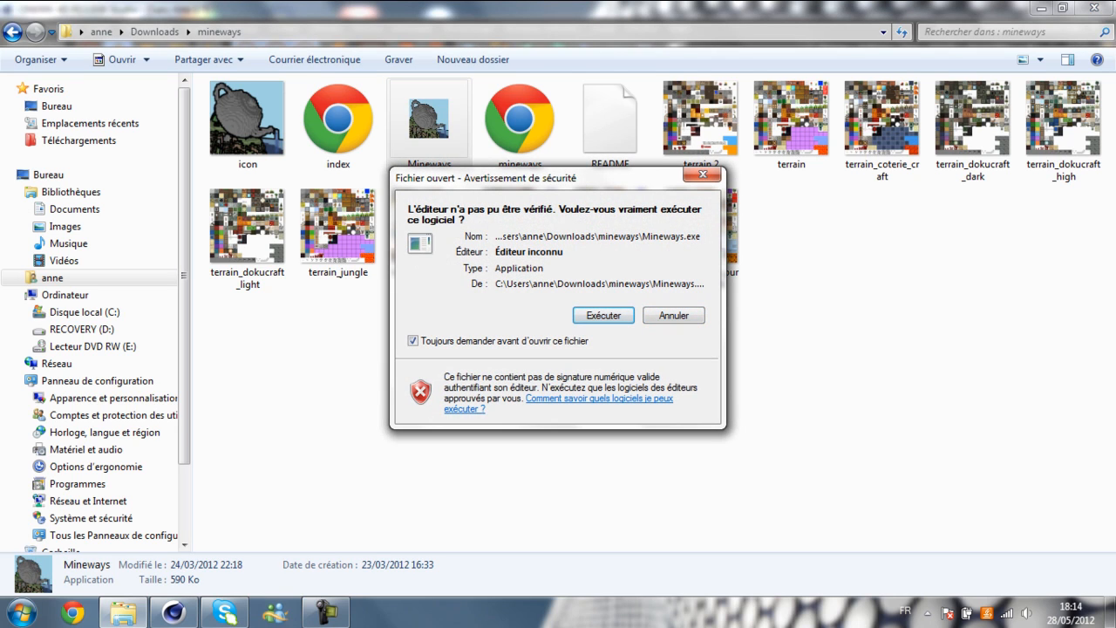
left_click(604, 314)
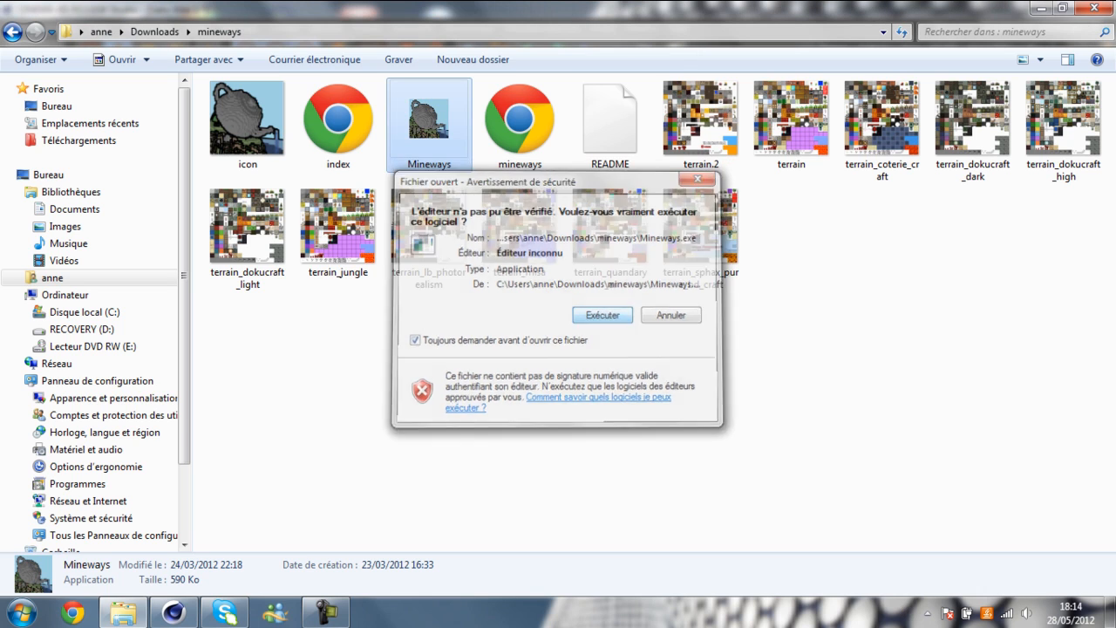
left_click_drag(157, 33, 423, 94)
left_click(305, 113)
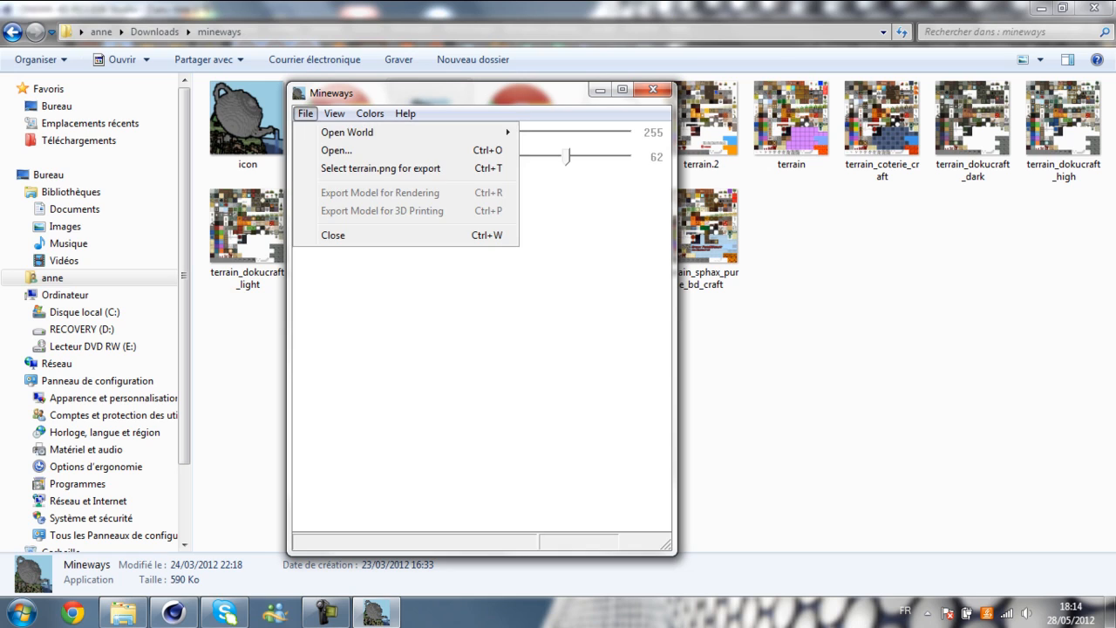
mouse_move(347, 132)
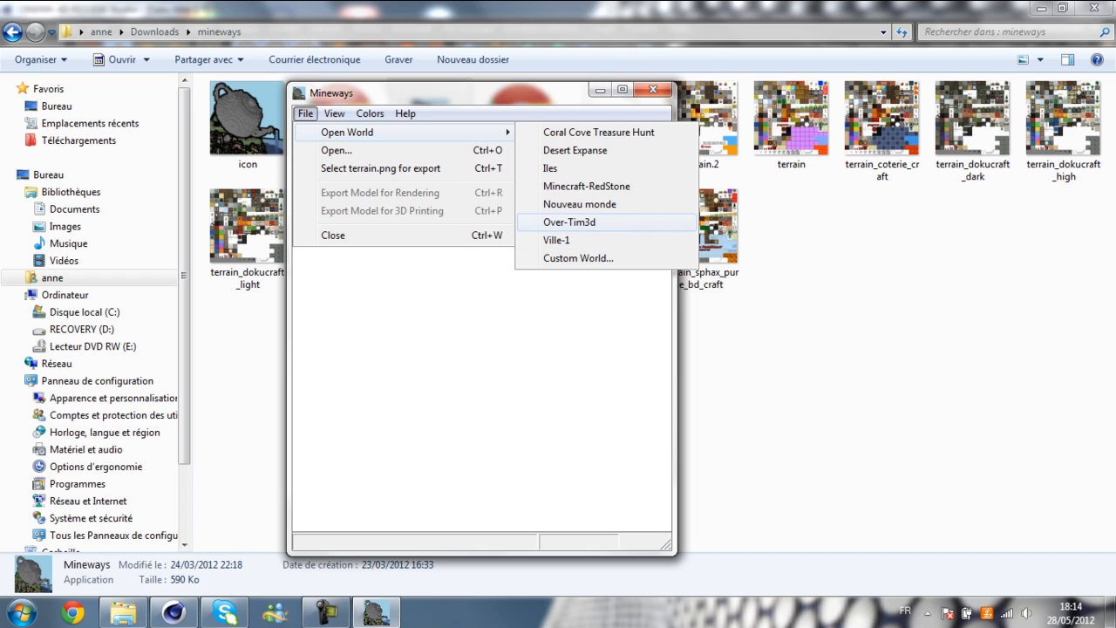
left_click(586, 186)
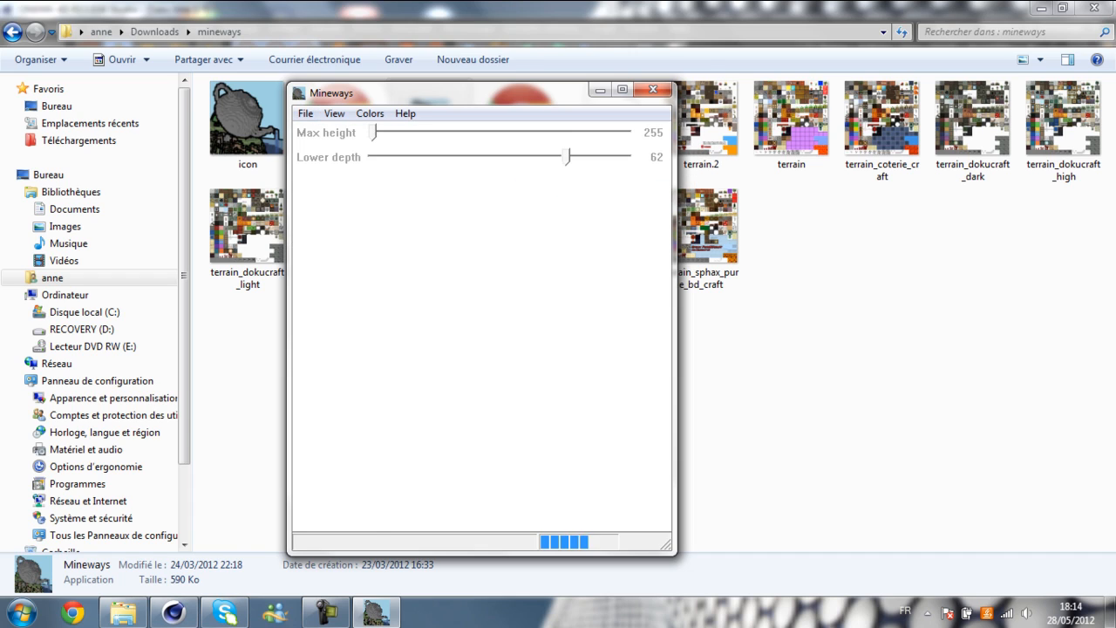
Select a square area around the buildings on the map, accept the depth reset, and close Mineways
scroll(440, 437, "up", 3)
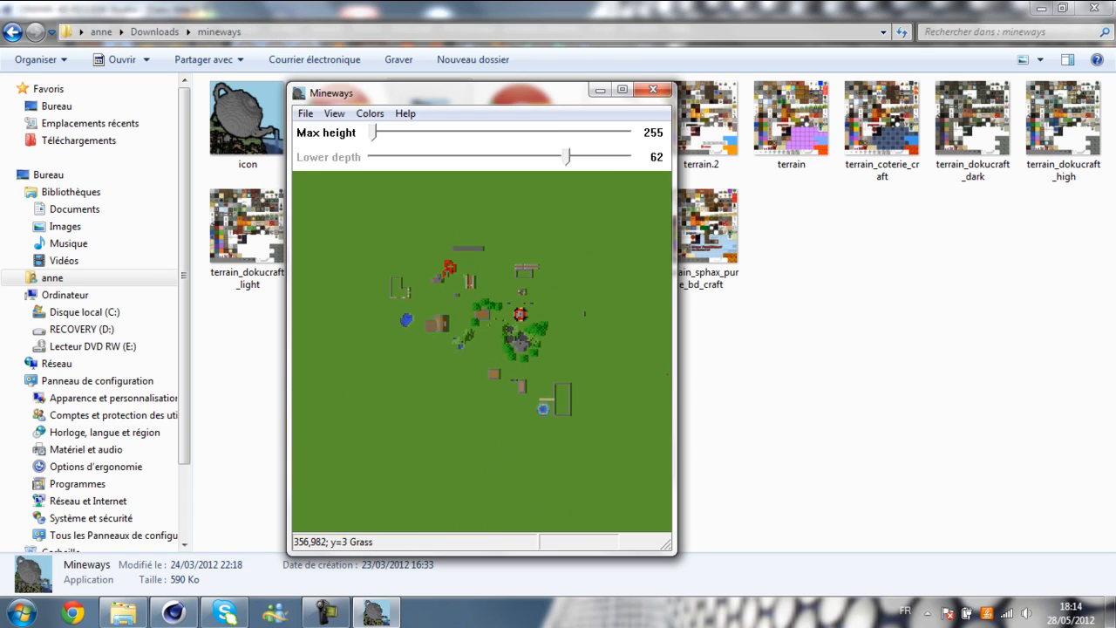
scroll(481, 349, "down", 3)
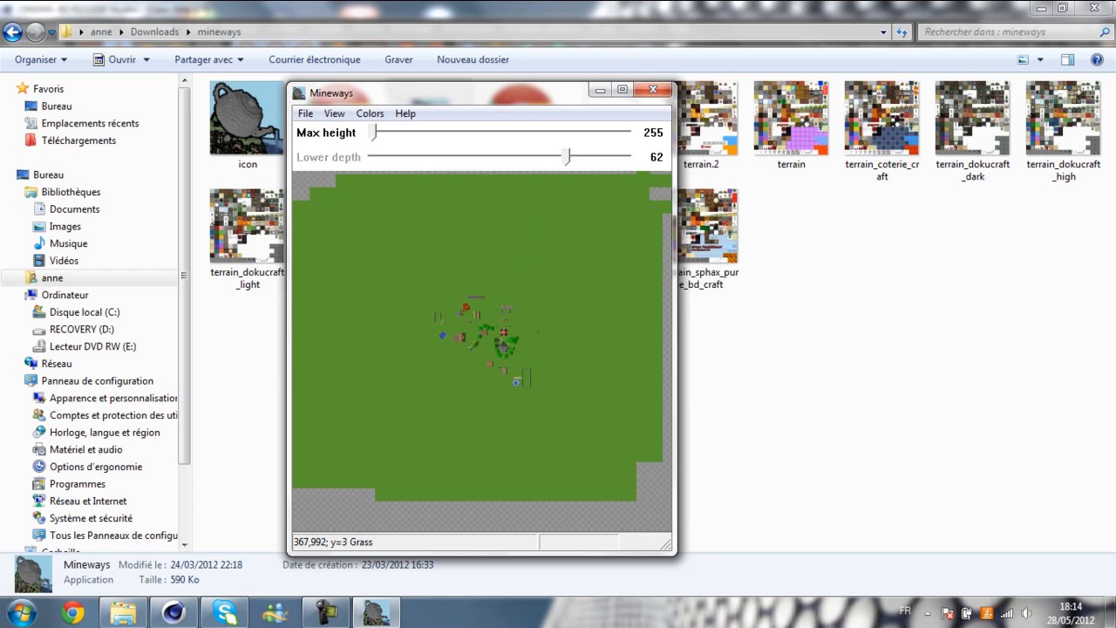
right_click_drag(382, 233, 593, 434)
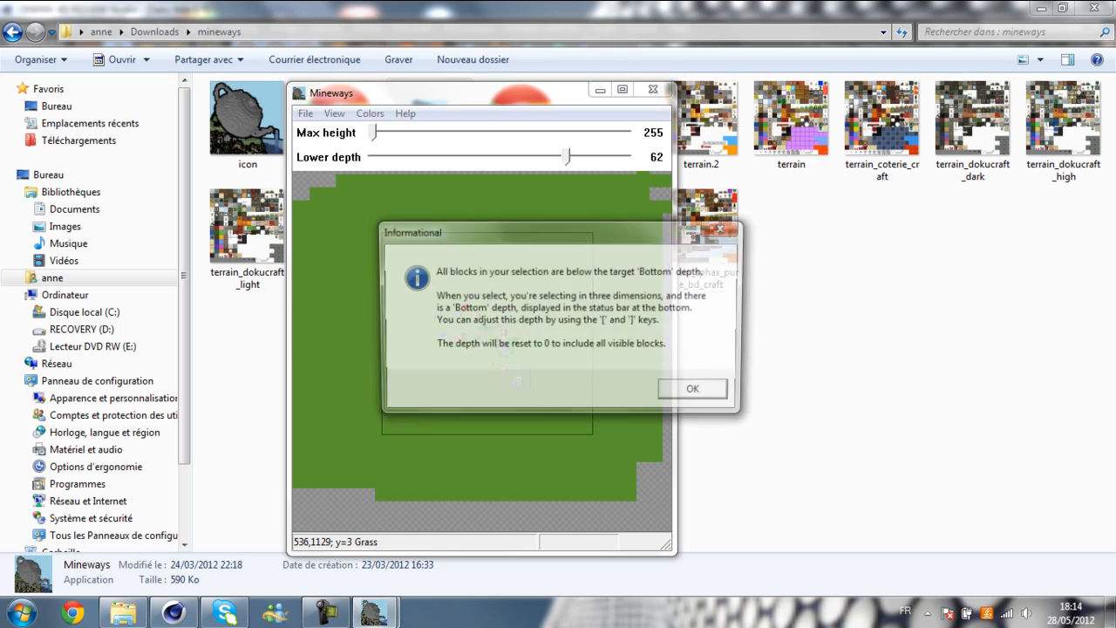
key("Return")
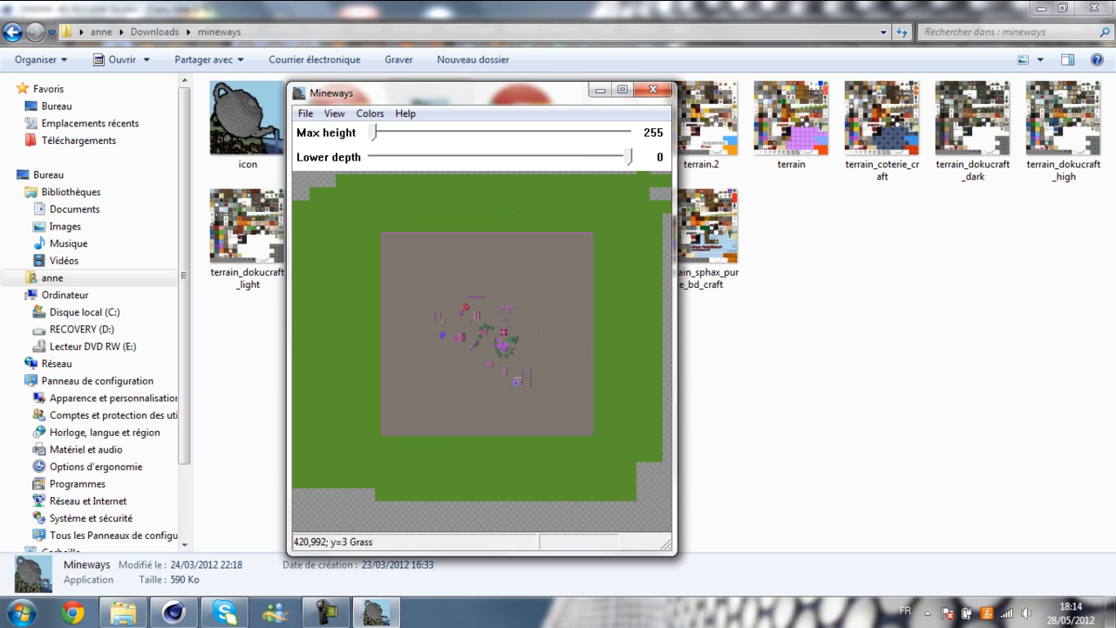
key("alt+F4")
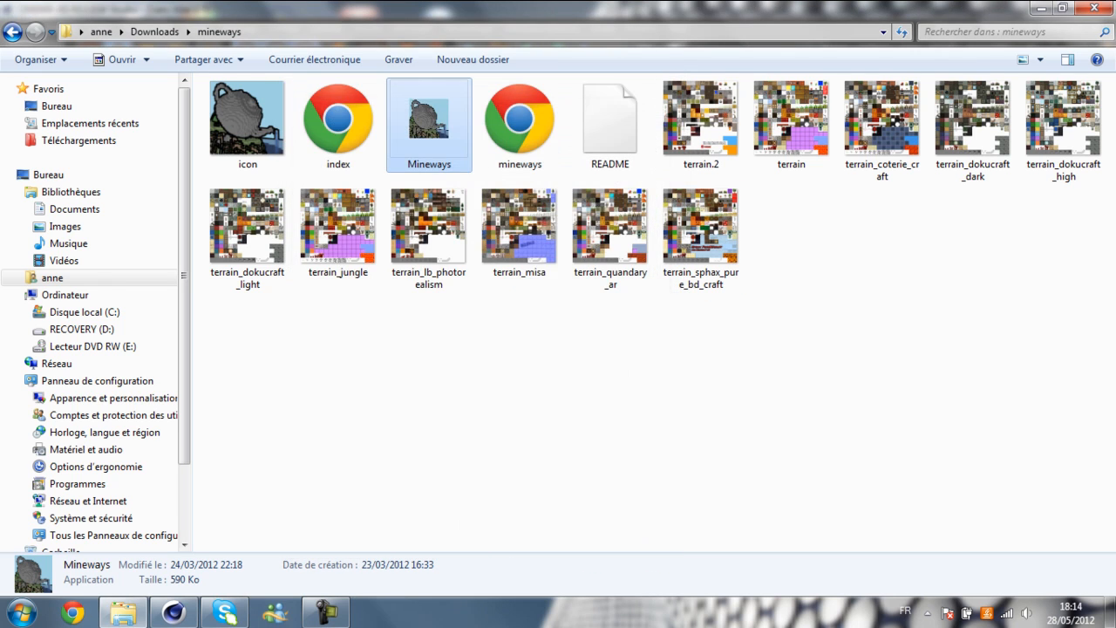
Relaunch Mineways and open the Minecraft-RedStone world again
key("Return")
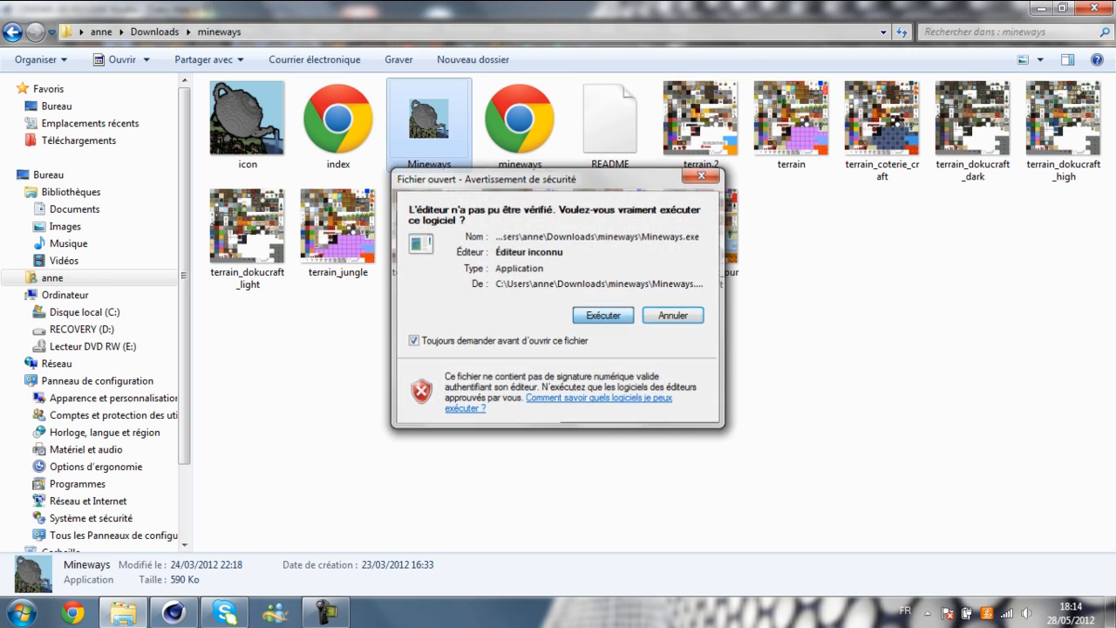
key("Return")
key("alt+f")
key("Right")
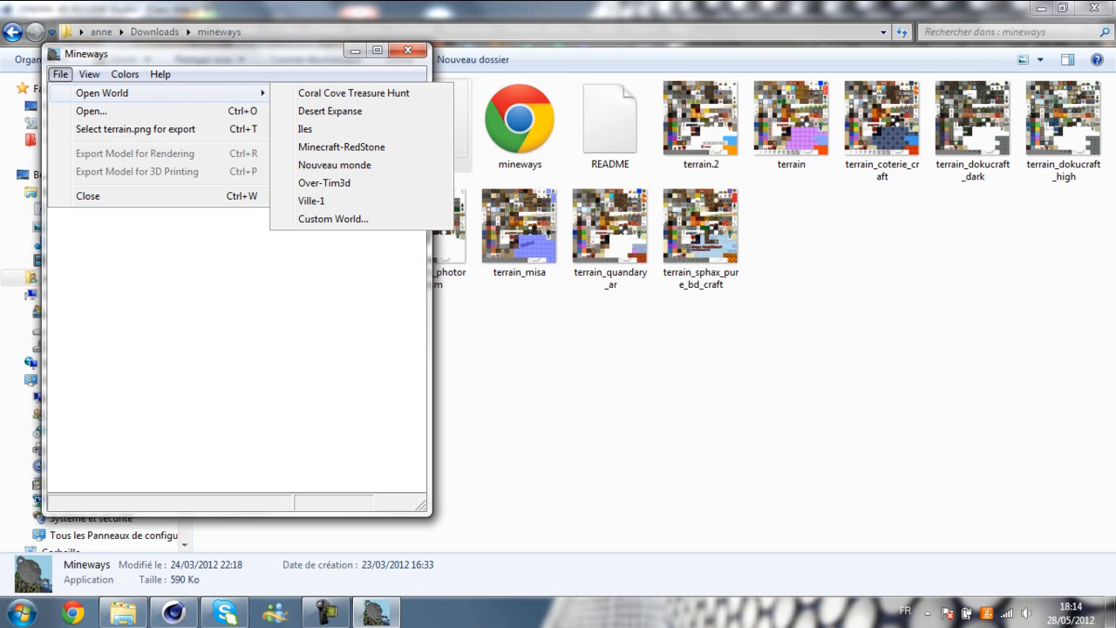
key("Down")
key("Down")
key("Down")
key("Down")
key("Return")
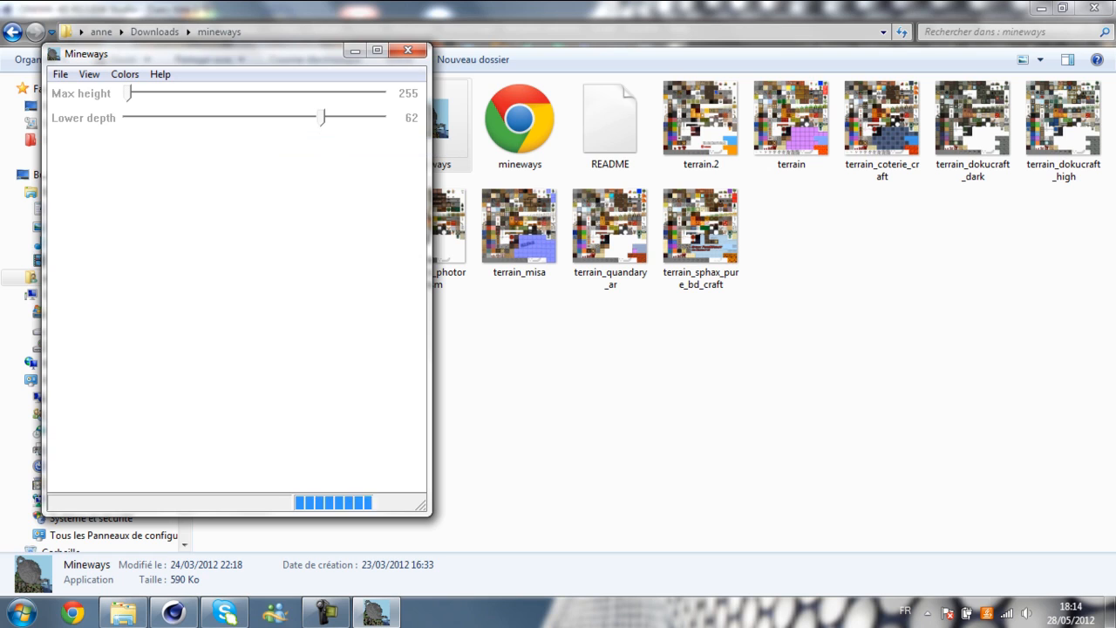
Select a rectangular map area enclosing all the buildings and accept resetting the lower depth to 0
scroll(236, 312, "down", 1)
left_click_drag(236, 328, 272, 273)
right_click_drag(147, 184, 383, 344)
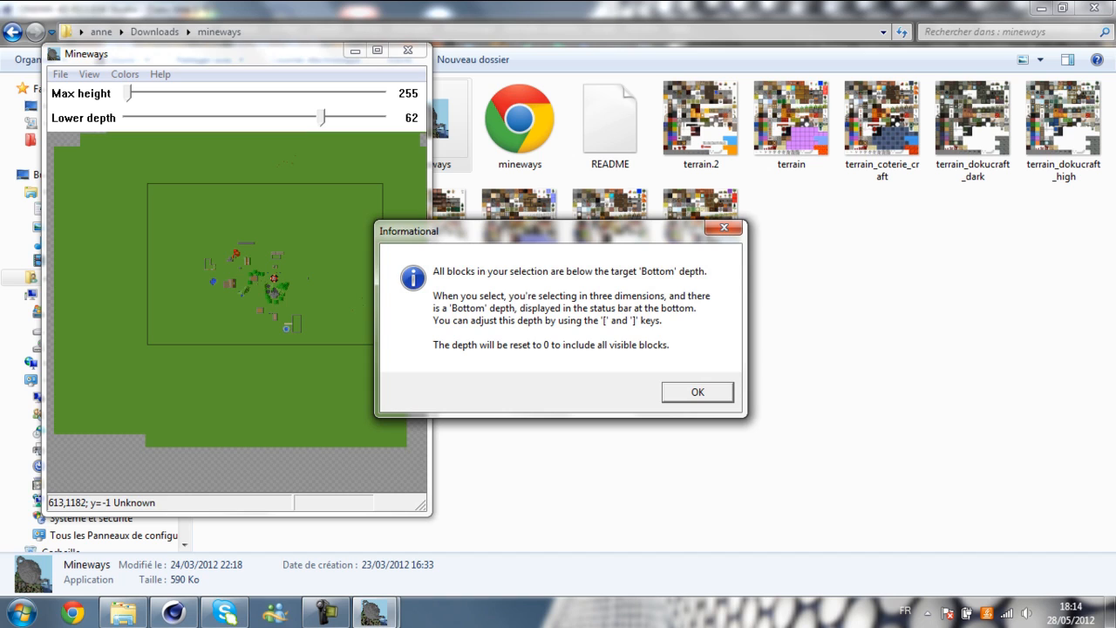
key("Return")
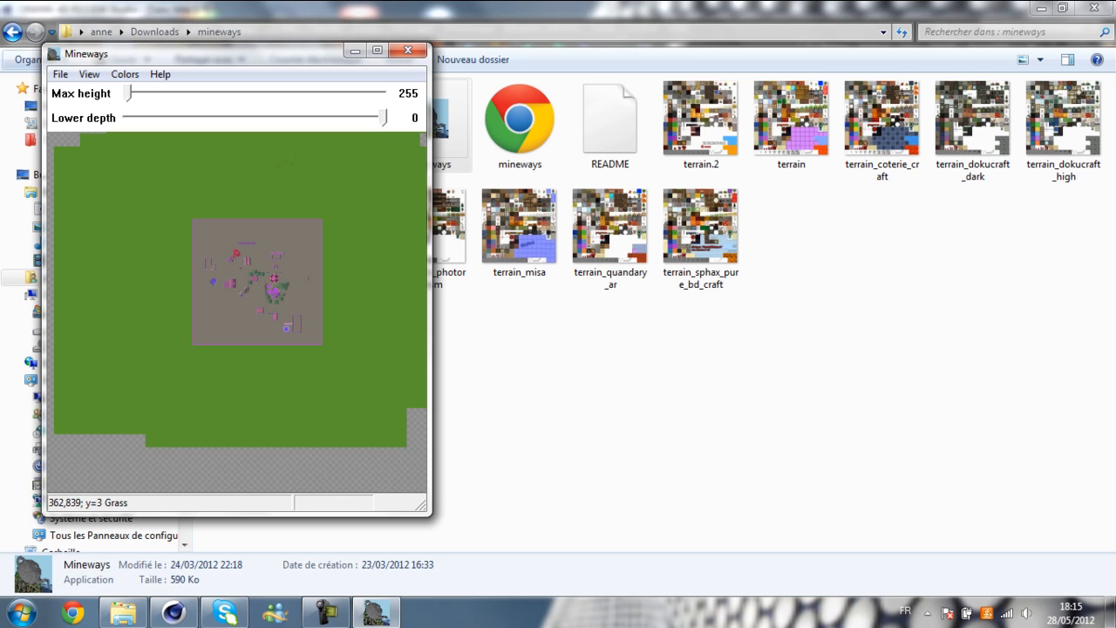
Set terrain_sphax_pure_bd_craft from the Downloads mineways folder as the terrain texture for export
left_click(60, 74)
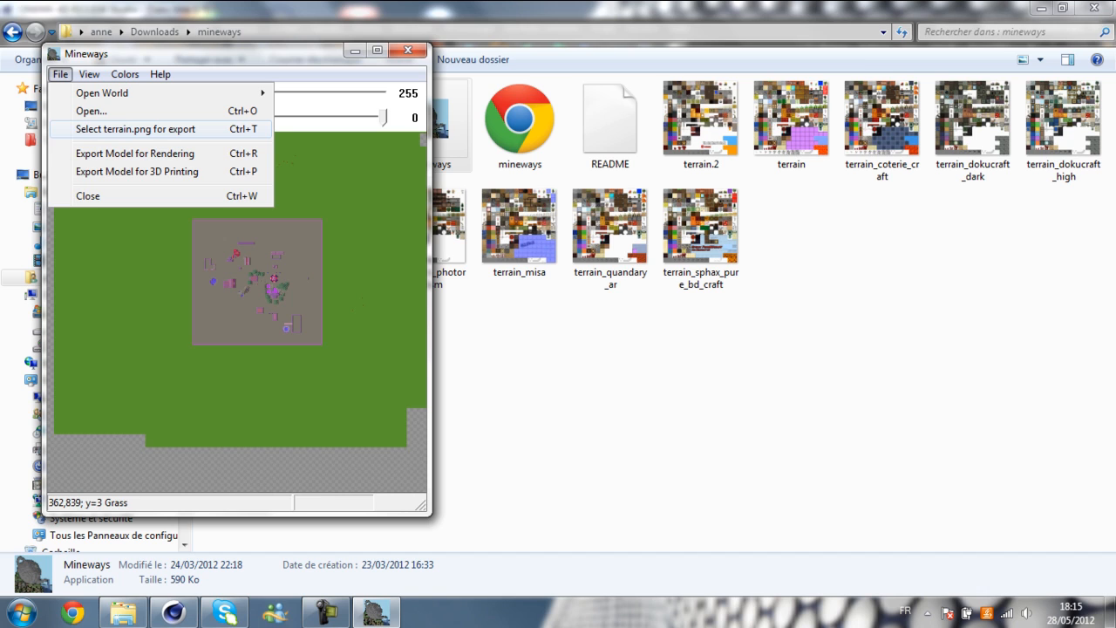
left_click(135, 129)
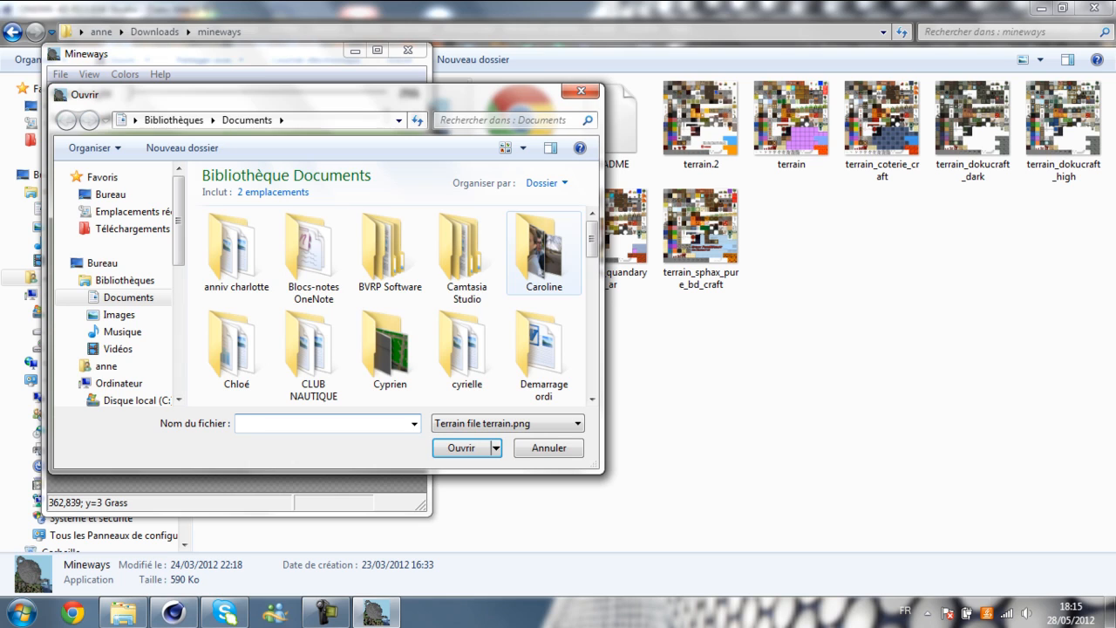
left_click(131, 229)
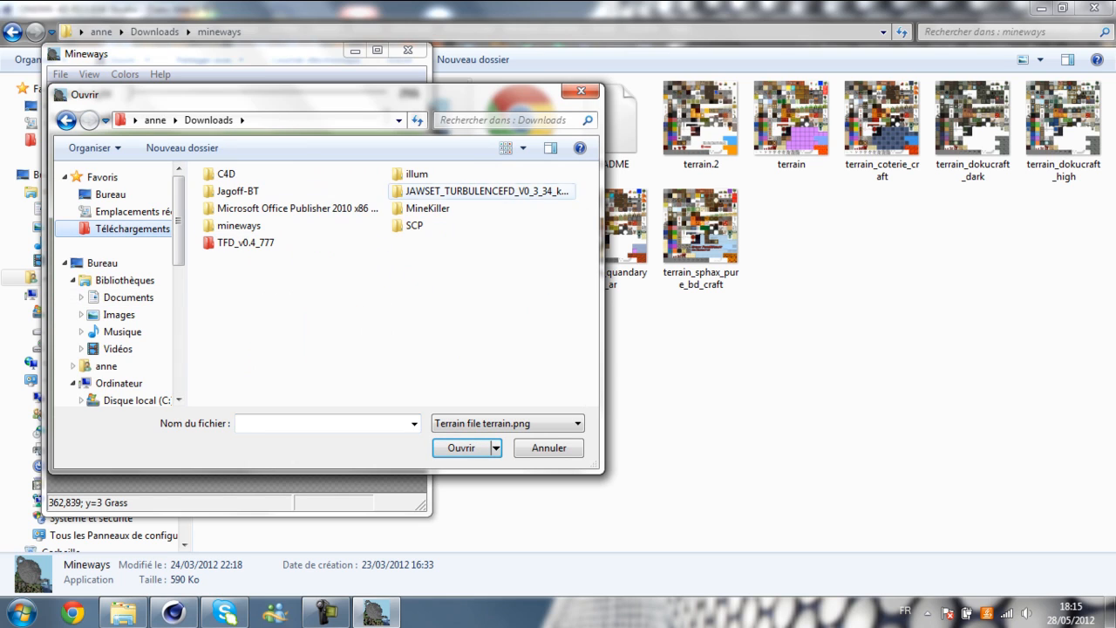
double_click(238, 225)
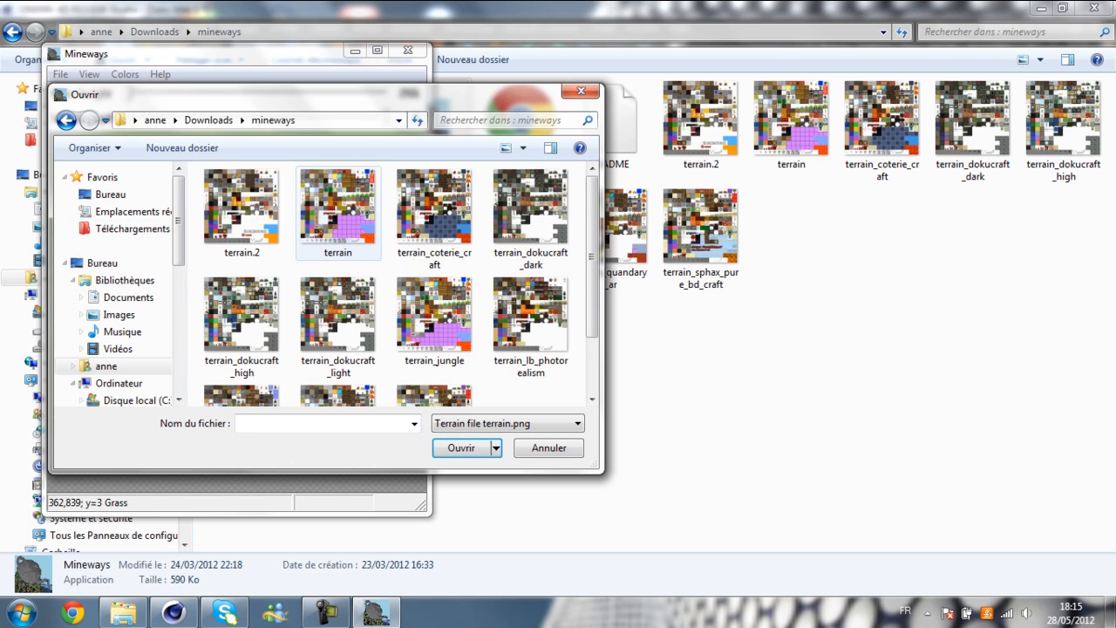
left_click_drag(327, 94, 533, 123)
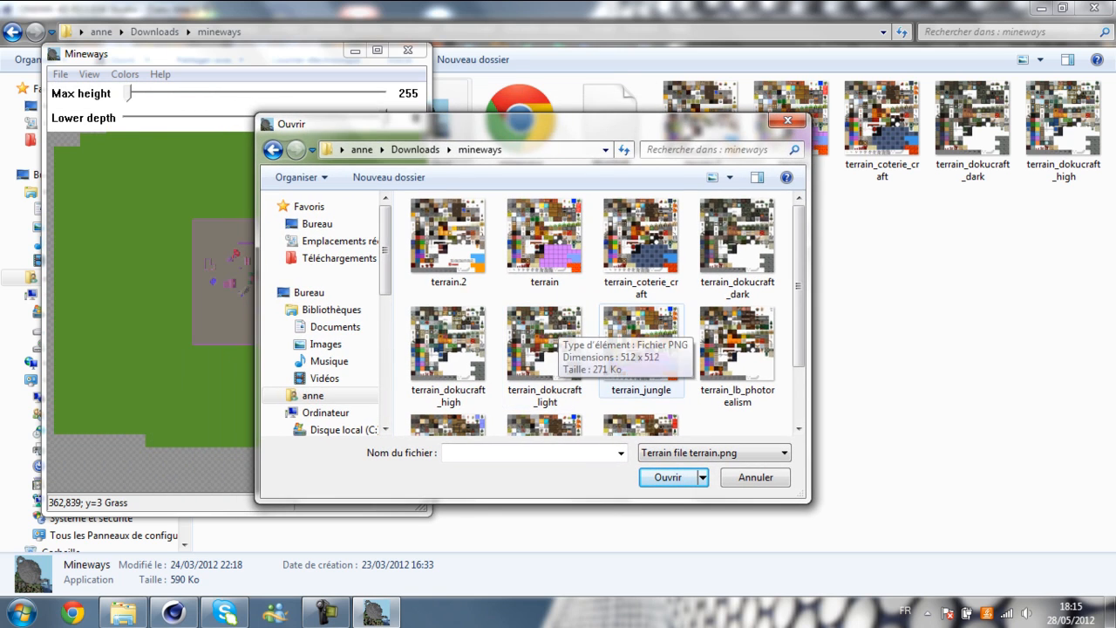
scroll(641, 366, "down", 2)
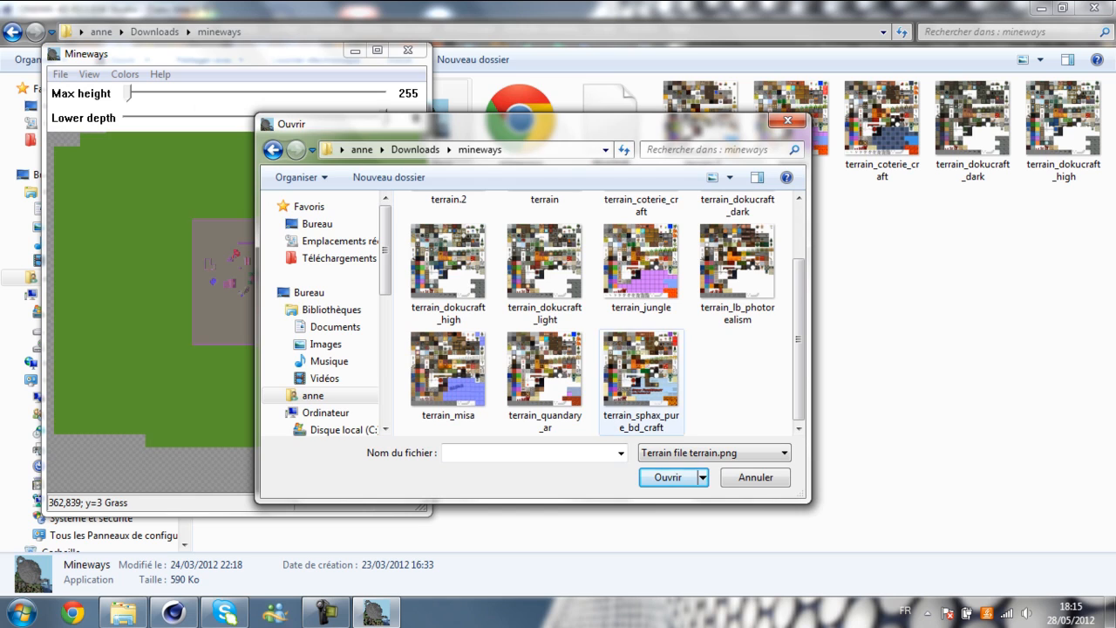
double_click(641, 380)
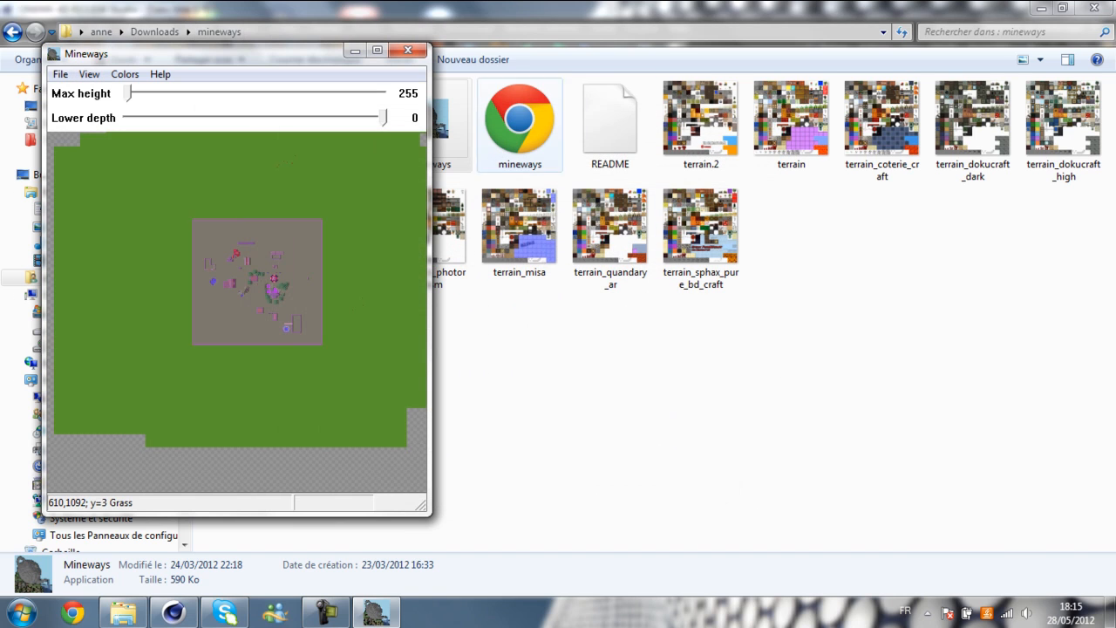
Export the selected area for rendering as a Wavefront OBJ named tuto in Documents, with the full color texture patterns settings
left_click(60, 74)
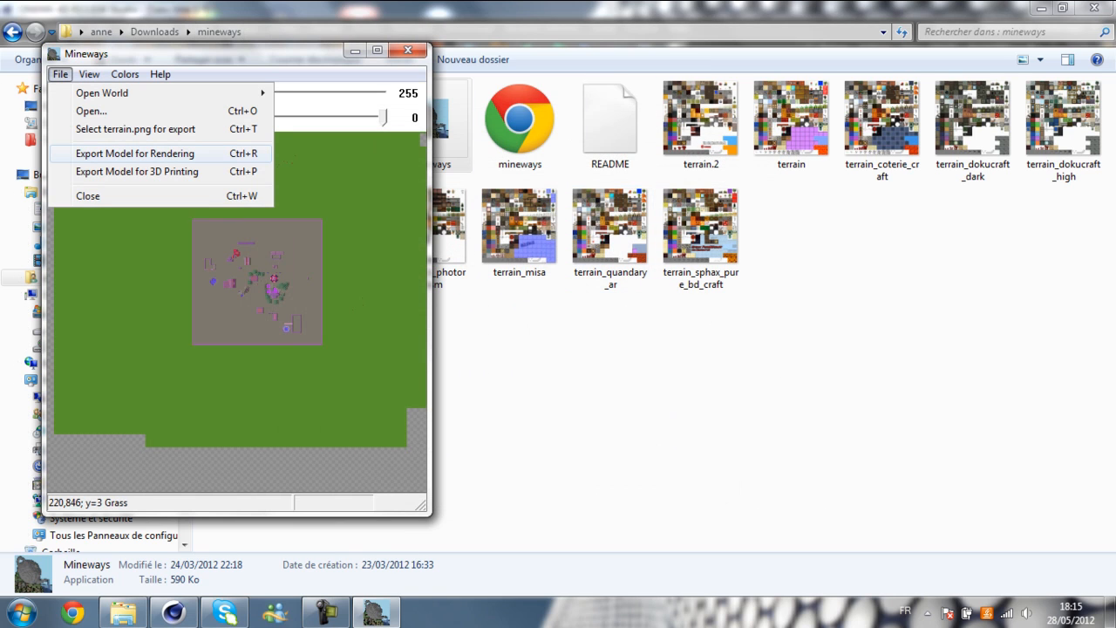
left_click(135, 154)
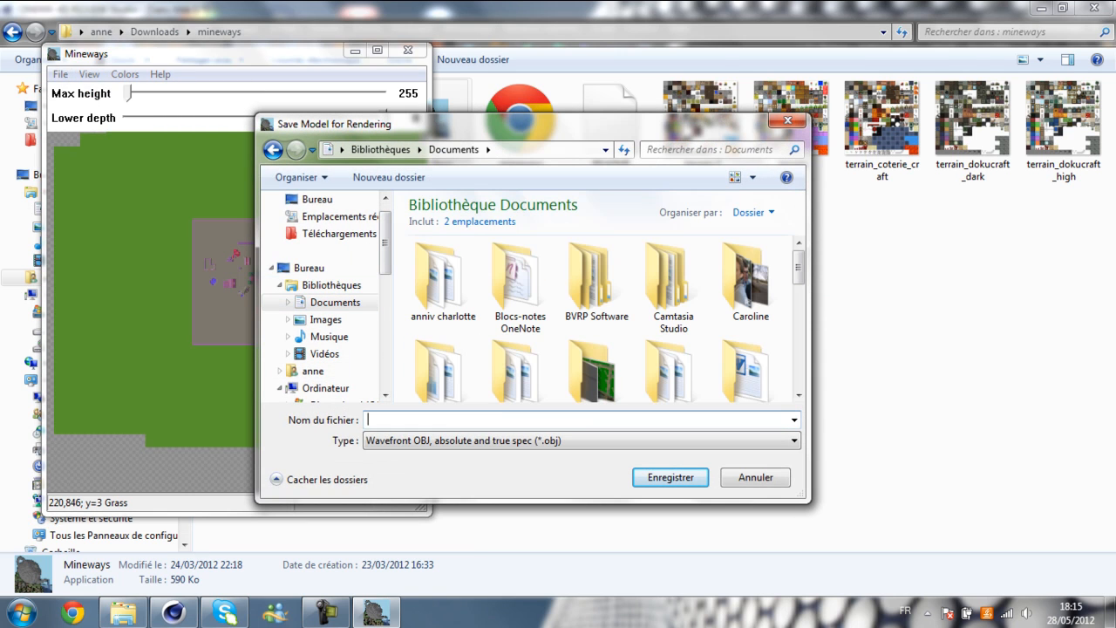
type("tto")
key("BackSpace")
key("BackSpace")
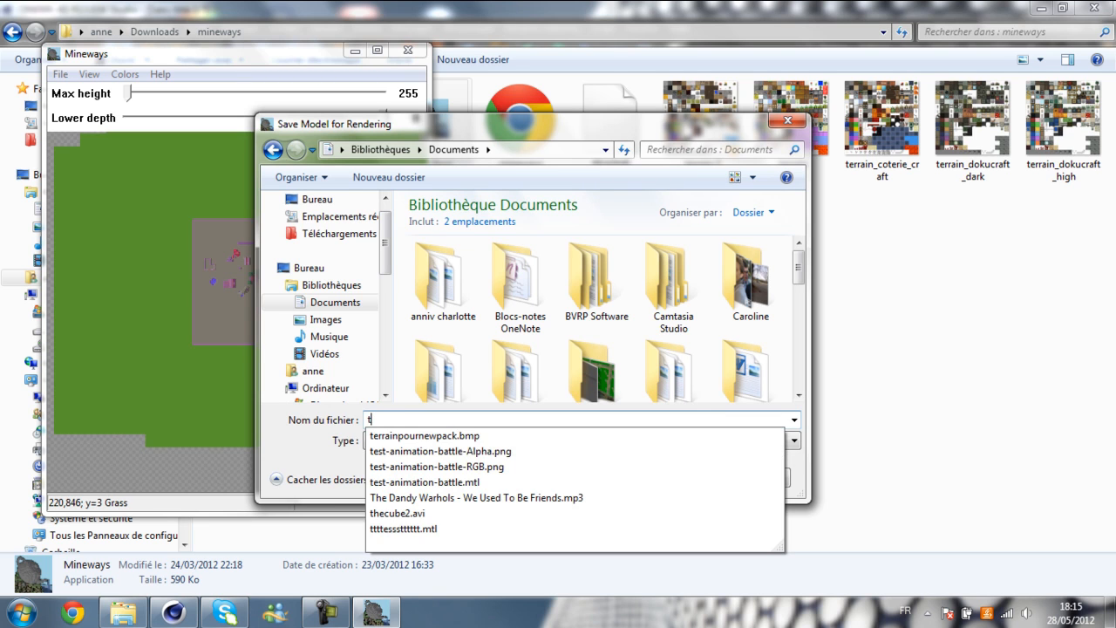
type("uto")
key("Return")
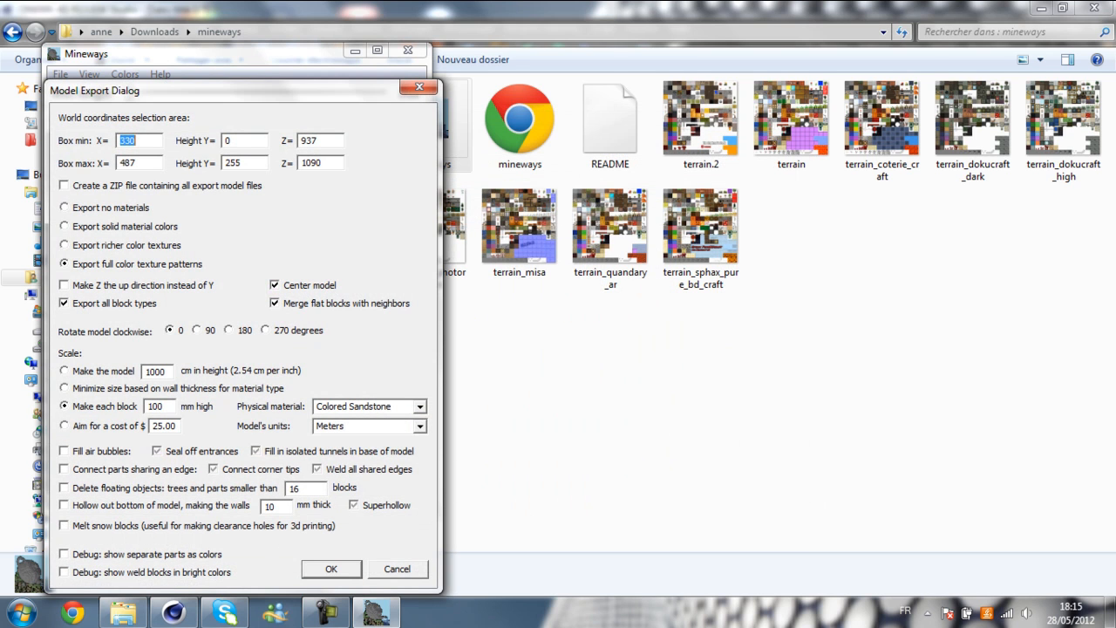
key("Return")
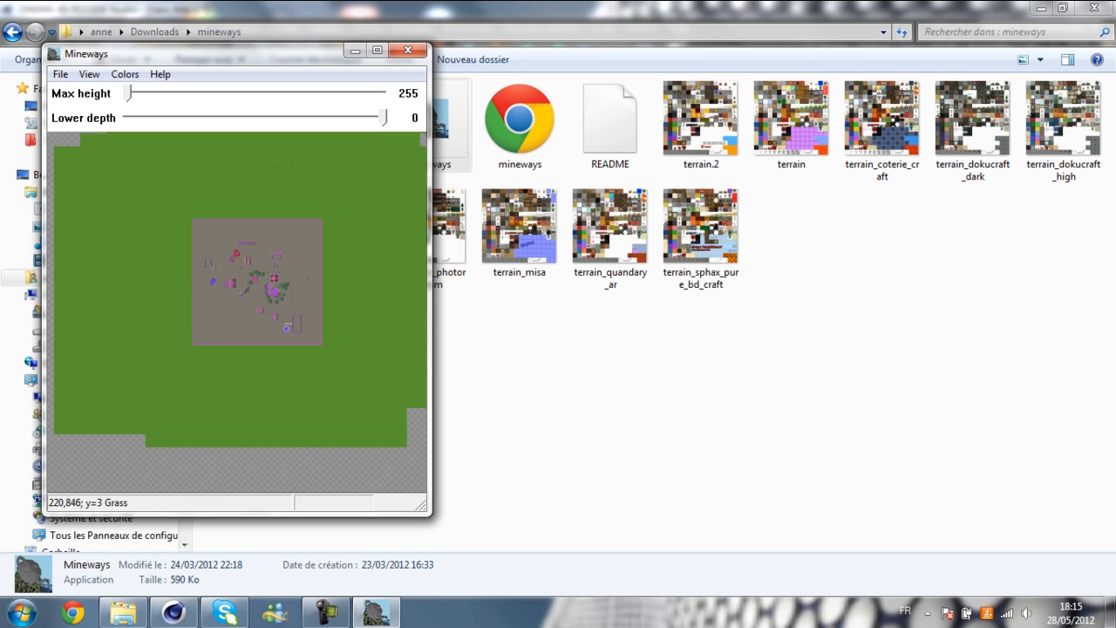
Close Mineways and examine the exported tuto model, material and texture files in the Documents library
left_click(406, 50)
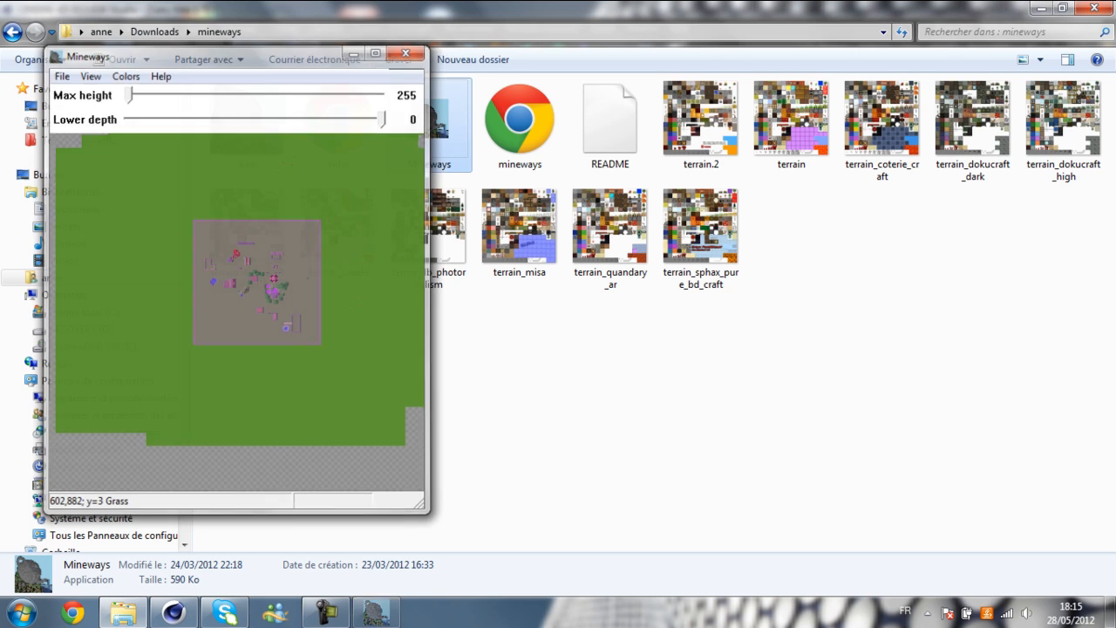
left_click(74, 209)
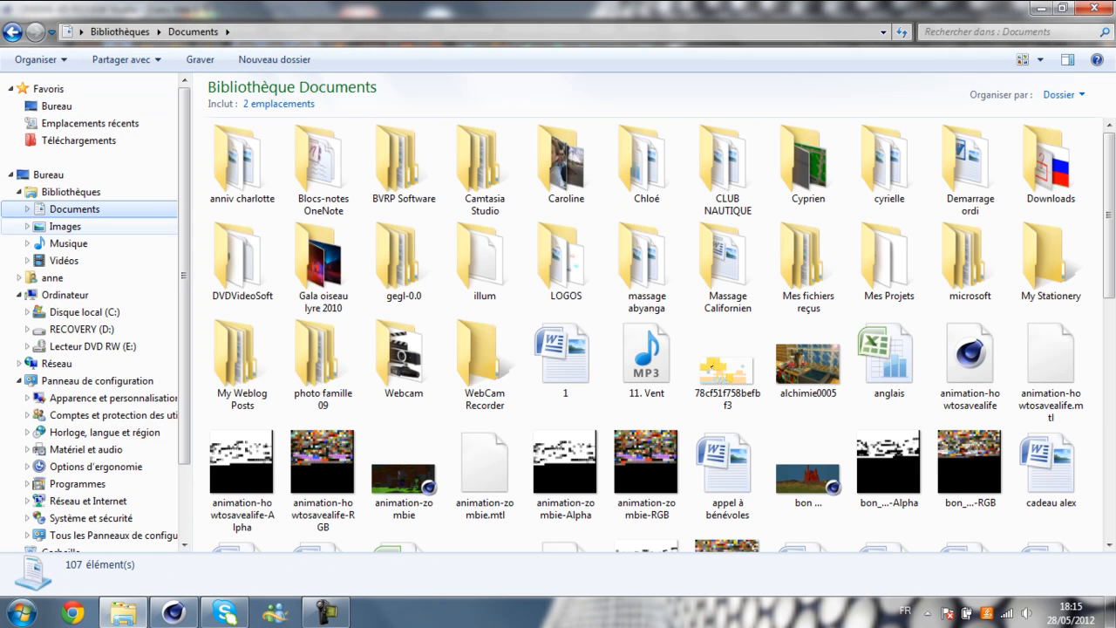
left_click(485, 261)
scroll(485, 262, "down", 10)
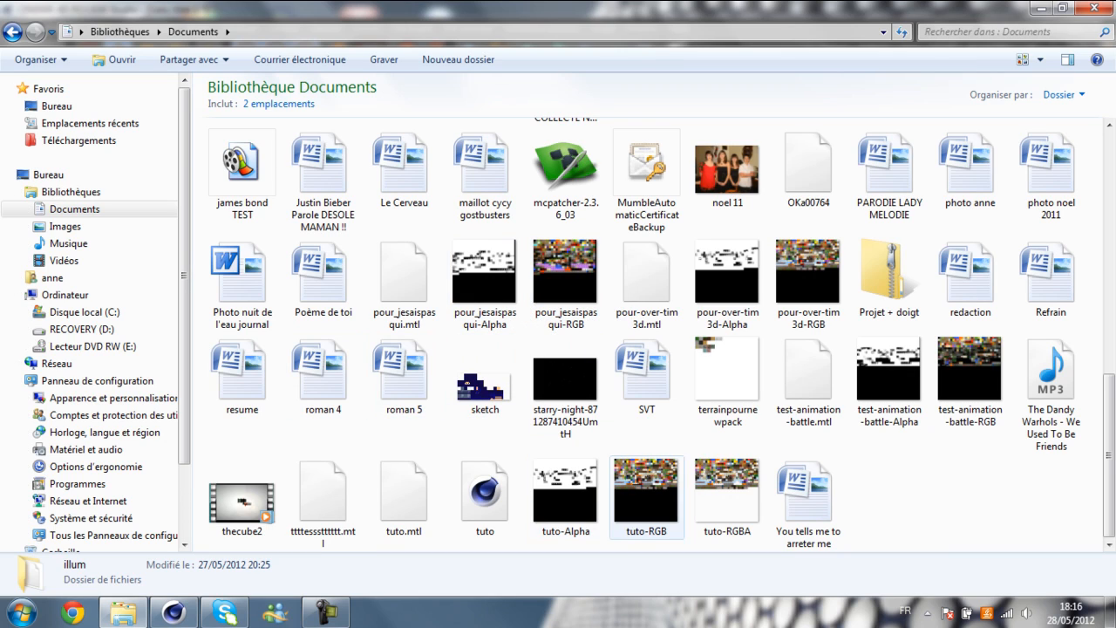
left_click(485, 495)
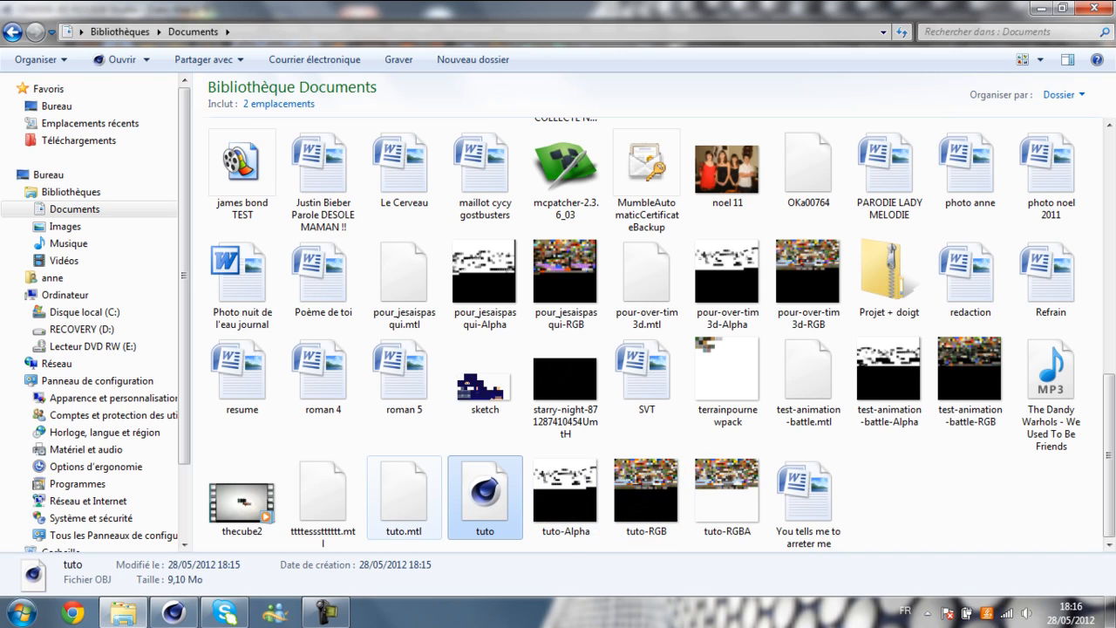
left_click(444, 543)
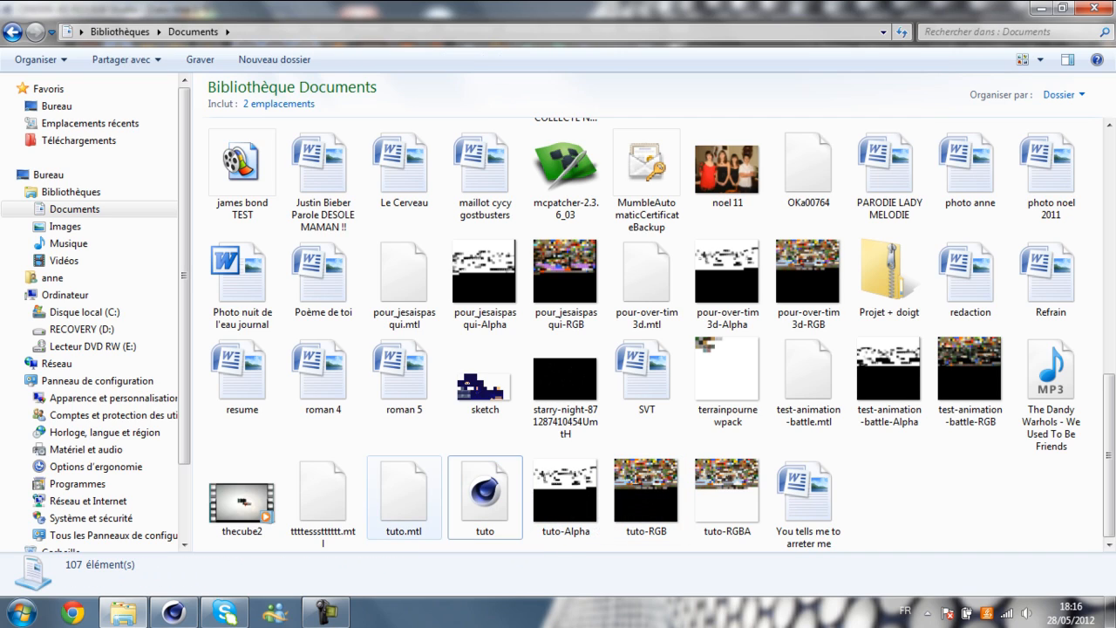
left_click(485, 497)
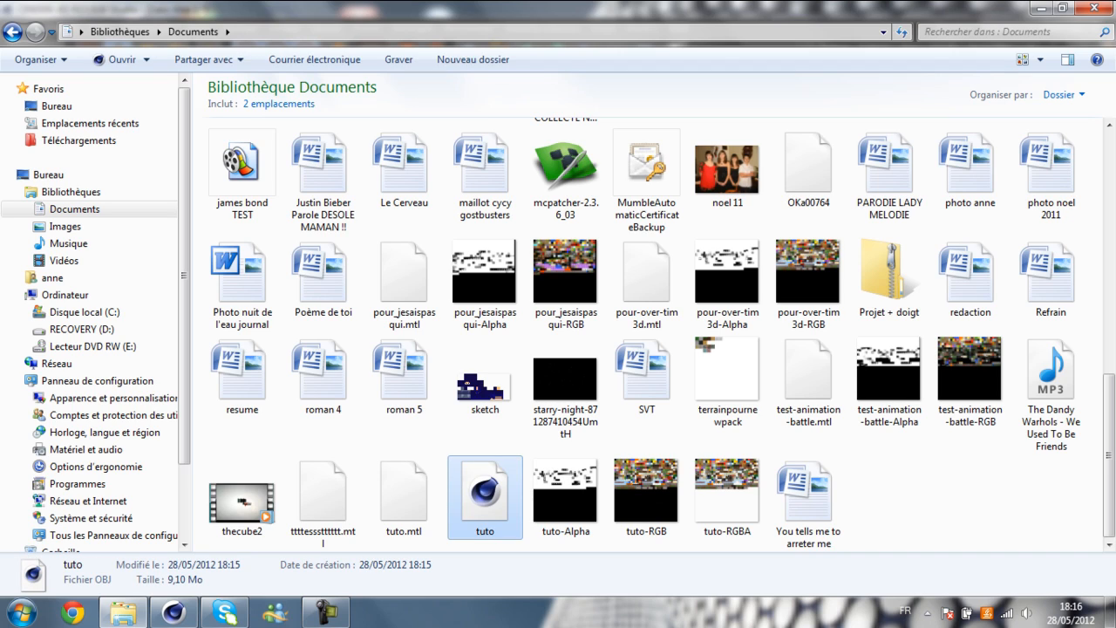
left_click(567, 498)
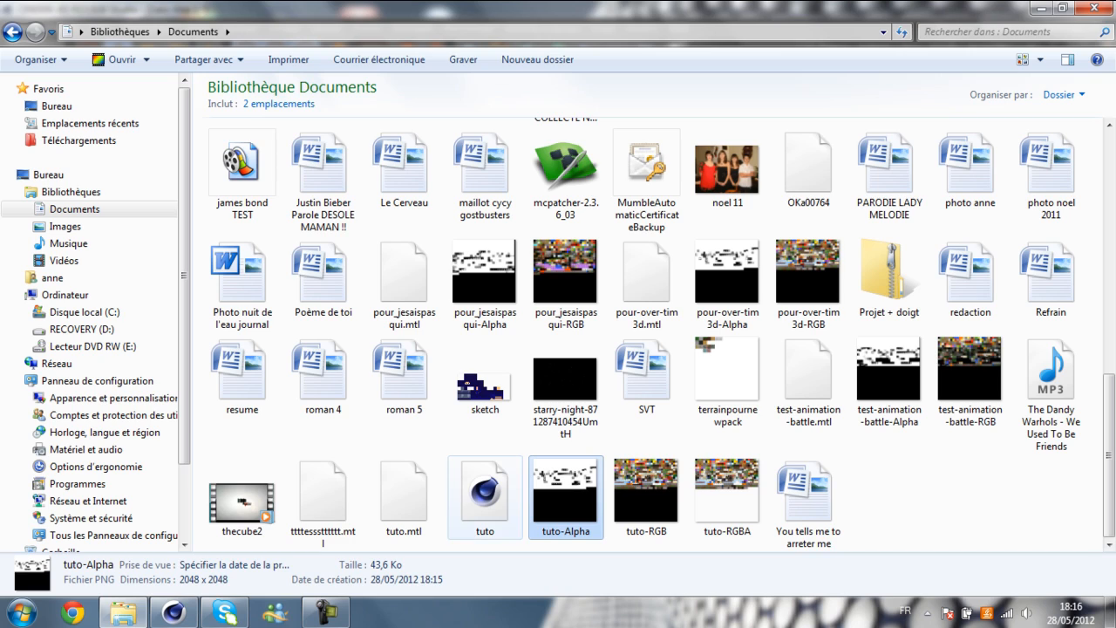
left_click(485, 493)
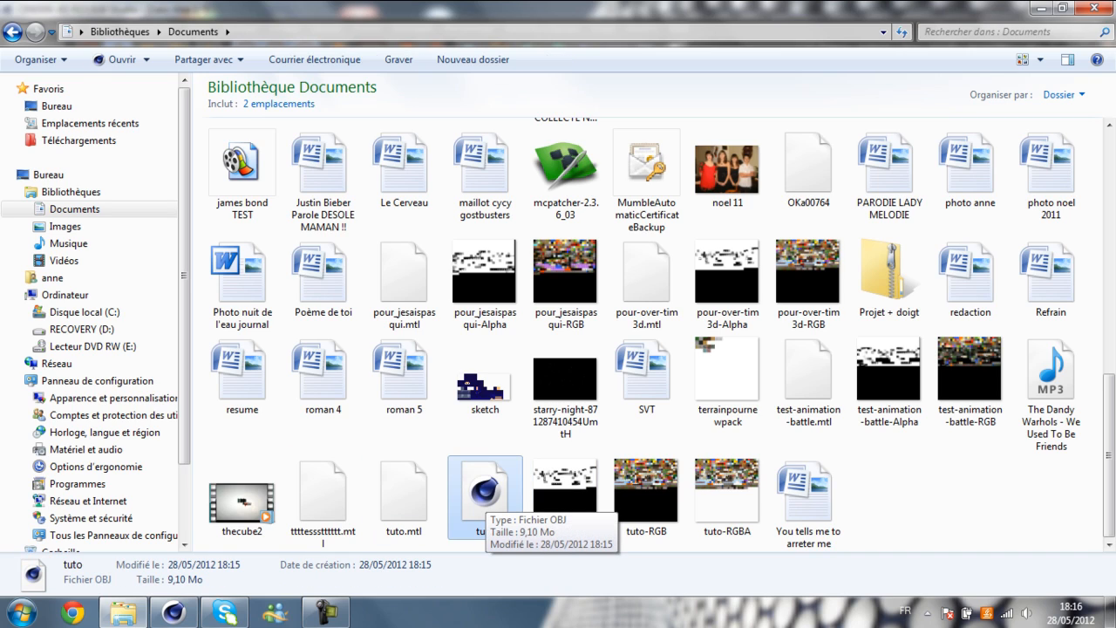
Check the CINEMA 4D R13 program folder from tuto.obj's properties and confirm CINEMA 4D as the program that opens OBJ files
right_click(478, 475)
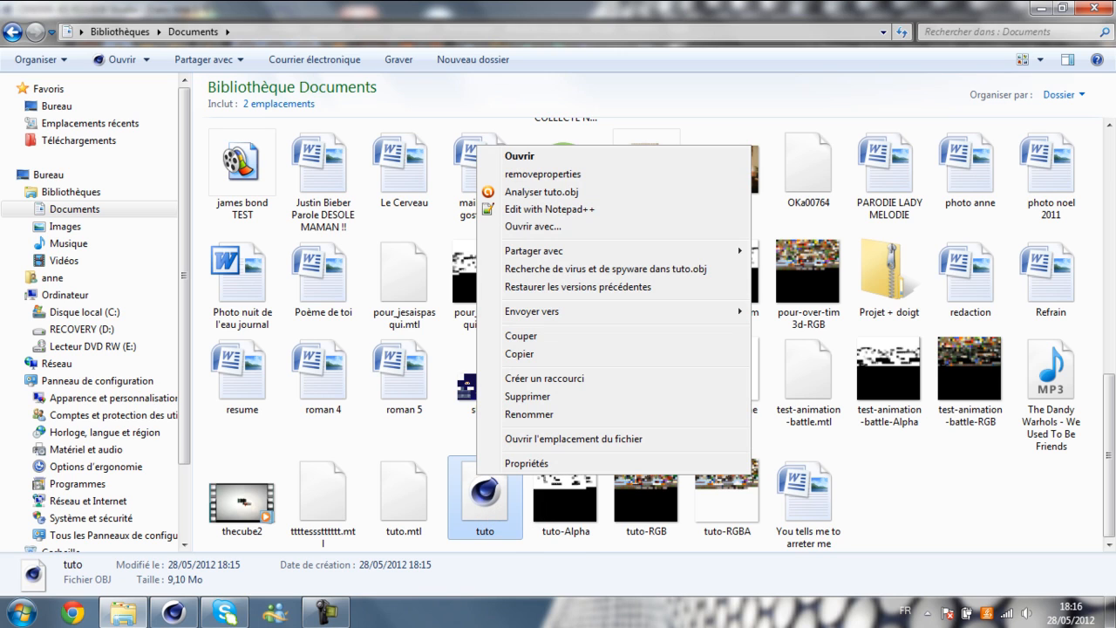
left_click(523, 463)
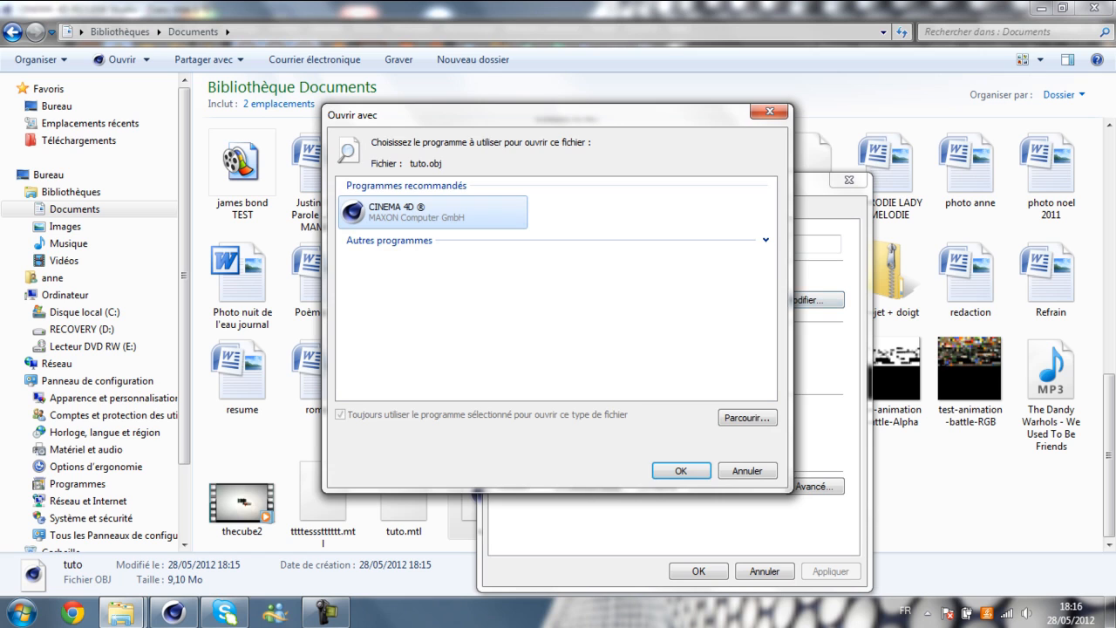
left_click(747, 418)
left_click(509, 326)
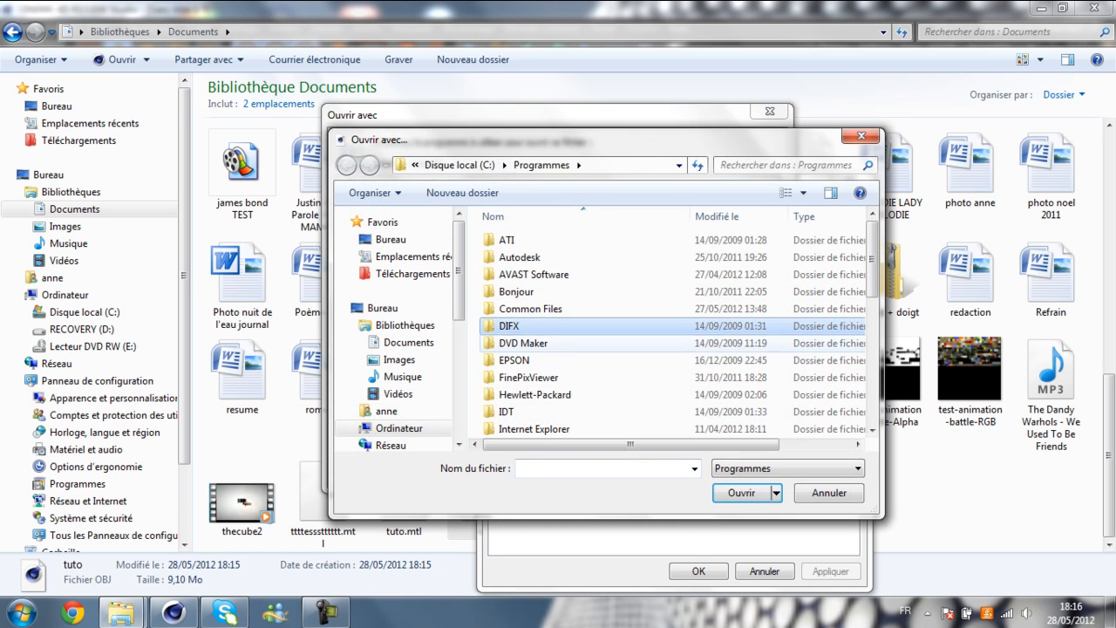
scroll(524, 341, "down", 5)
double_click(523, 256)
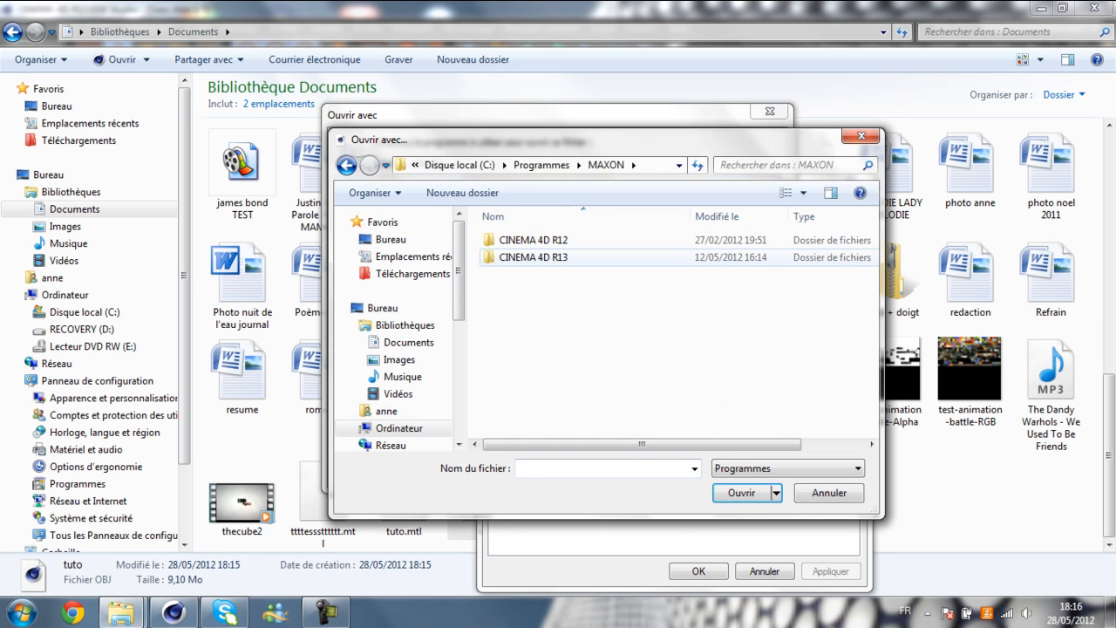
double_click(776, 257)
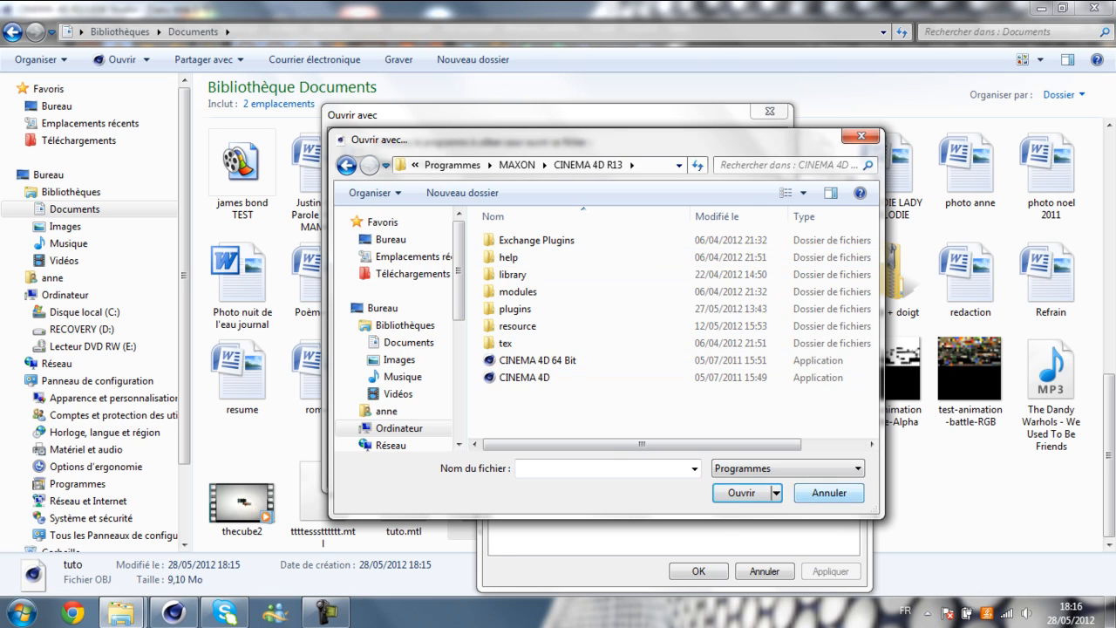
left_click(828, 492)
left_click(681, 470)
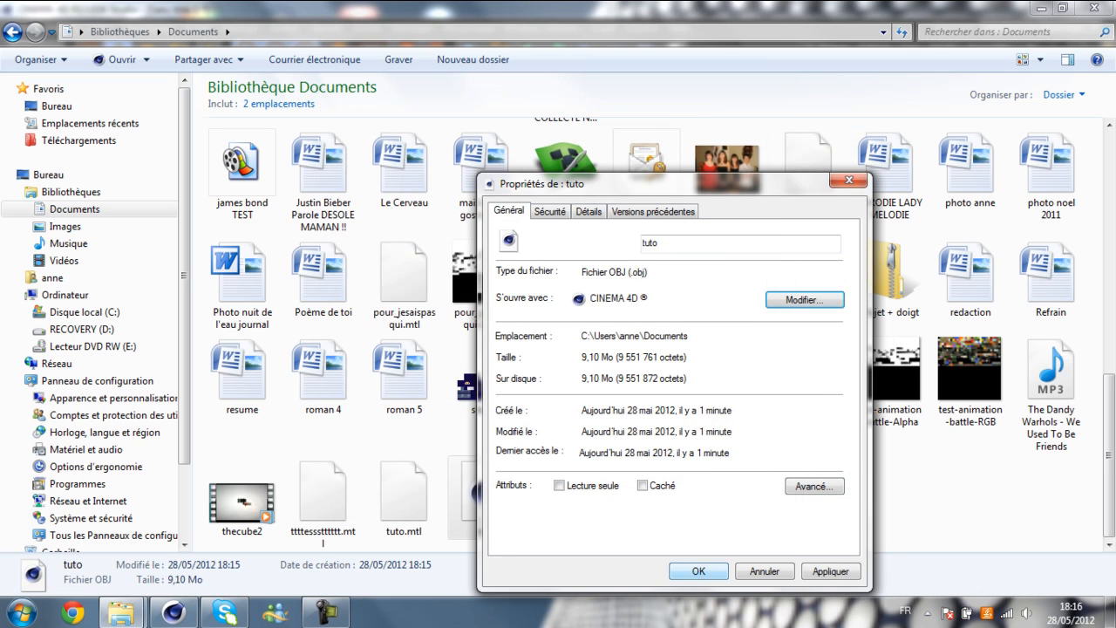
left_click(698, 571)
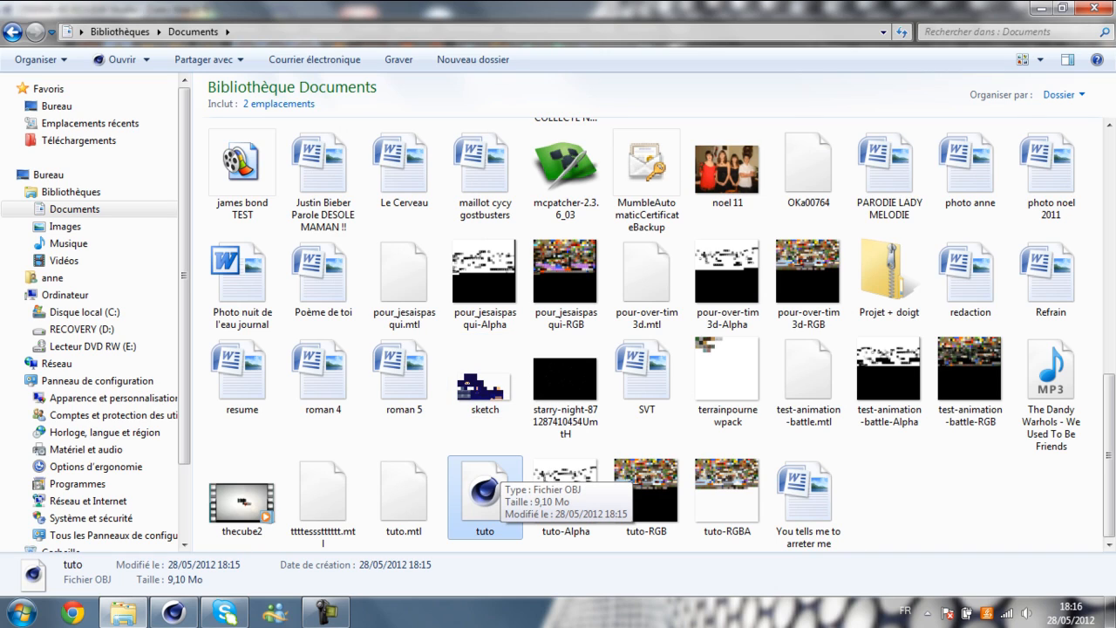
Switch to CINEMA 4D and import tuto.obj with the scale in Mètres, importing normals and optimizing unused points
left_click(174, 613)
left_click(123, 612)
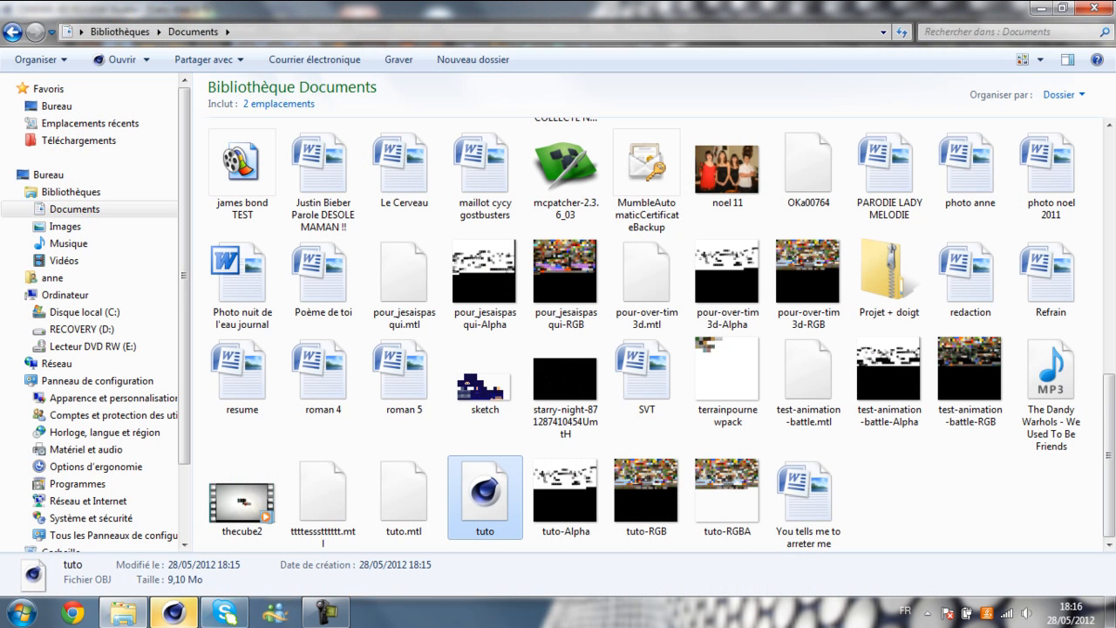
left_click(173, 613)
left_click_drag(410, 285, 474, 120)
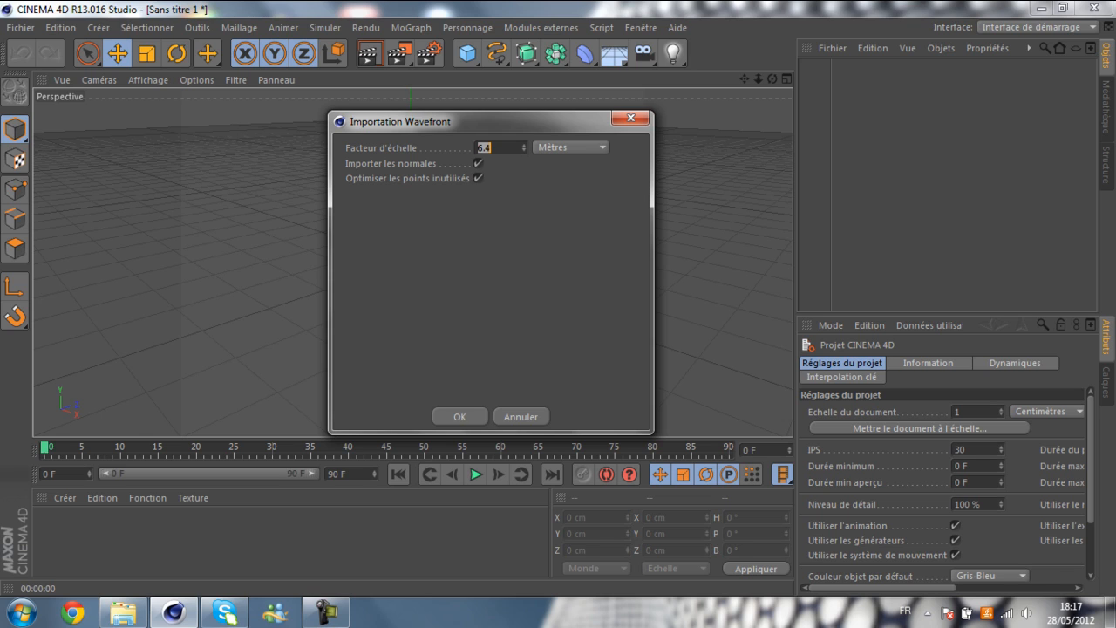
key("Return")
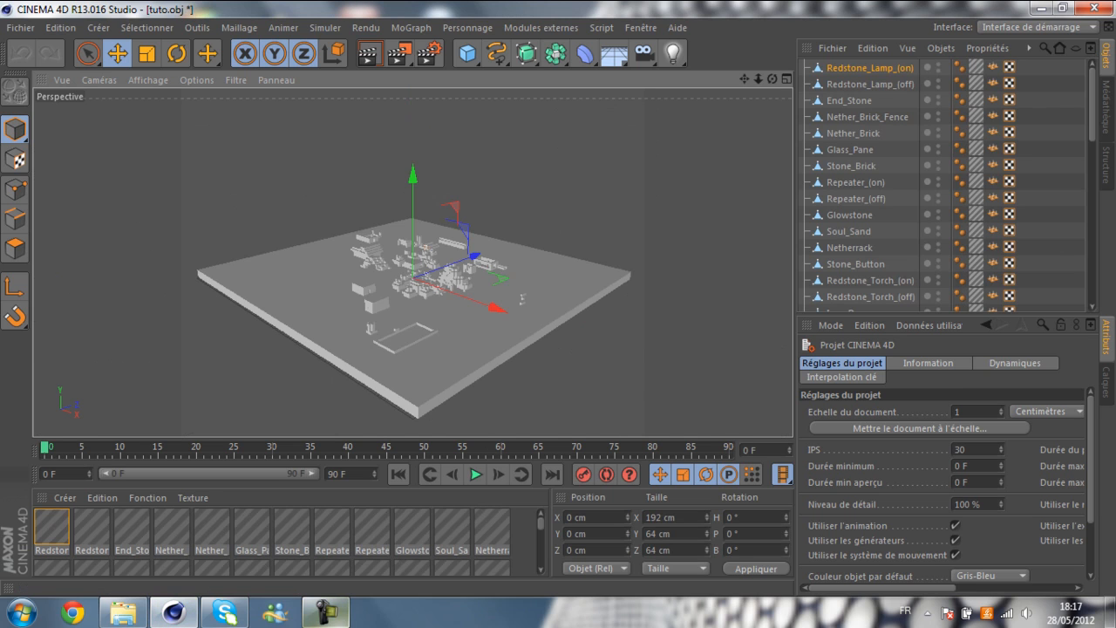
left_click(327, 615)
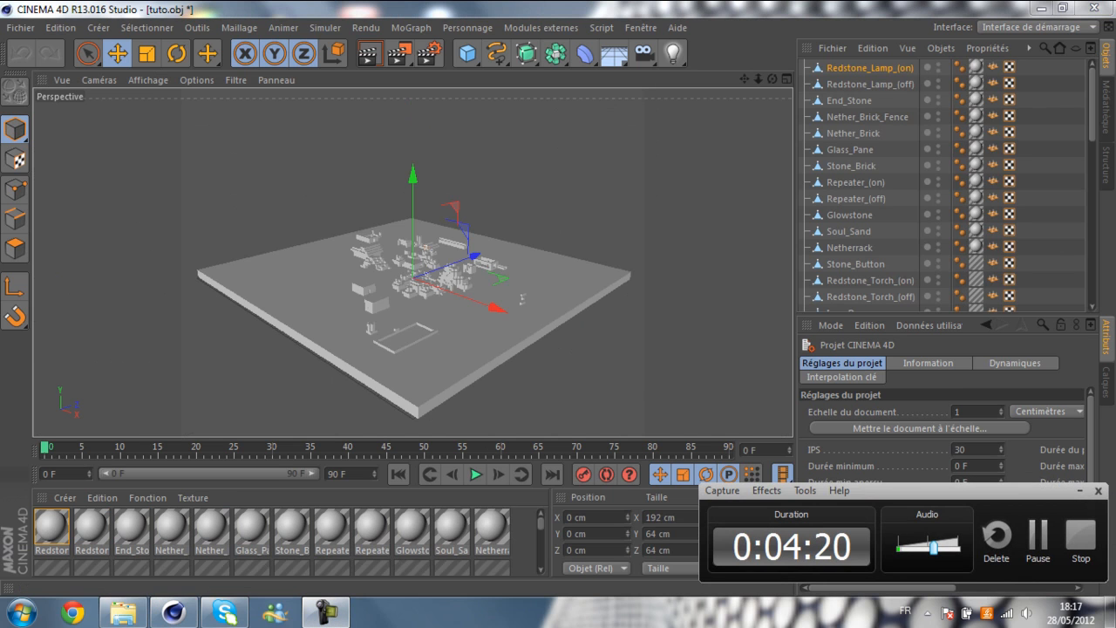
left_click(327, 615)
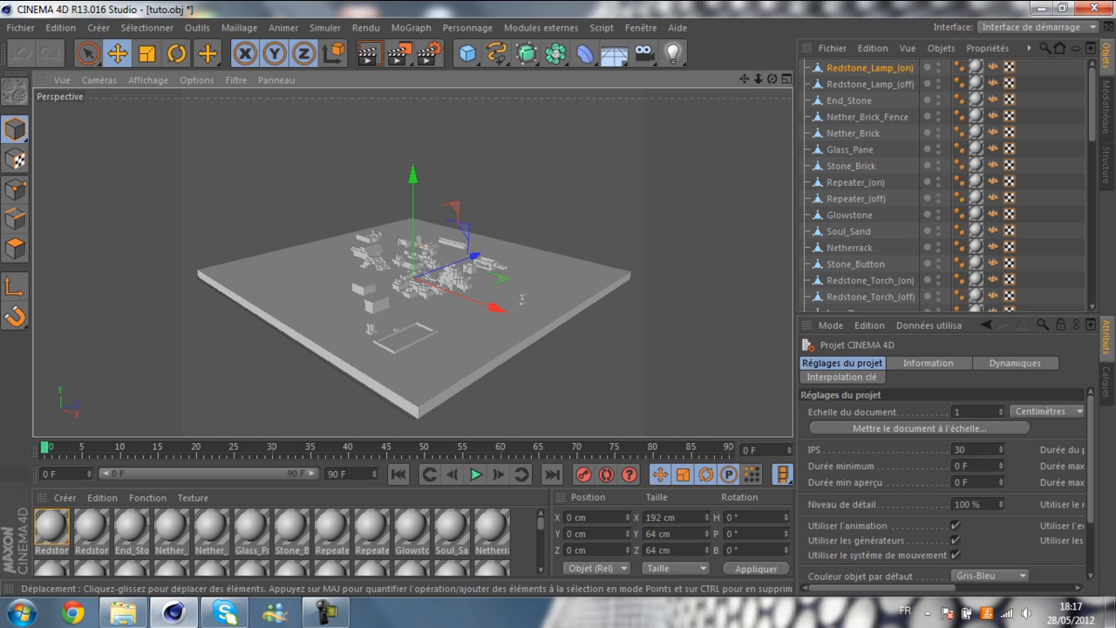
Create a new material and disable its Spécularité channel
double_click(524, 528)
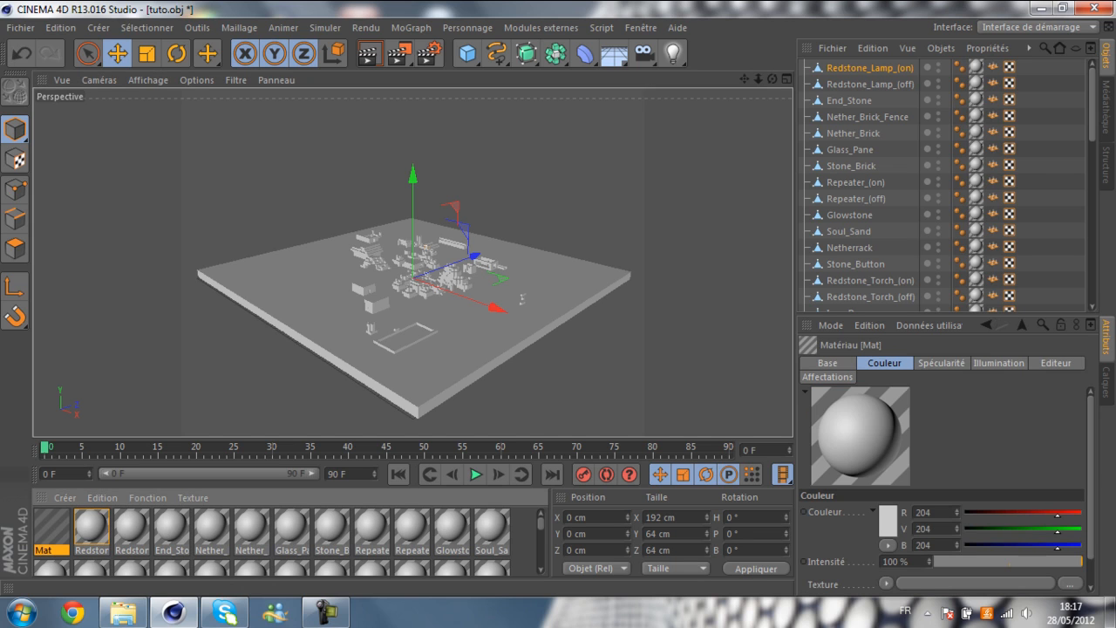
double_click(51, 526)
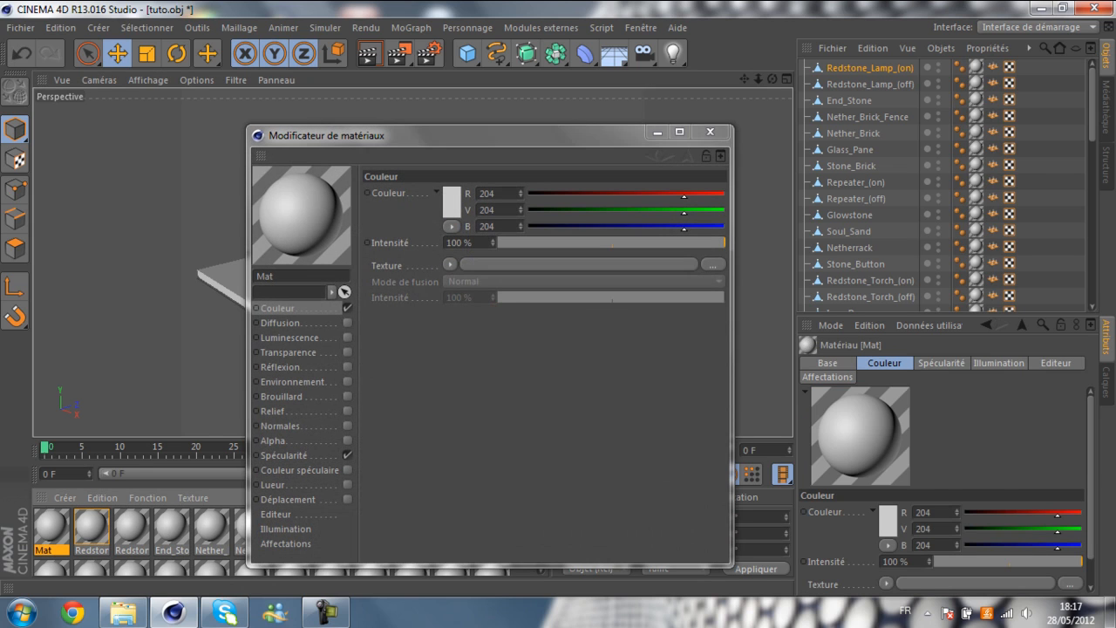
left_click(347, 455)
Load tuto-RGB.png from Documents as the new material's Couleur texture and set its sampling to Sans
left_click(450, 265)
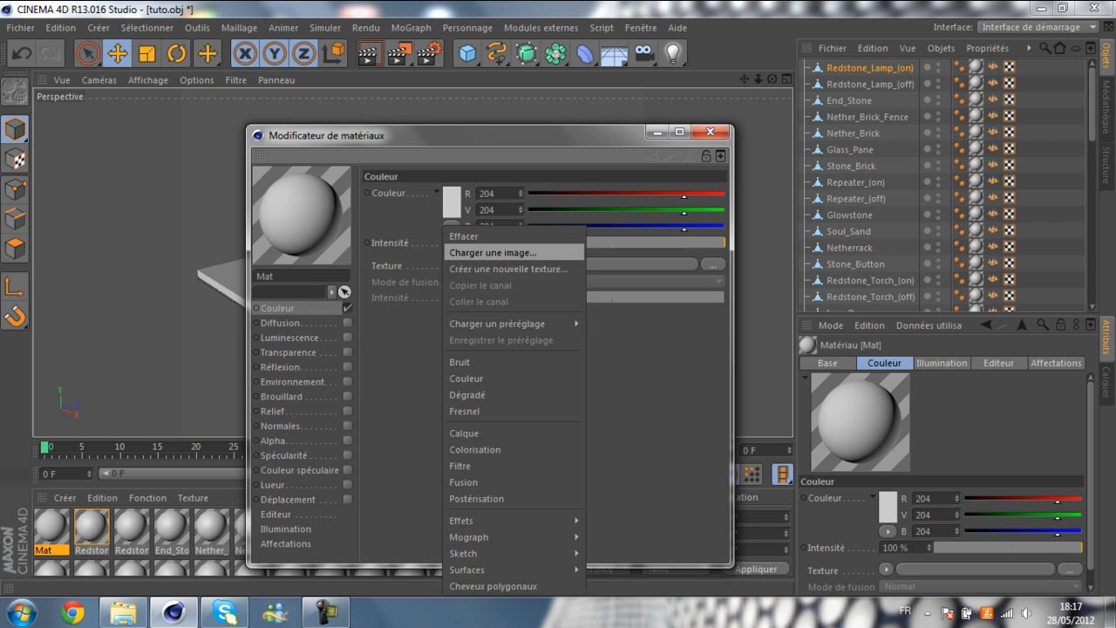
left_click(511, 252)
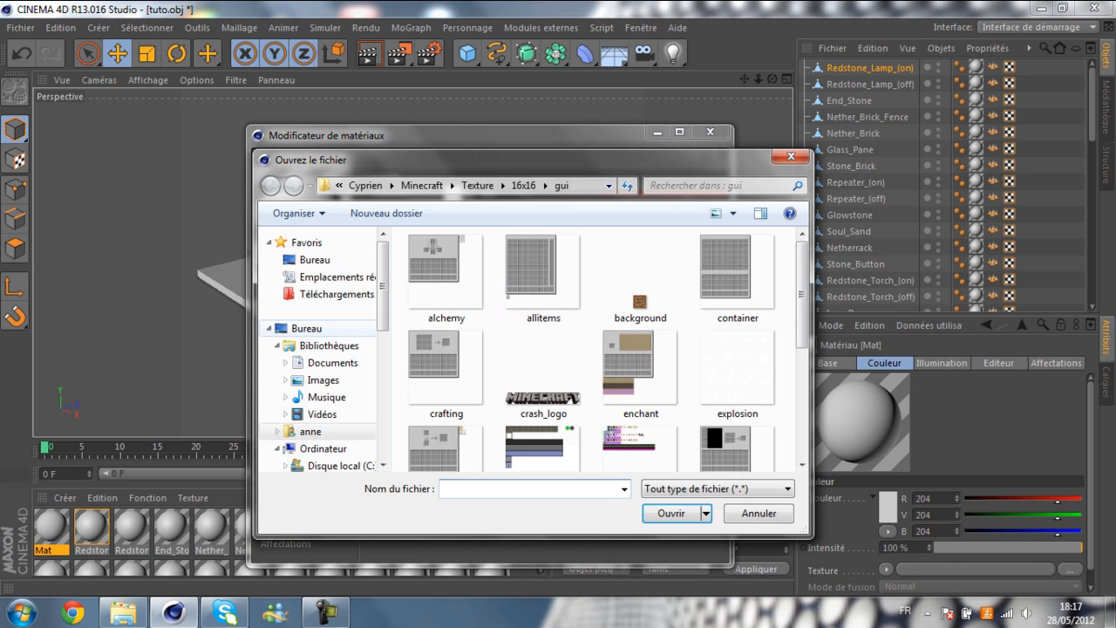
left_click(332, 363)
scroll(674, 325, "down", 4)
scroll(674, 325, "down", 5)
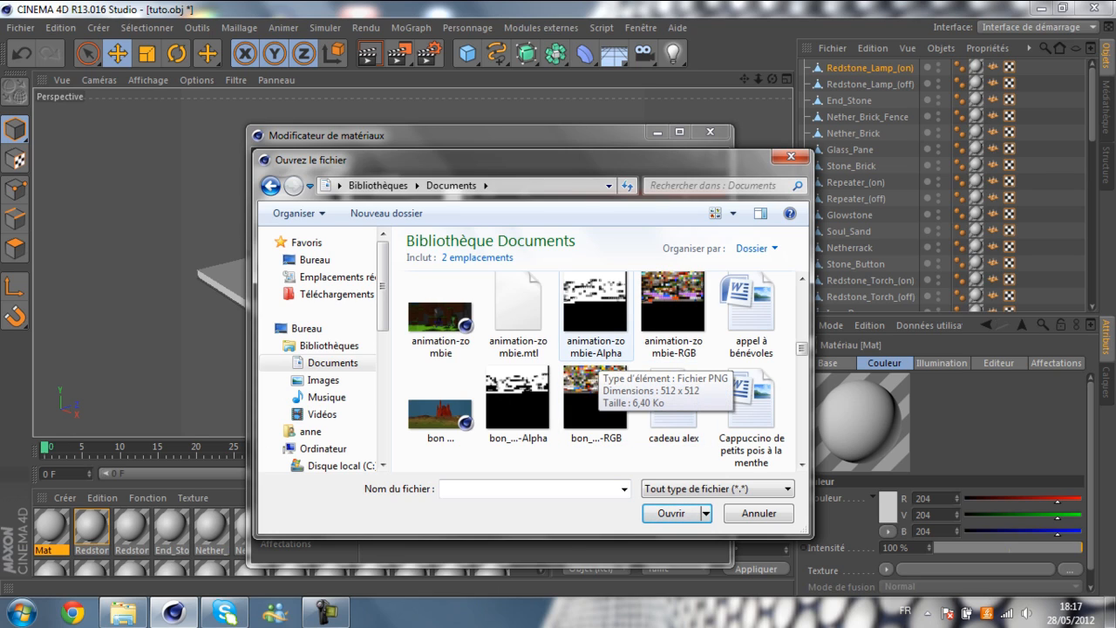
scroll(602, 371, "down", 10)
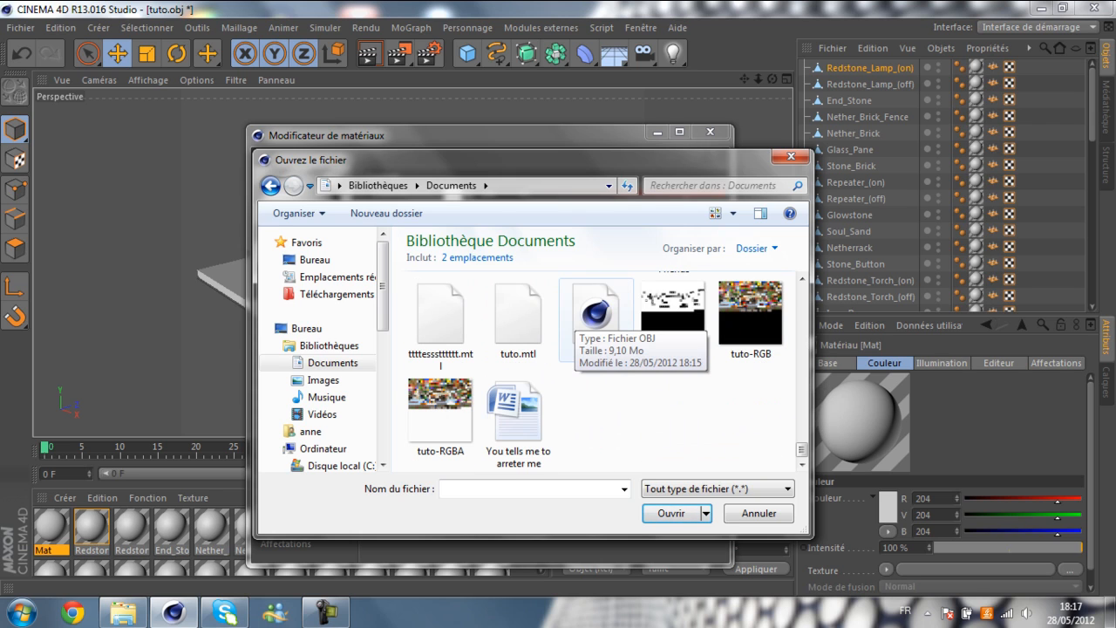
left_click_drag(698, 159, 820, 154)
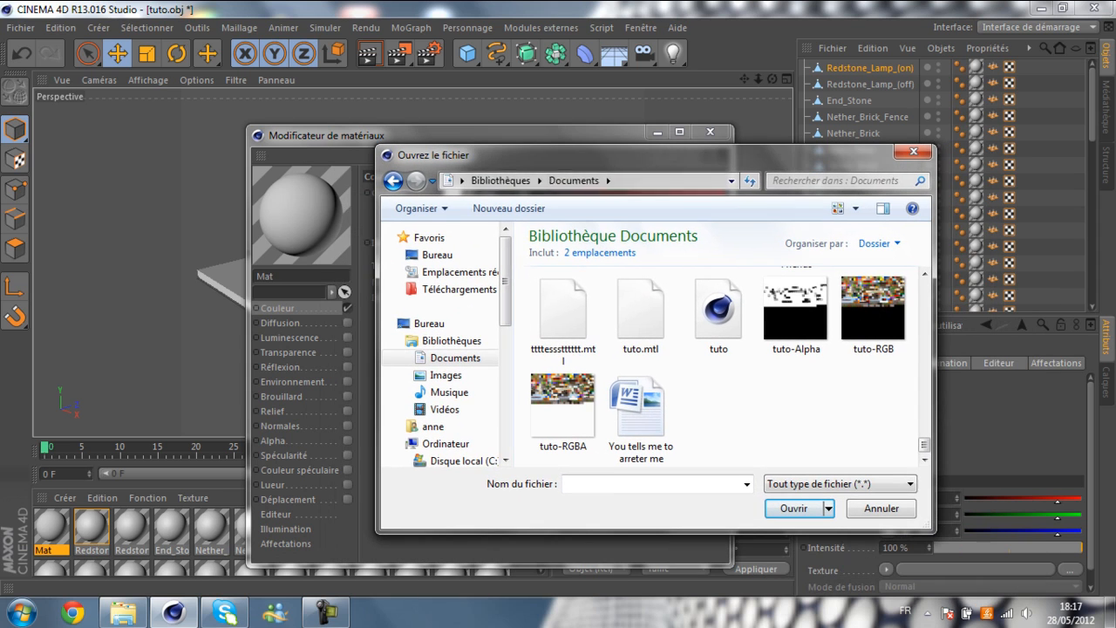
double_click(872, 310)
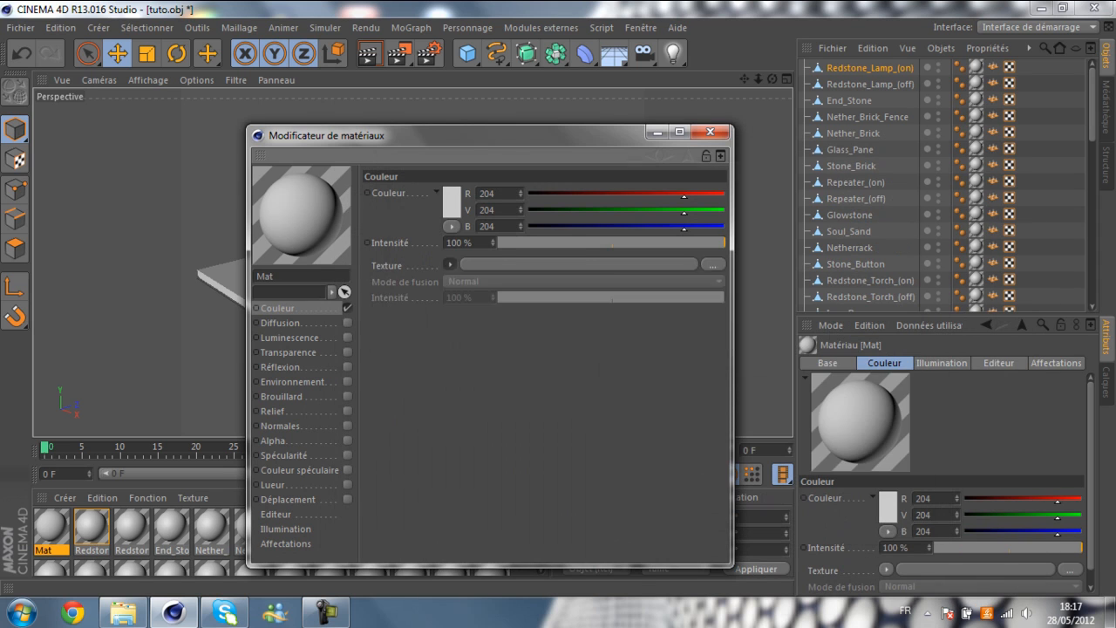
left_click(590, 279)
left_click(580, 296)
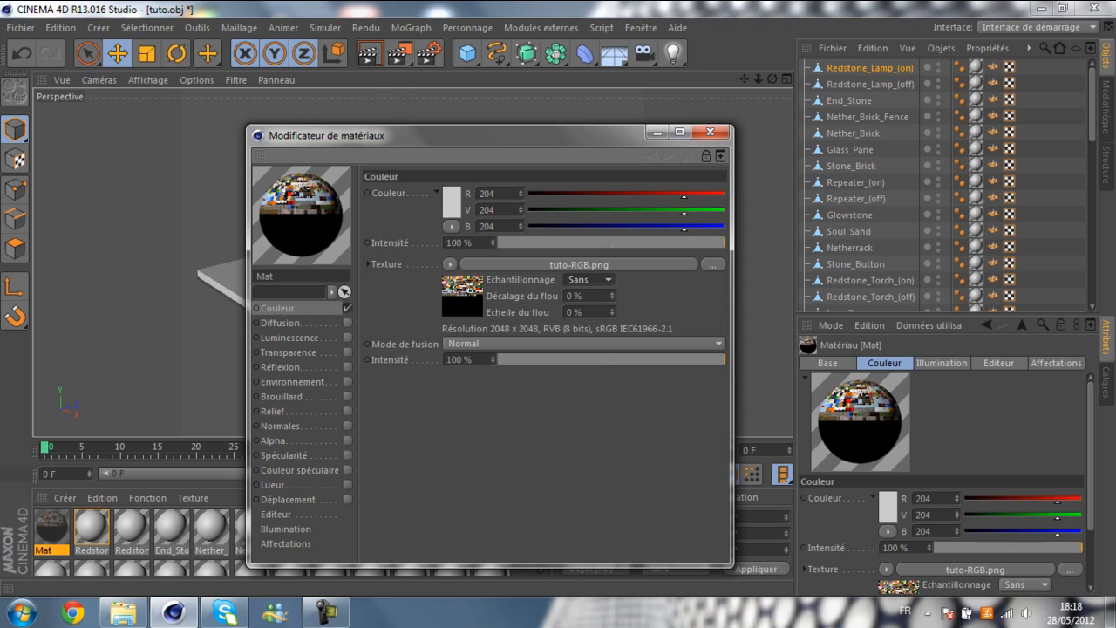
Enable the material's Alpha channel and load tuto-Alpha.png from Documents as its texture
left_click(347, 441)
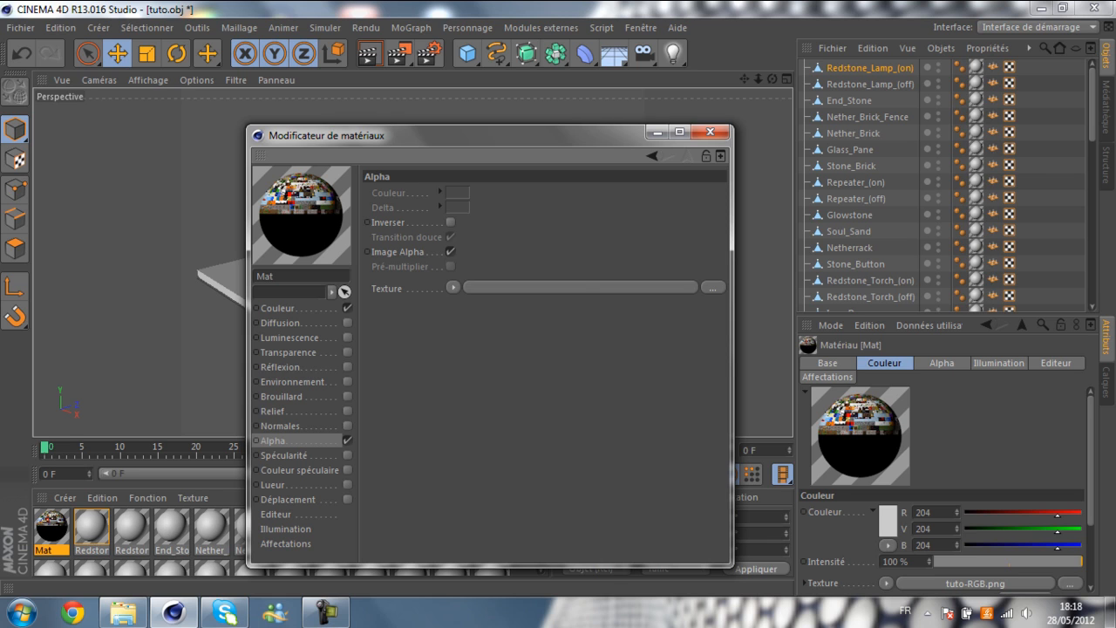
left_click(453, 287)
left_click(502, 230)
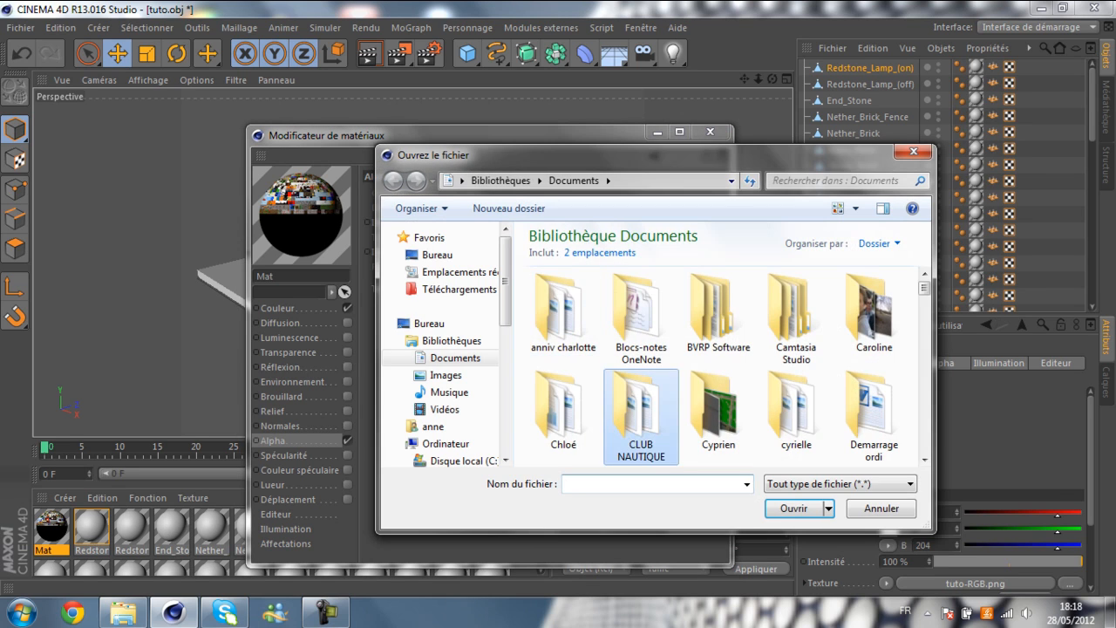
scroll(641, 410, "down", 10)
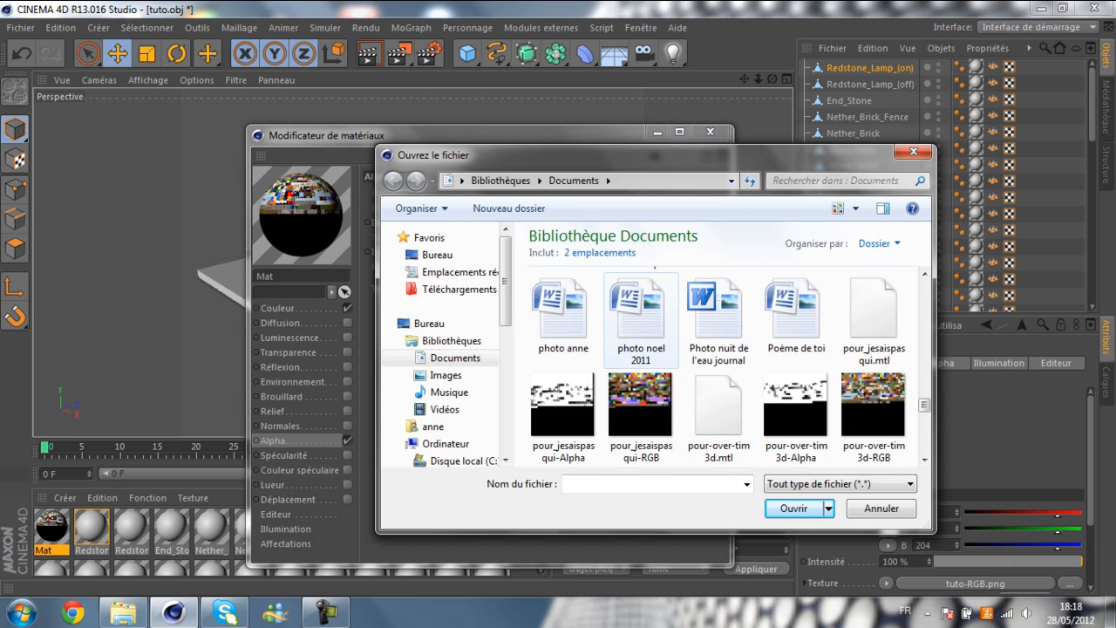
scroll(642, 318, "down", 5)
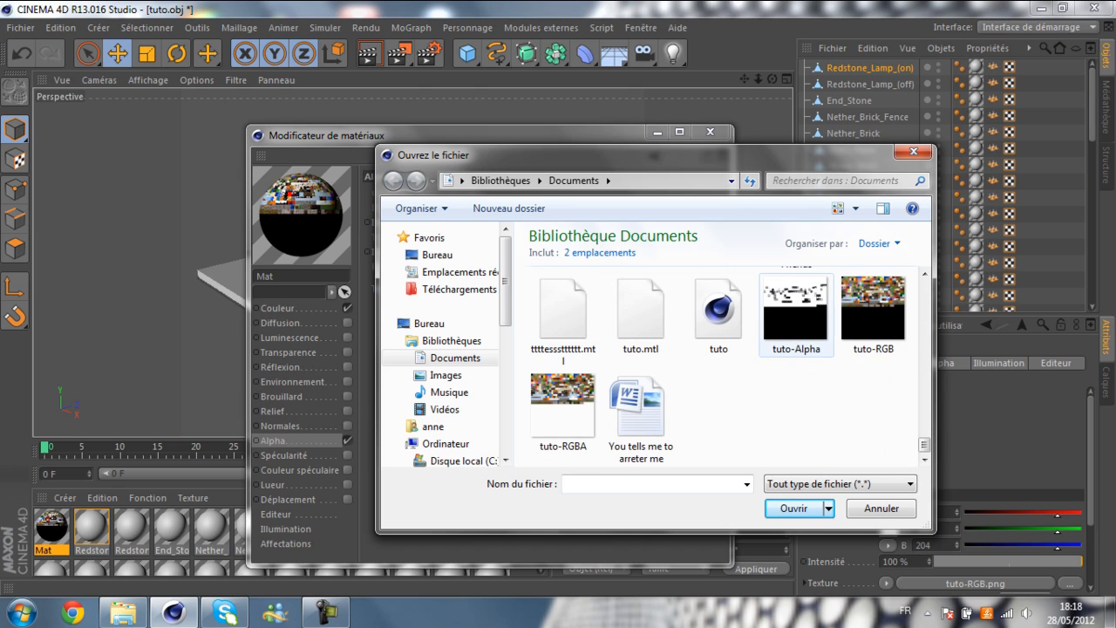
double_click(796, 312)
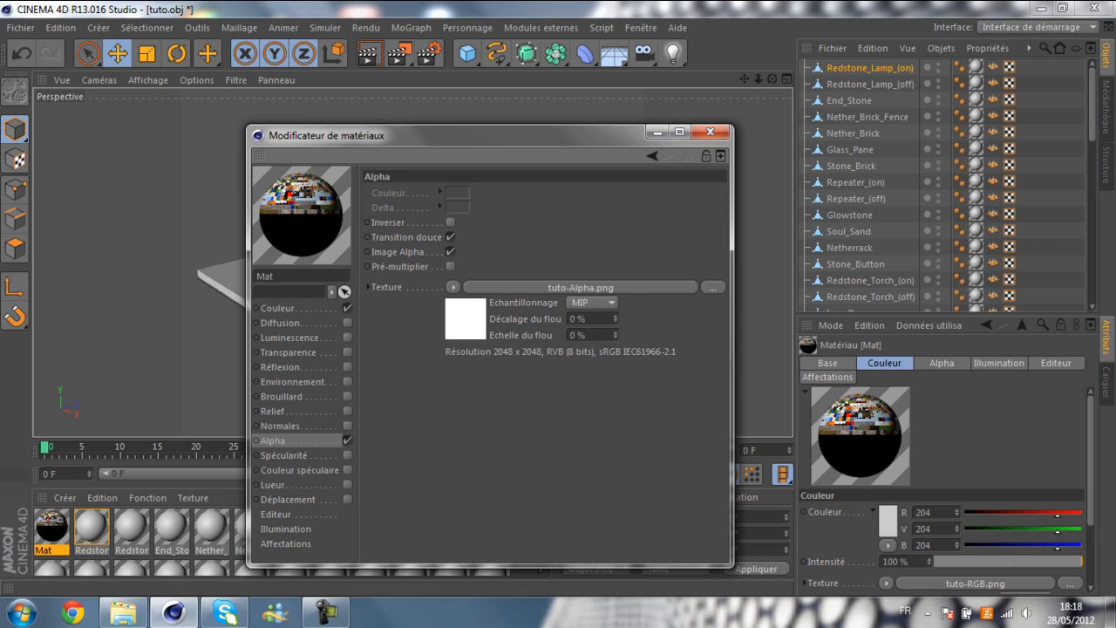
Set the alpha texture's sampling to Sans, disable Transition douce and Image Alpha, and enable Pré-multiplier and Inverser
left_click(592, 301)
left_click(581, 319)
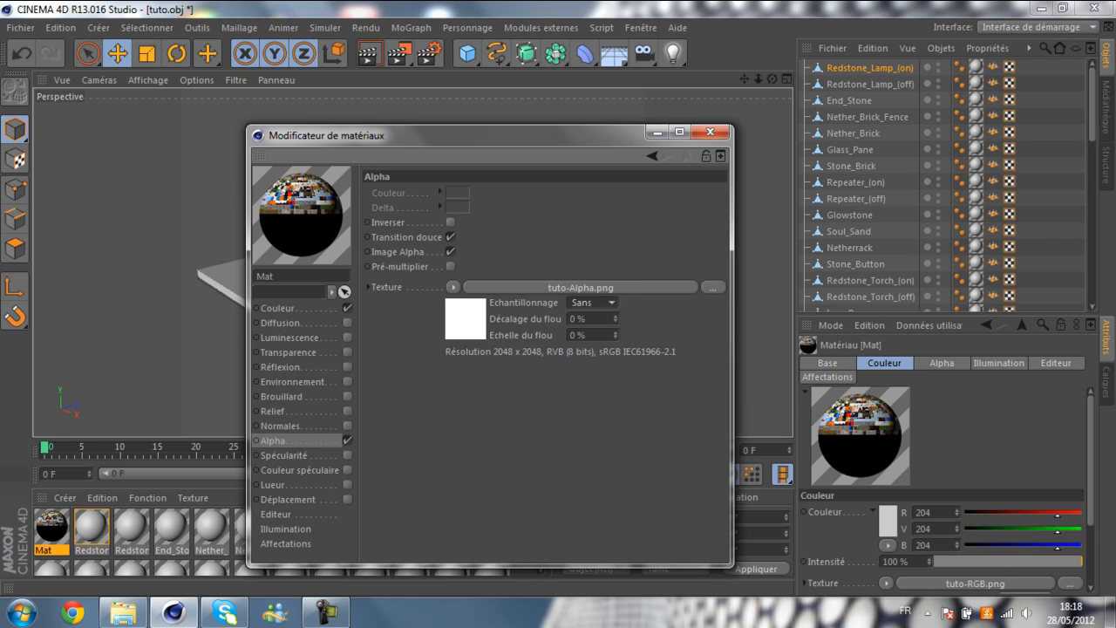
left_click(450, 236)
left_click(450, 251)
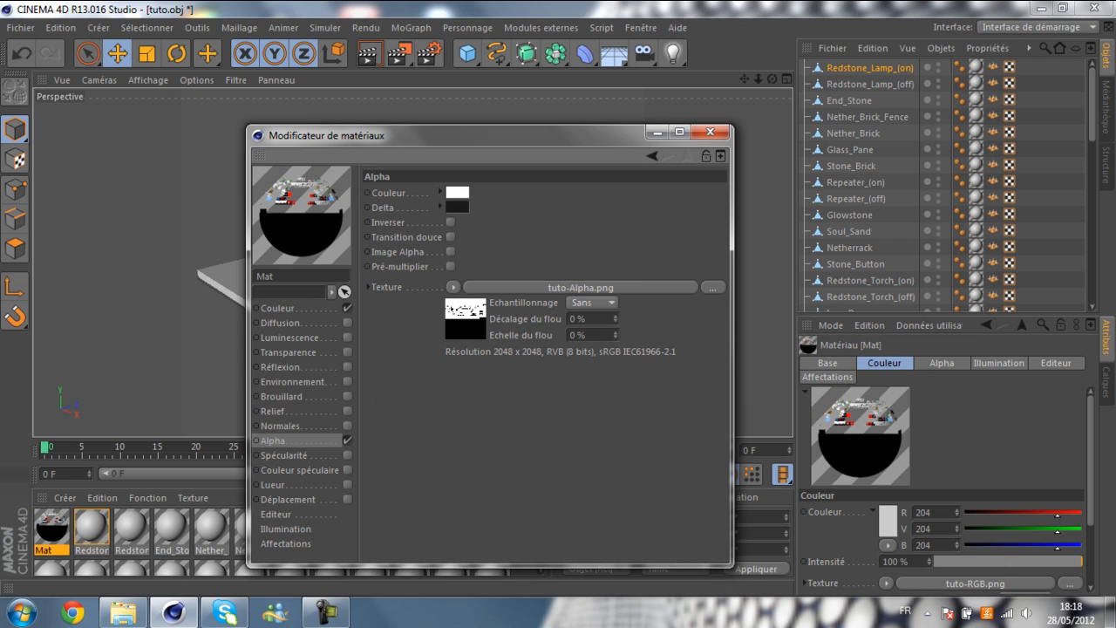
left_click(450, 266)
left_click(450, 221)
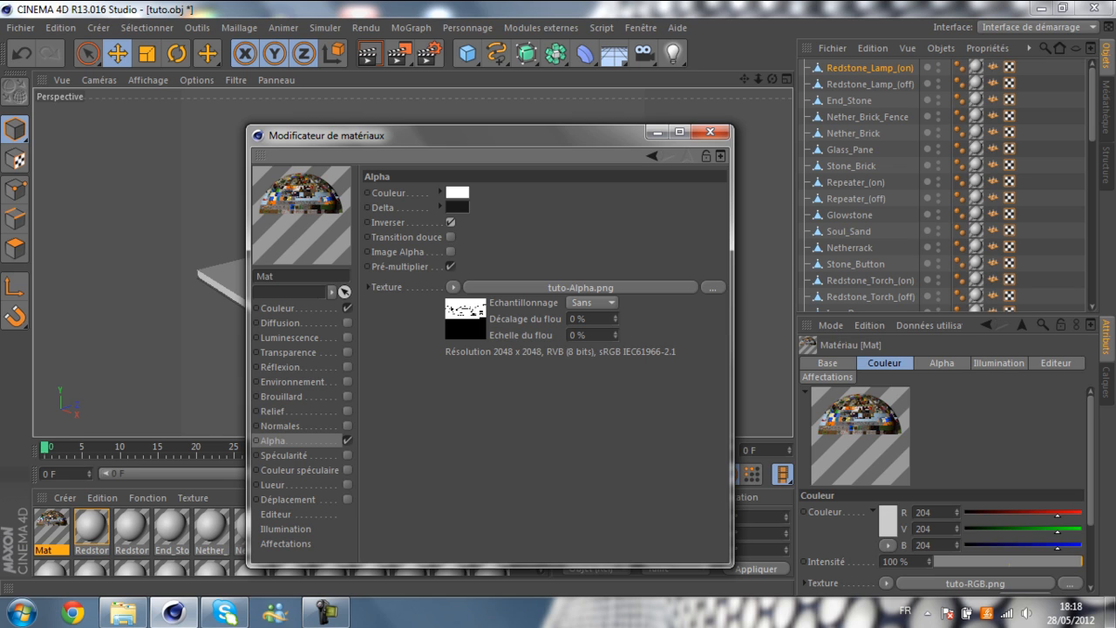
left_click(710, 132)
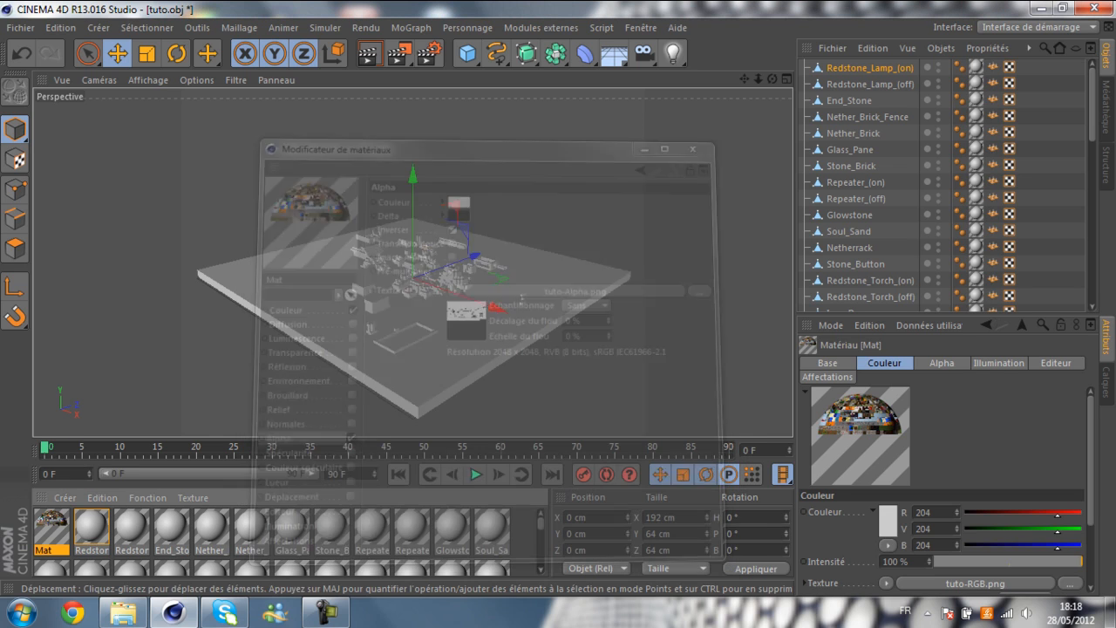
scroll(863, 261, "down", 10)
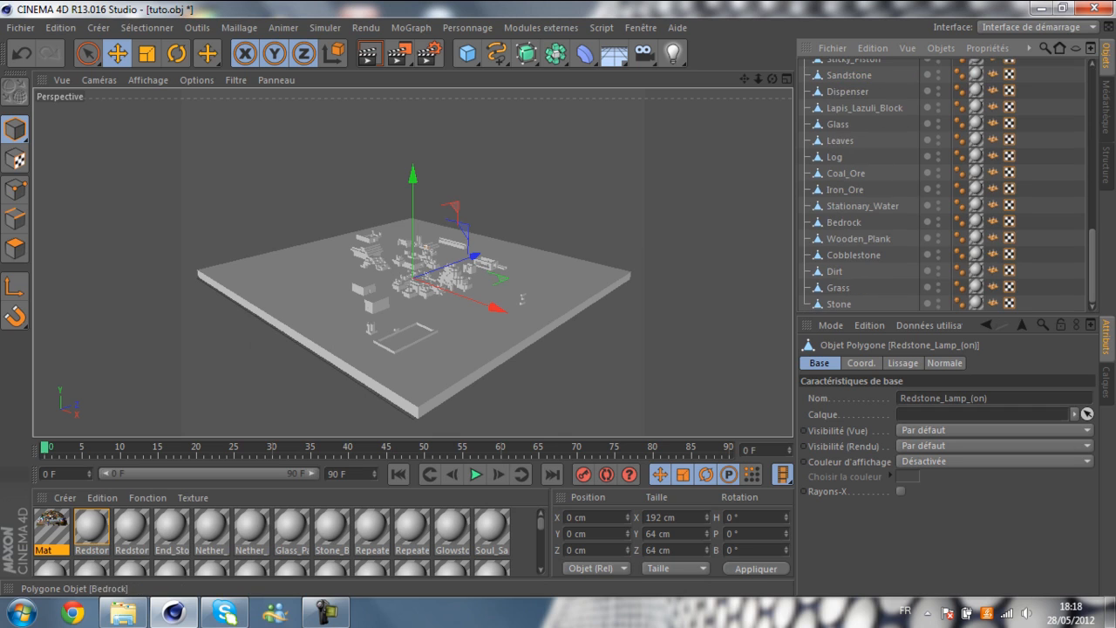
left_click(839, 304, "shift")
scroll(859, 175, "up", 10)
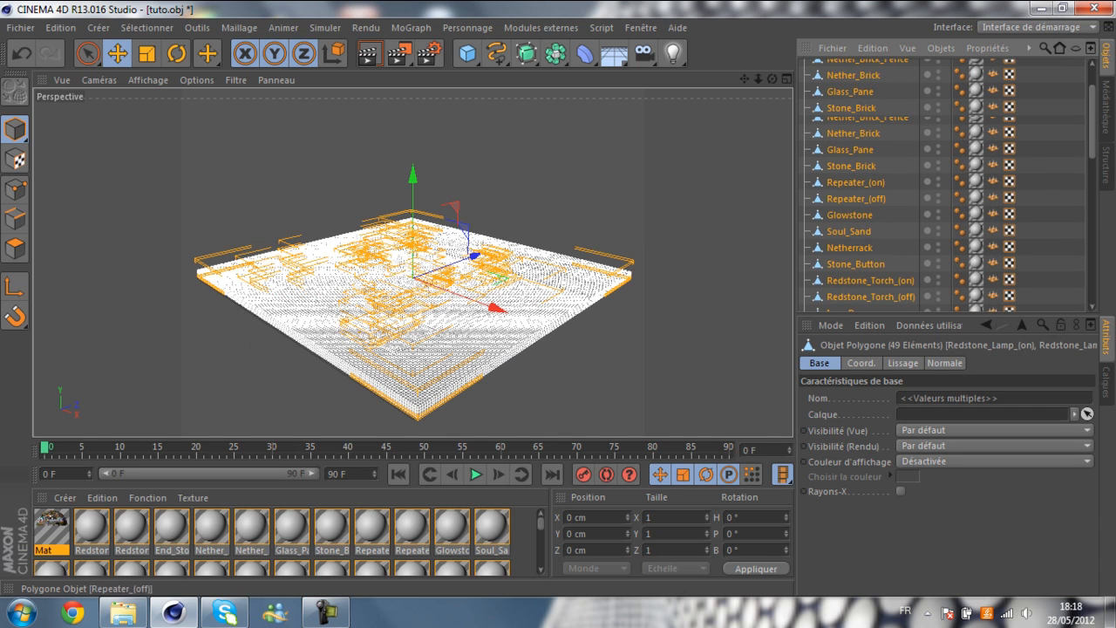
left_click(1047, 100)
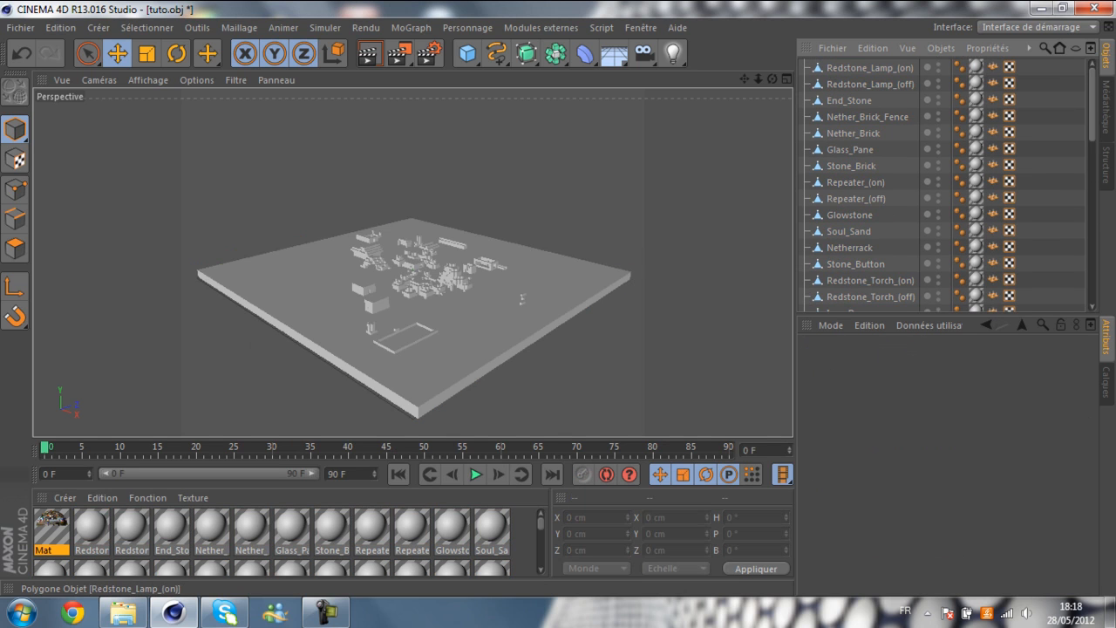
Apply the Mat material to all imported objects, from Redstone_Lamp_(on) through Stone
left_click(870, 67)
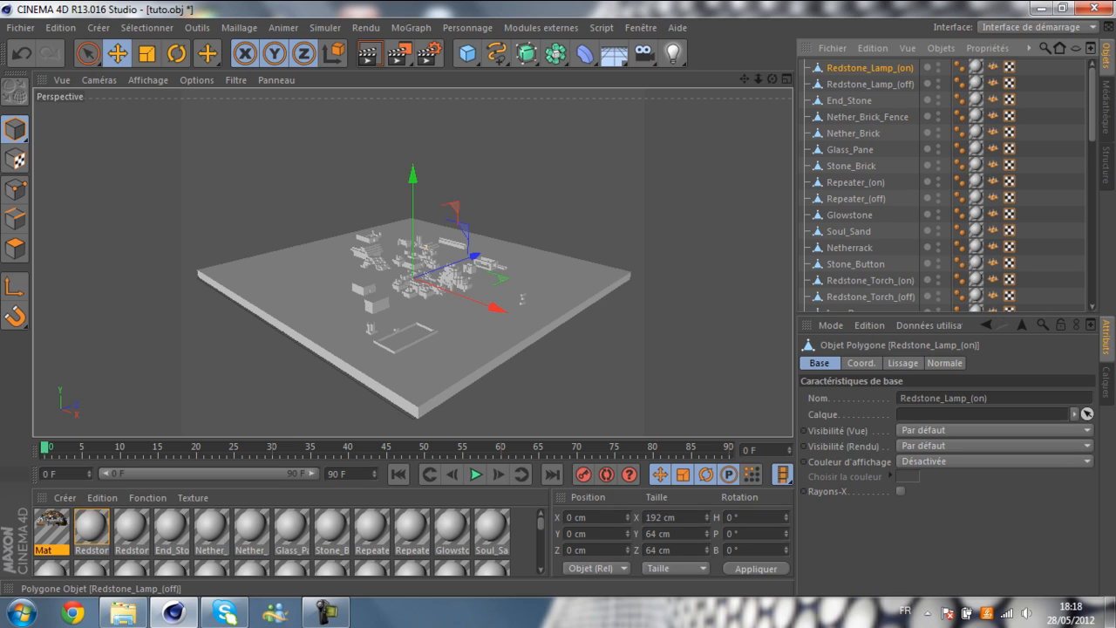
scroll(859, 218, "down", 10)
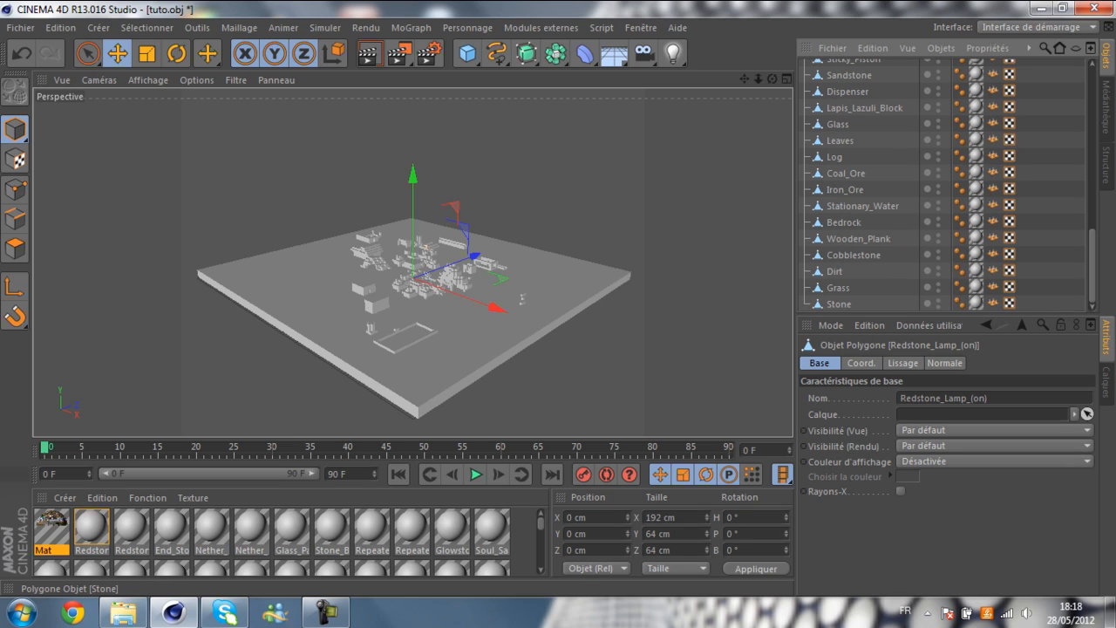
left_click(839, 304, "shift")
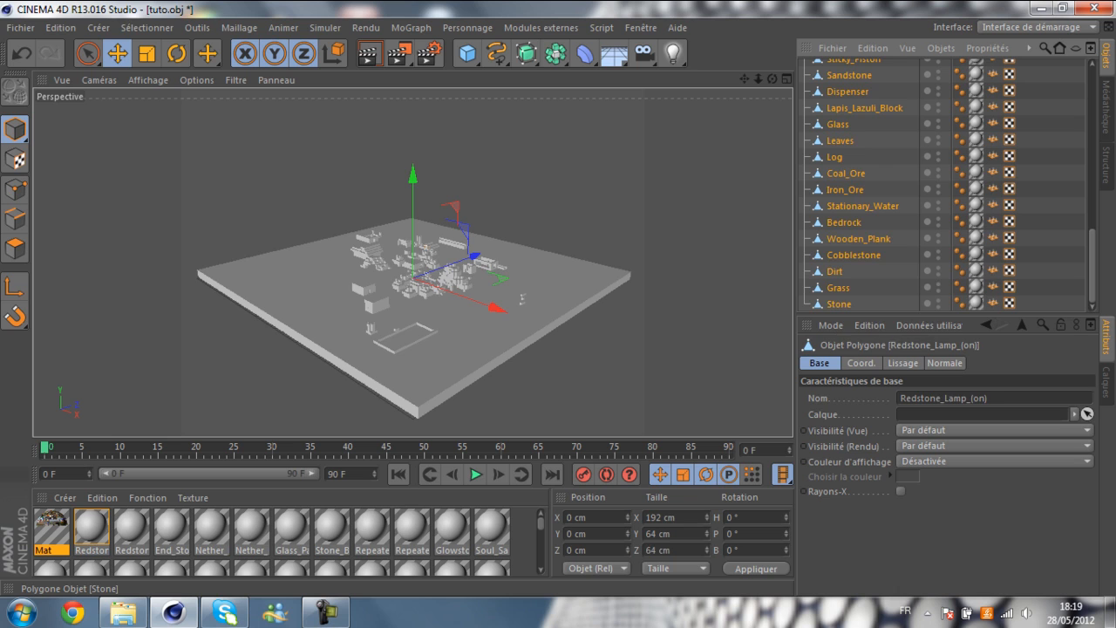
left_click_drag(51, 528, 845, 190)
Group all the imported objects and rename the group as 1
right_click(845, 189)
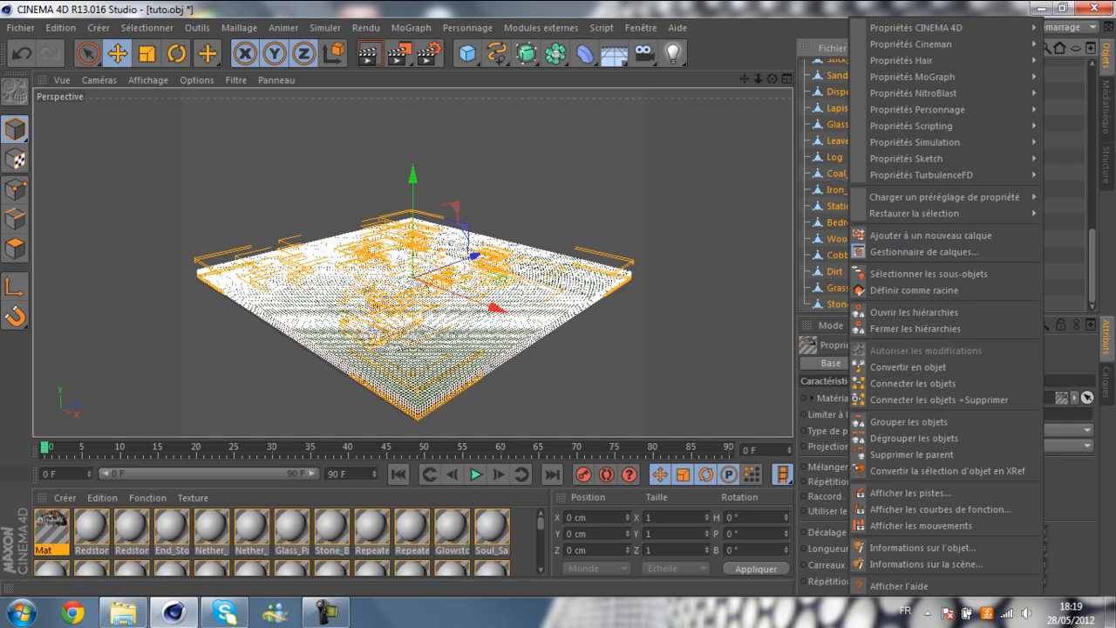
right_click(824, 272)
left_click(909, 421)
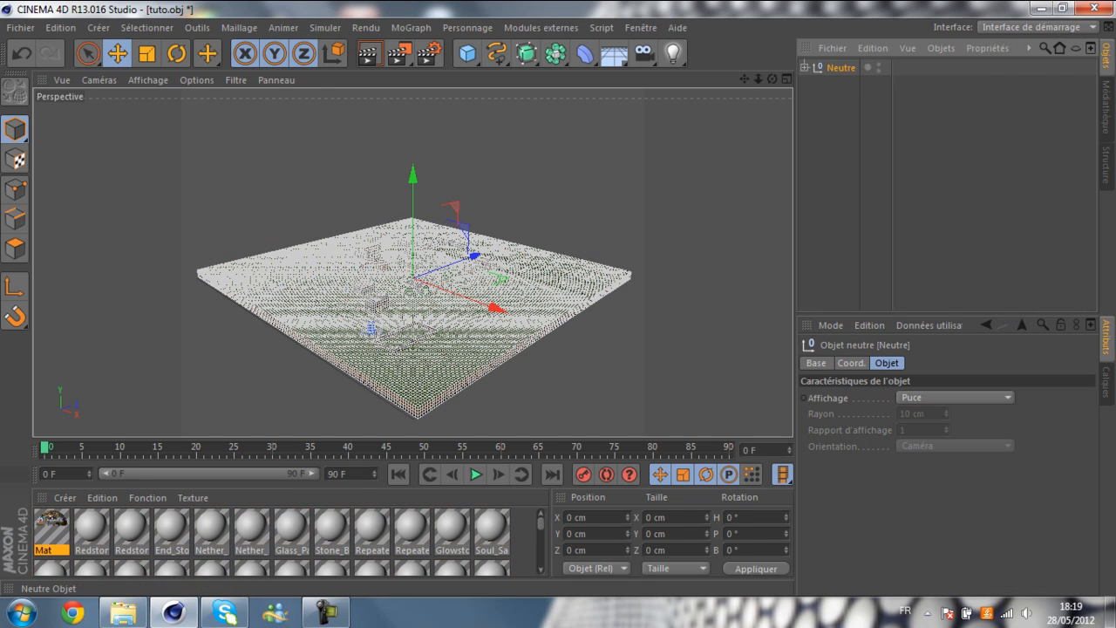
left_click(805, 67)
double_click(840, 68)
type("1")
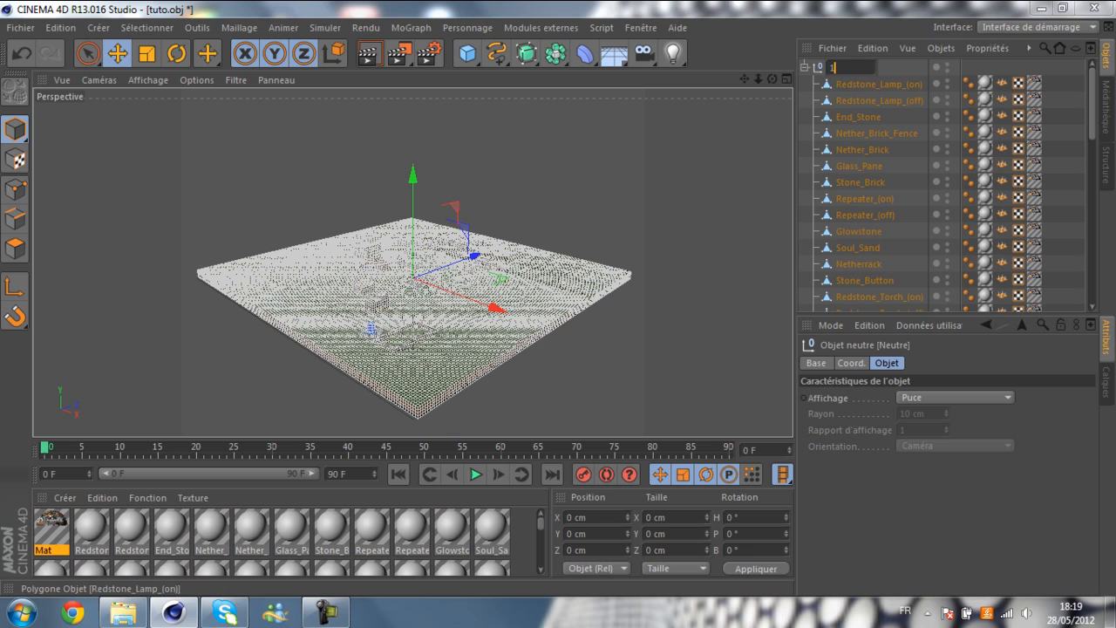
key("Return")
Delete the original grey texture tags from all objects in the group, from Redstone_Lamp_(on) through Stone
left_click(995, 67)
left_click(985, 81)
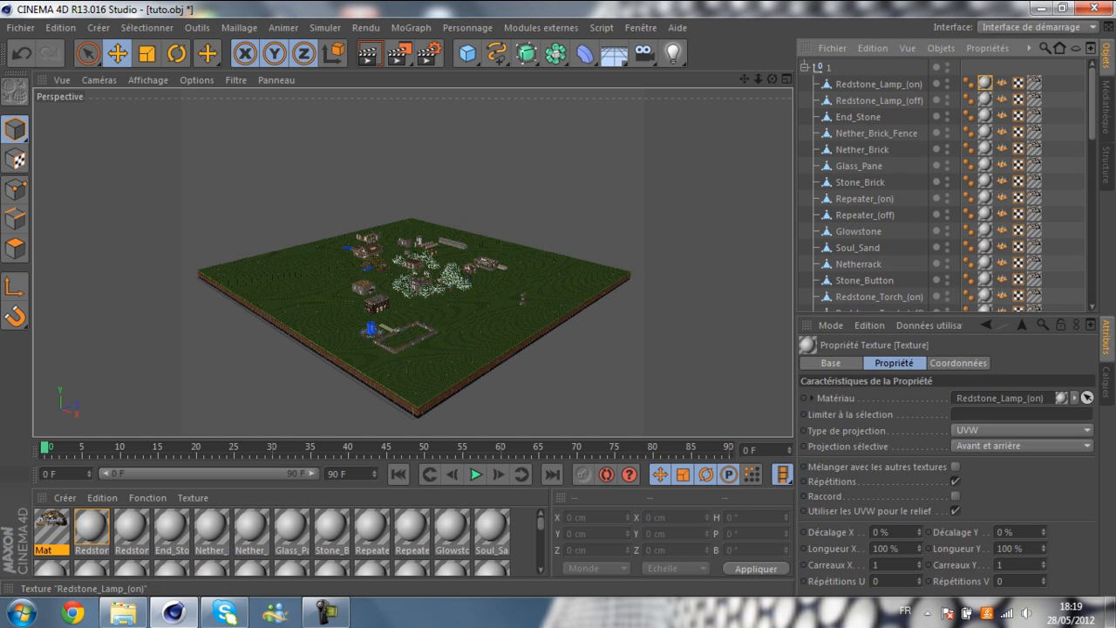
scroll(986, 92, "down", 10)
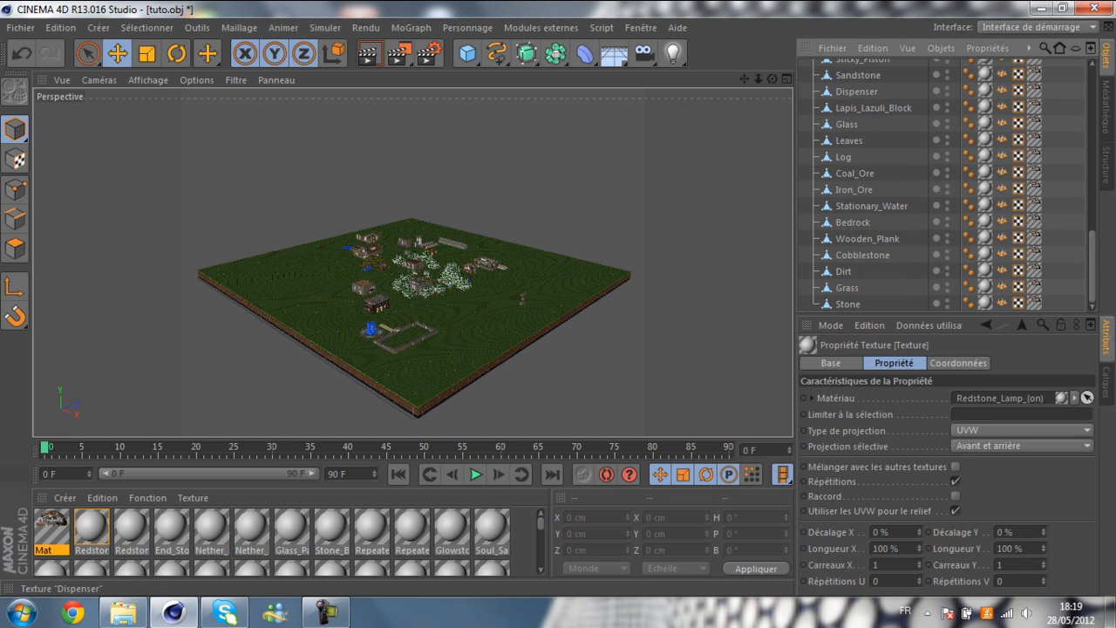
left_click(985, 303, "shift")
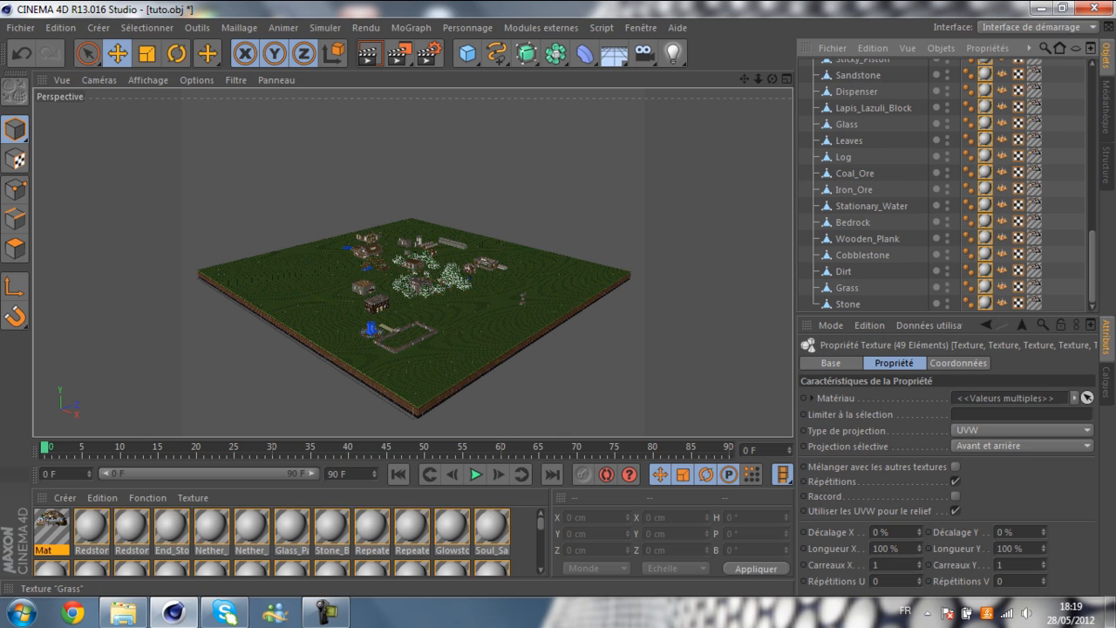
key("Delete")
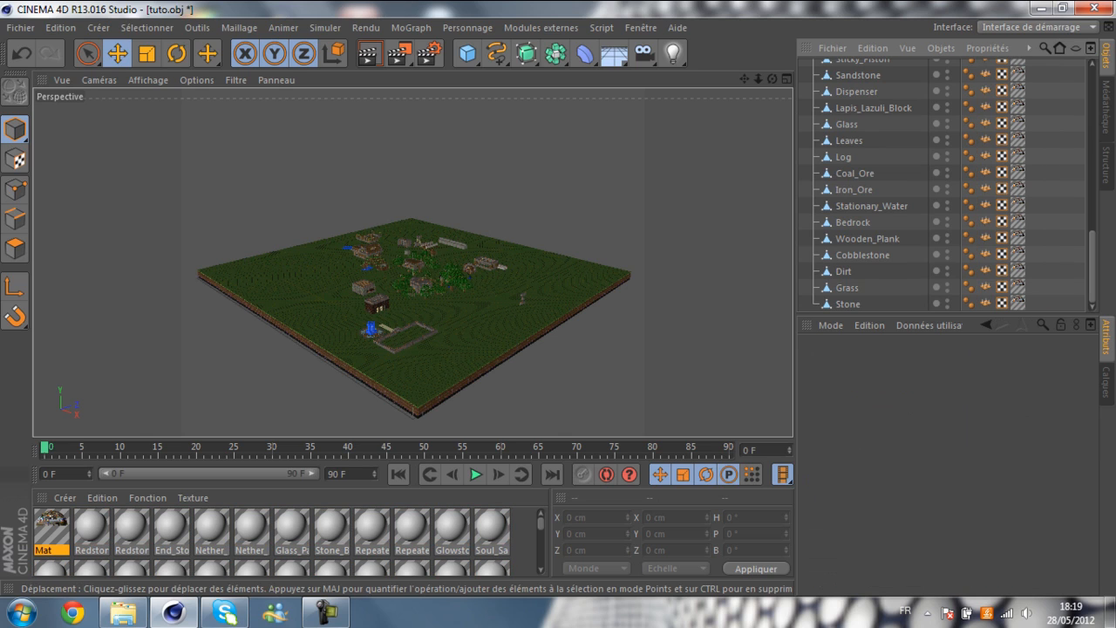
Render the perspective view and remove all unused materials from the scene
key("ctrl+r")
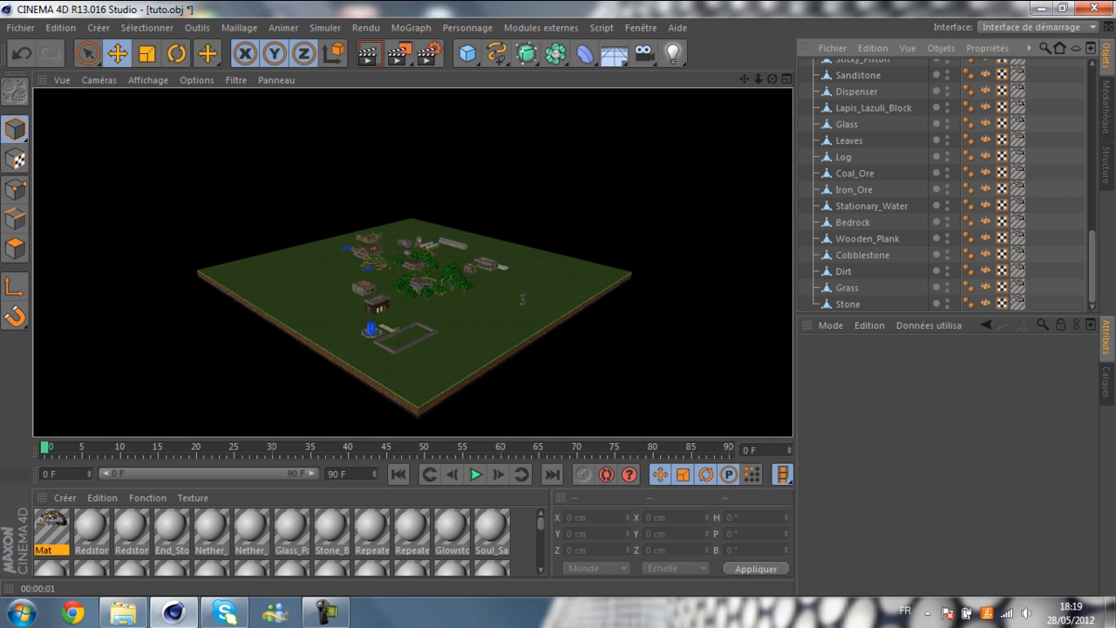
left_click(147, 498)
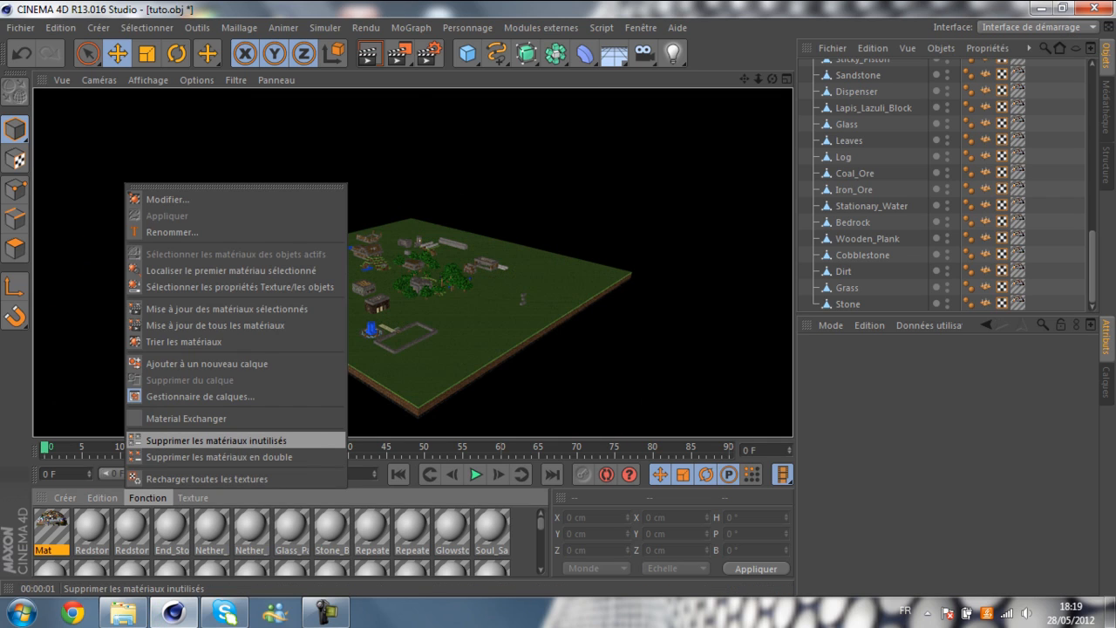
left_click(216, 441)
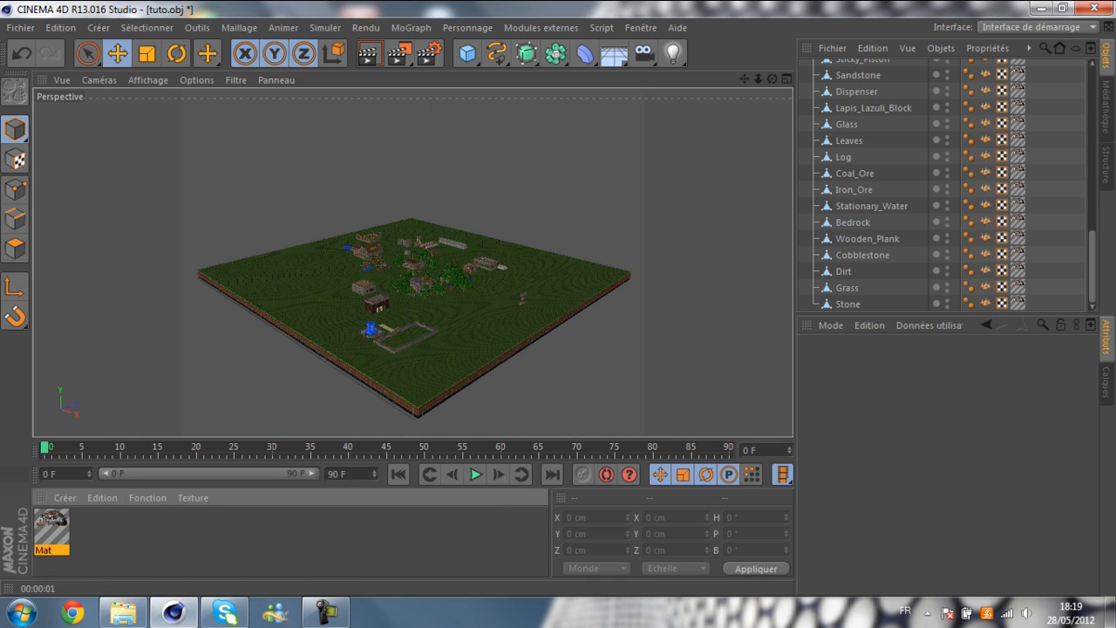
Render a close-up of the blue water fountain in the perspective view
scroll(344, 392, "up", 5)
scroll(419, 218, "down", 2)
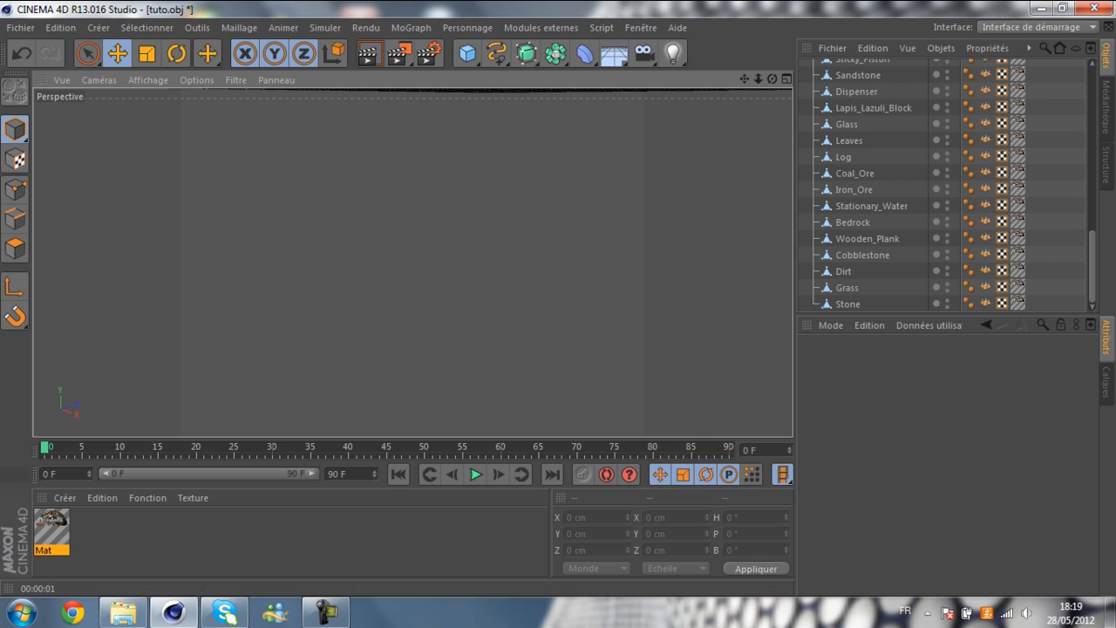
scroll(411, 250, "down", 4)
scroll(532, 419, "up", 4)
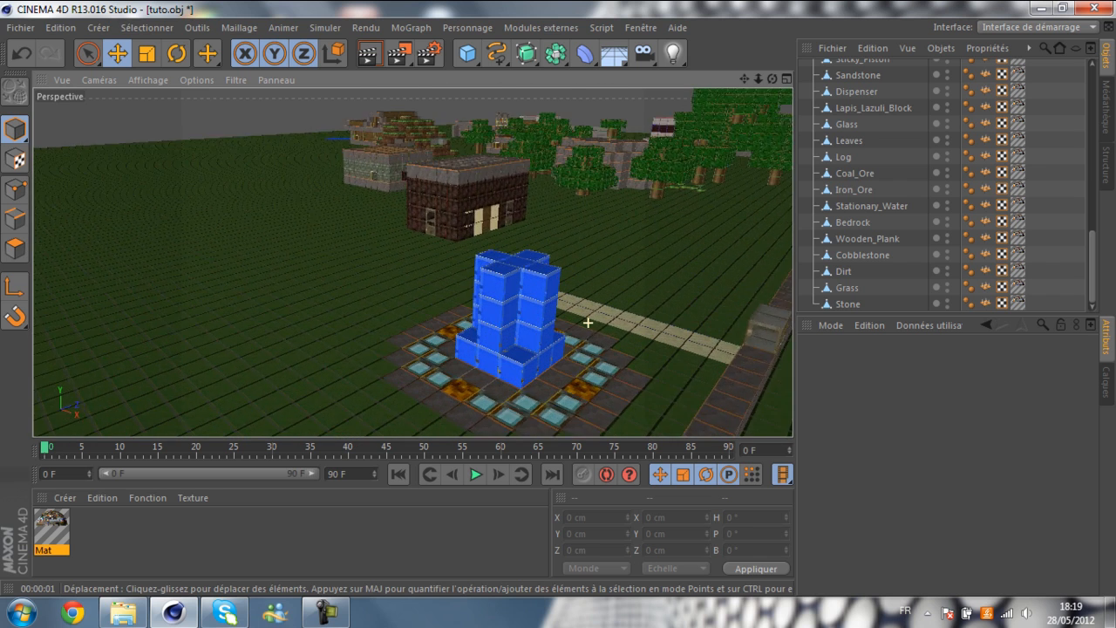
scroll(589, 323, "up", 3)
left_click(370, 53)
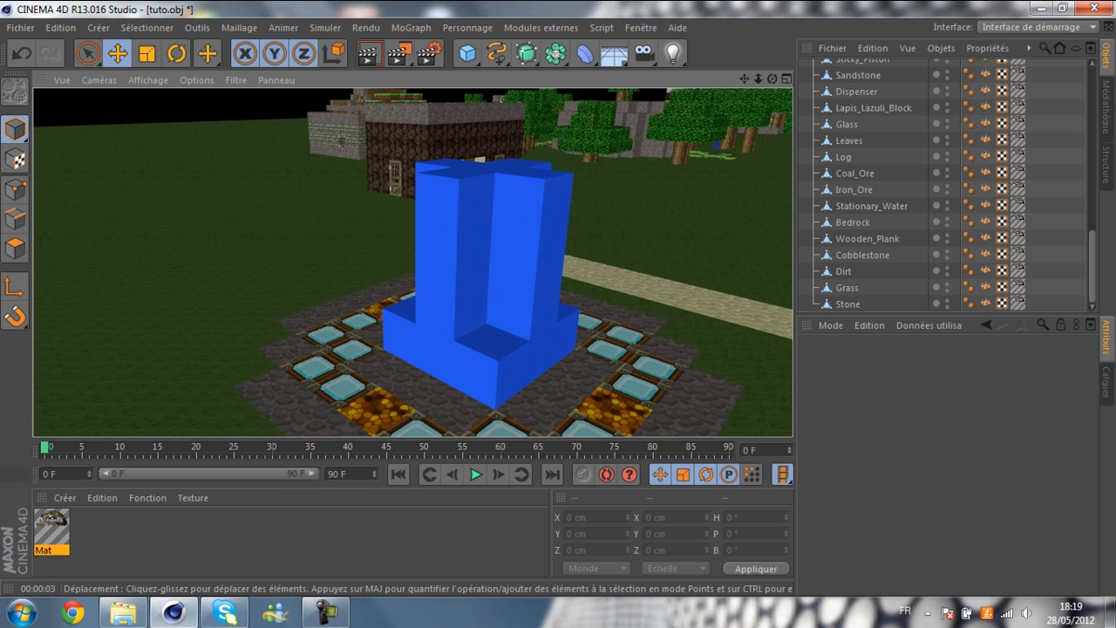
Render a close-up of the dirt and grass formation beside the flat water pool
middle_click_drag(495, 166, 413, 378, "alt")
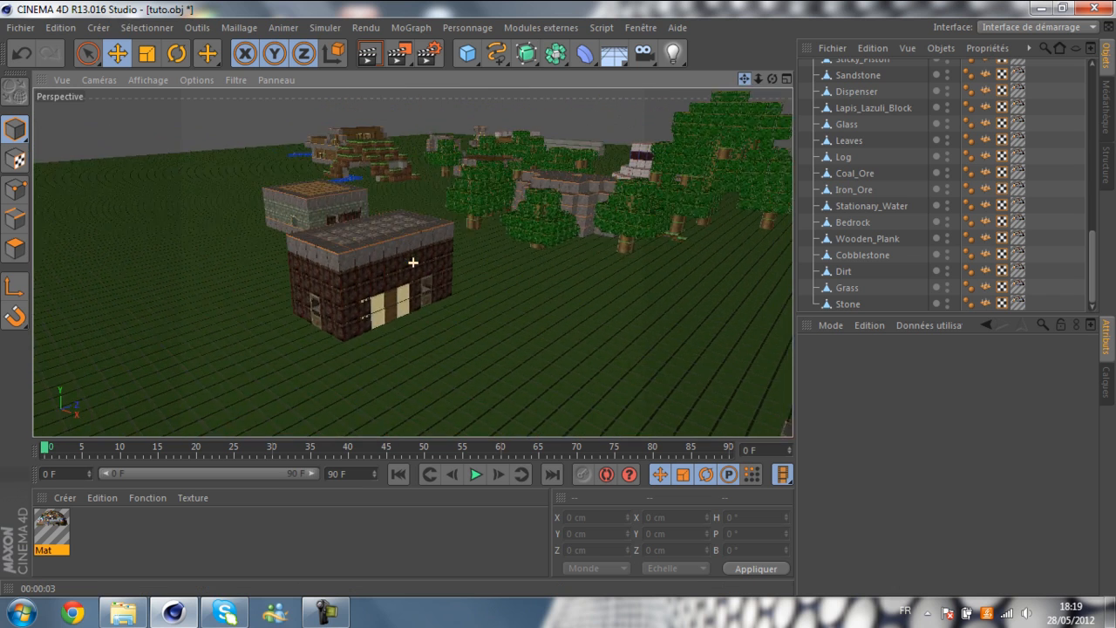
scroll(217, 212, "up", 3)
scroll(319, 189, "up", 10)
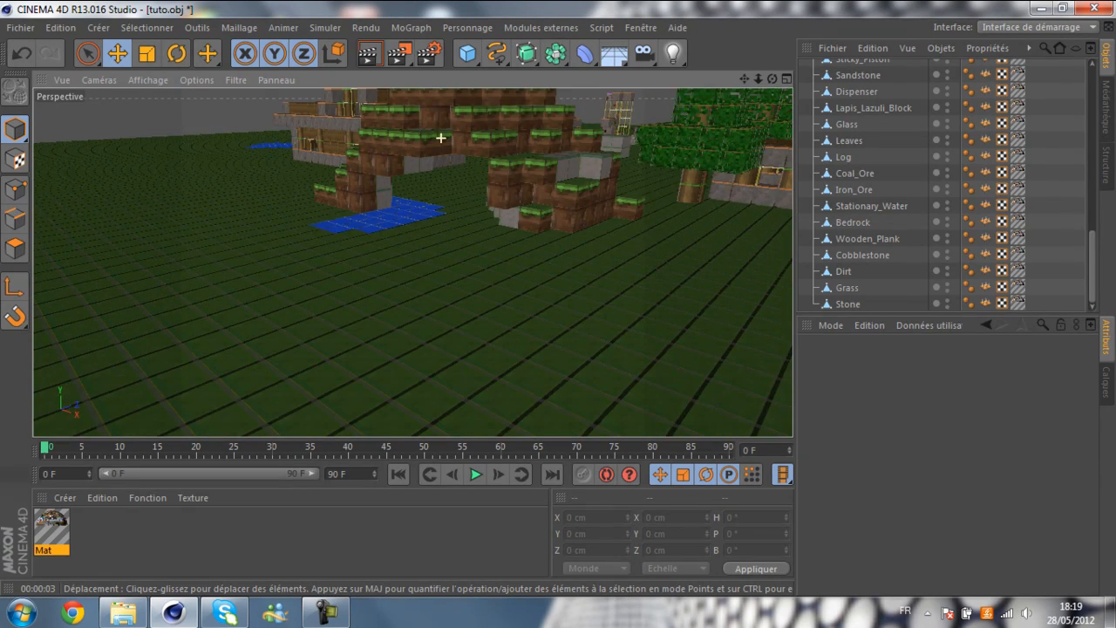
key("ctrl+r")
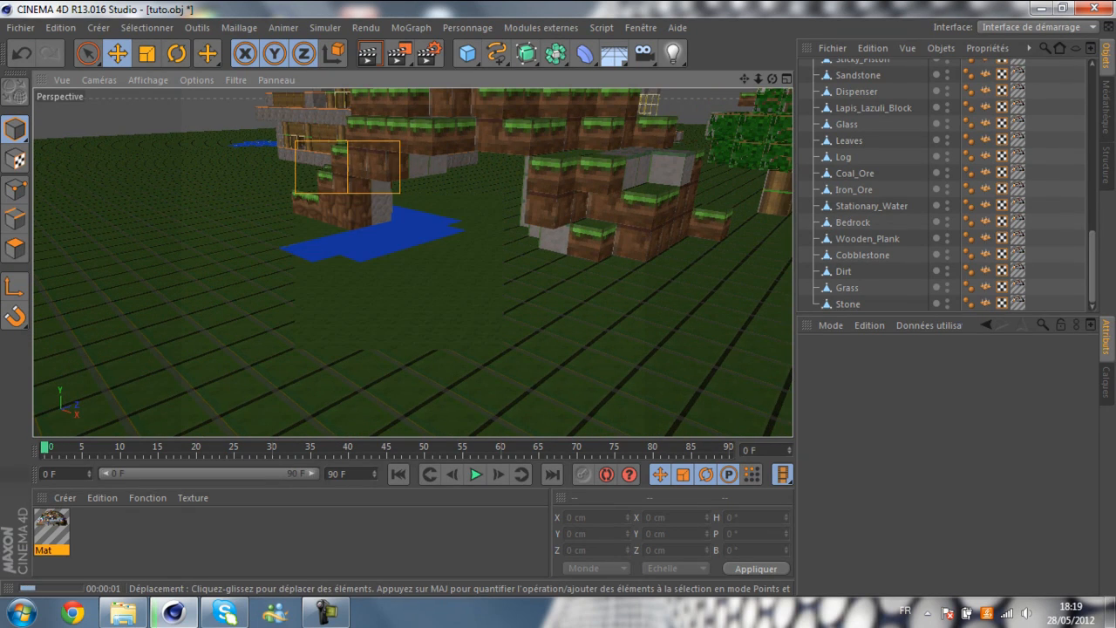
Create a second new material and open it for editing
scroll(393, 210, "up", 3)
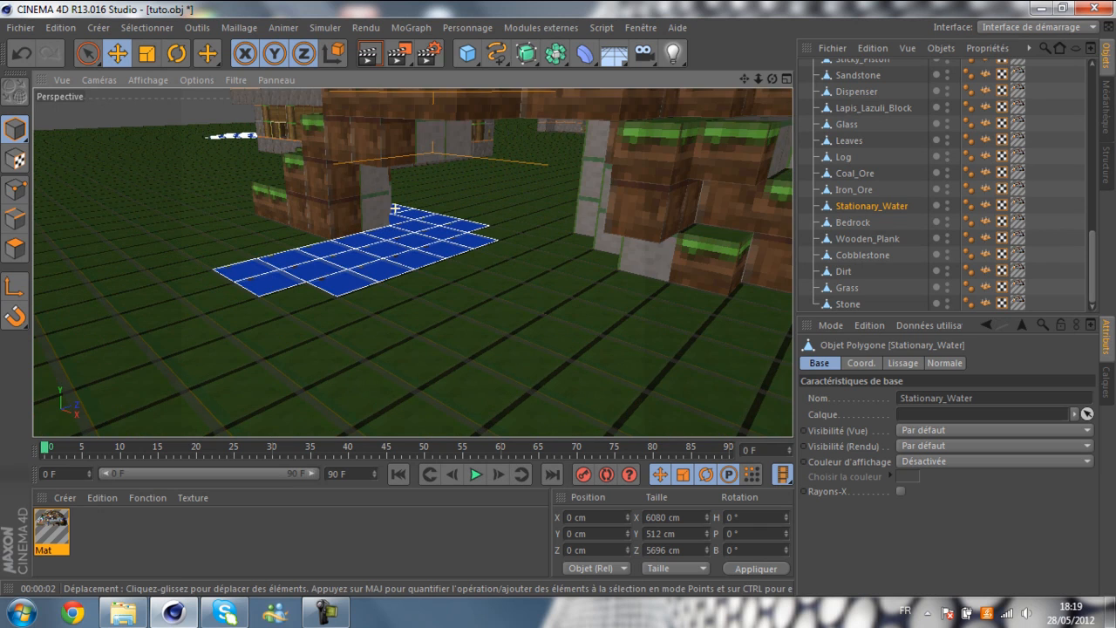
double_click(154, 532)
double_click(52, 526)
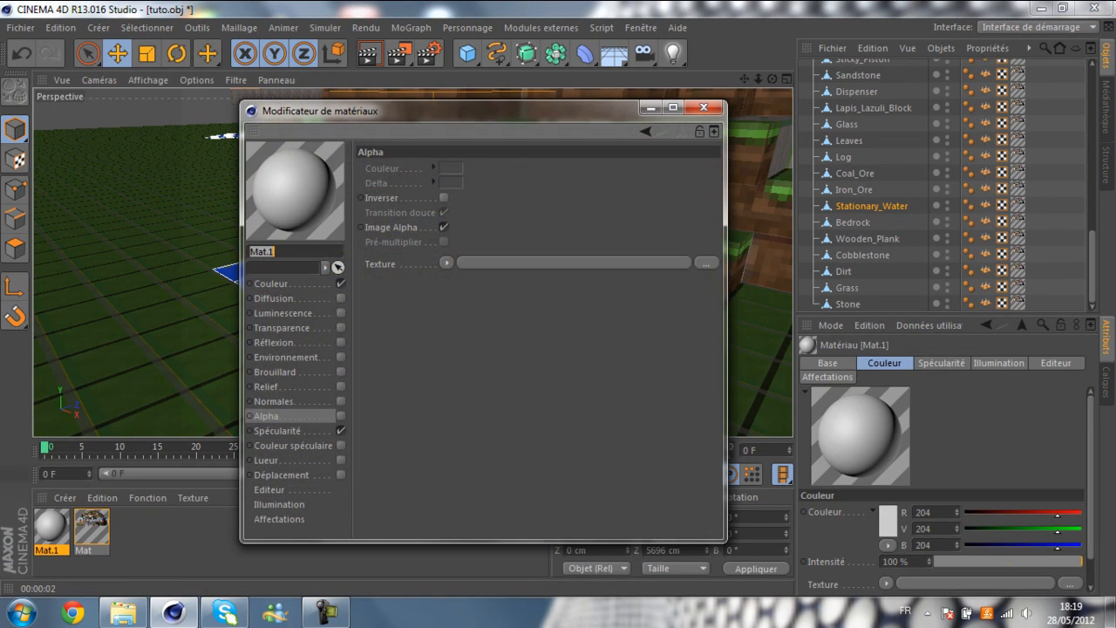
Copy the tuto-RGB.png texture from the colour channel of Mat into the colour channel of Mat.1
left_click(271, 284)
left_click(91, 528)
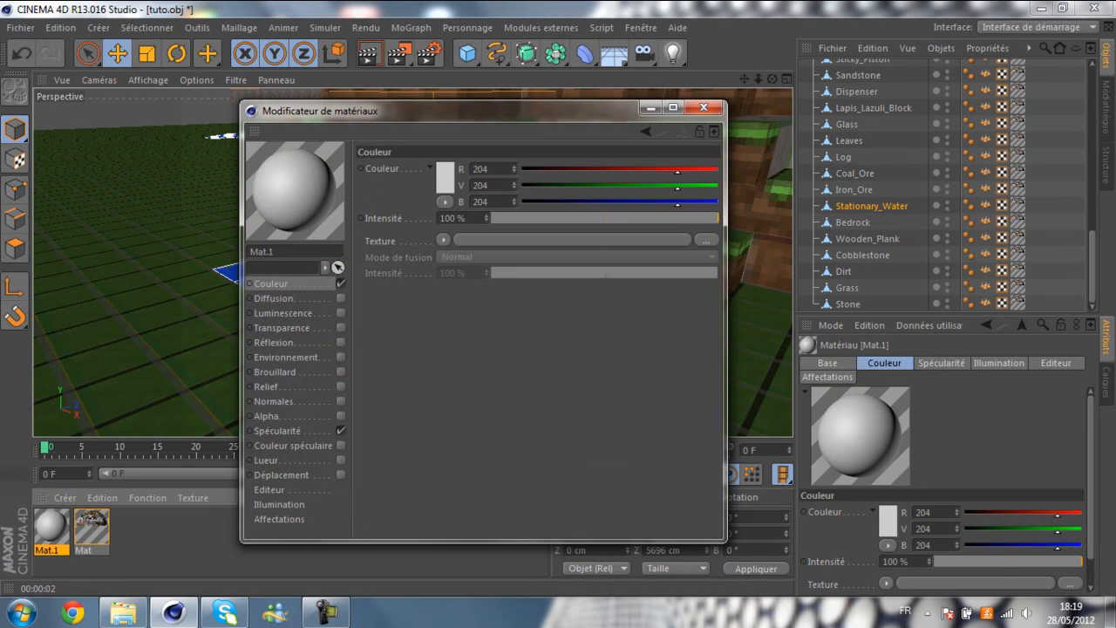
left_click(444, 239)
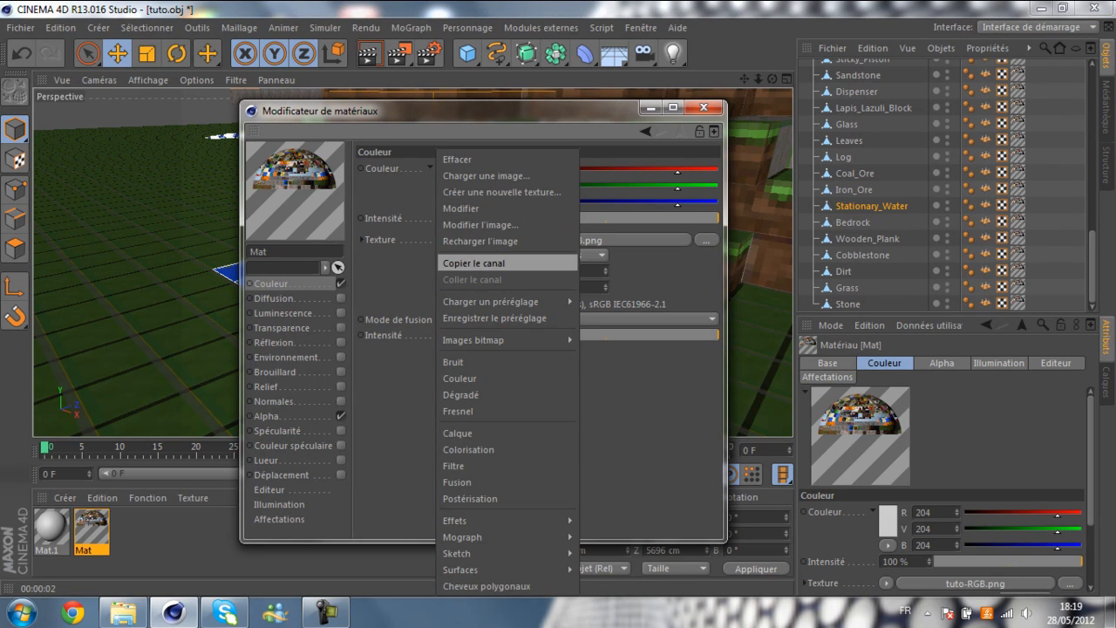
left_click(474, 263)
left_click(51, 528)
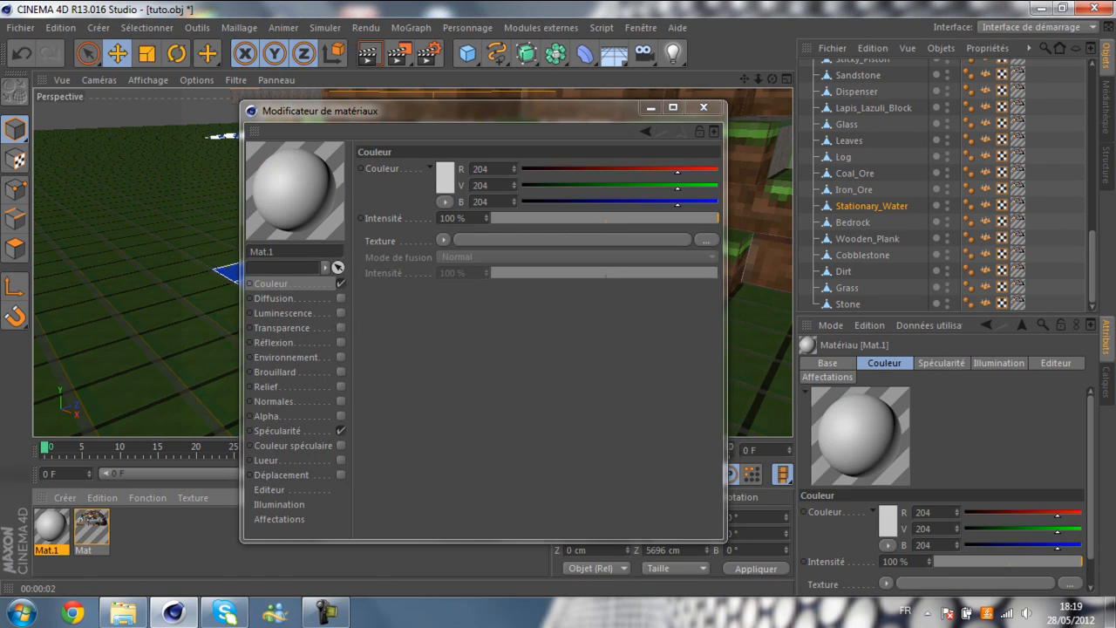
left_click(443, 240)
left_click(476, 280)
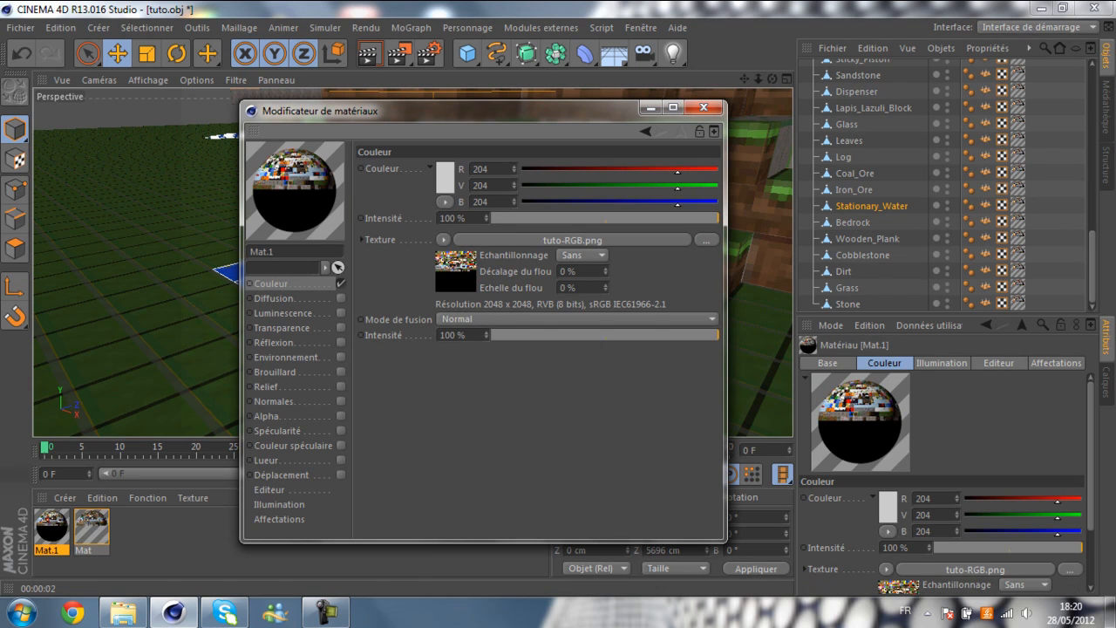
Make Mat.1 partially transparent through its Transparency channel and assign it to the Stationary_Water object
left_click(340, 328)
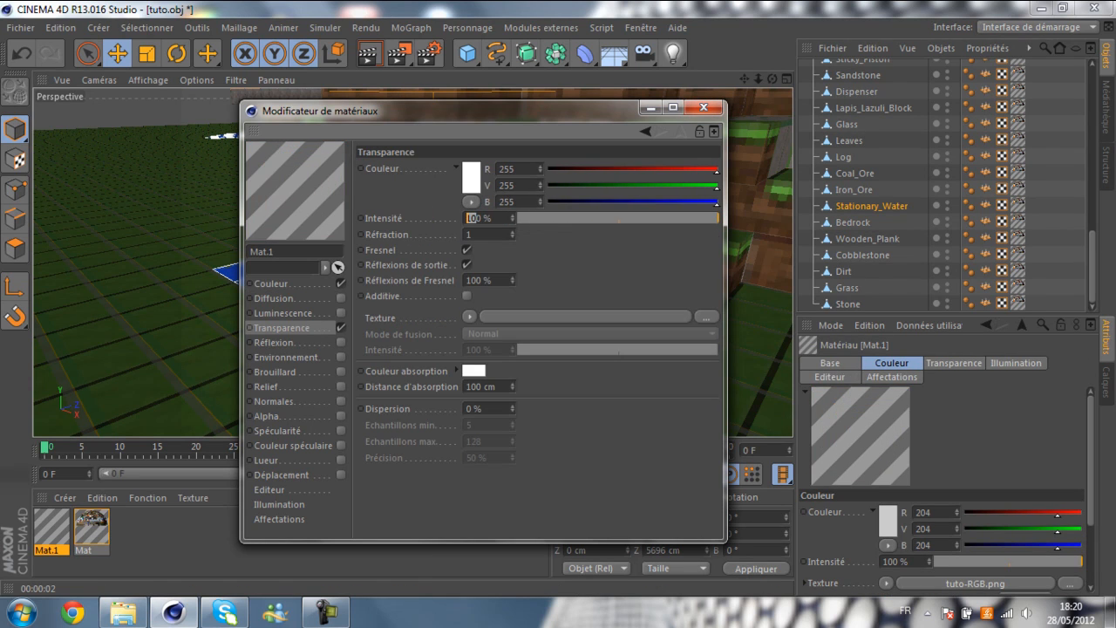
left_click(703, 107)
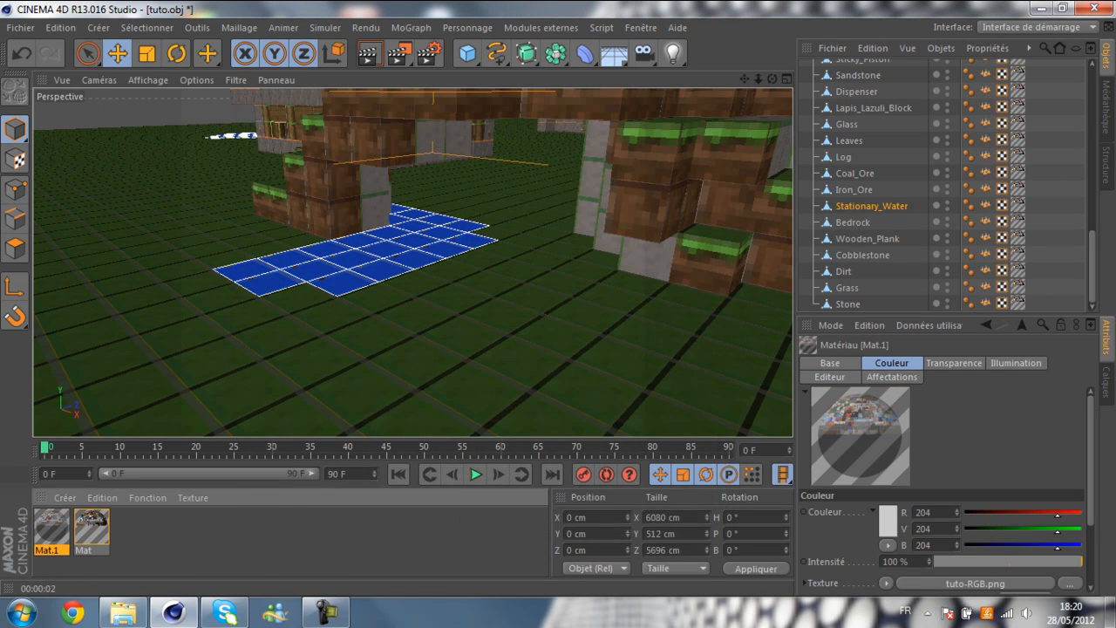
left_click_drag(51, 526, 348, 257)
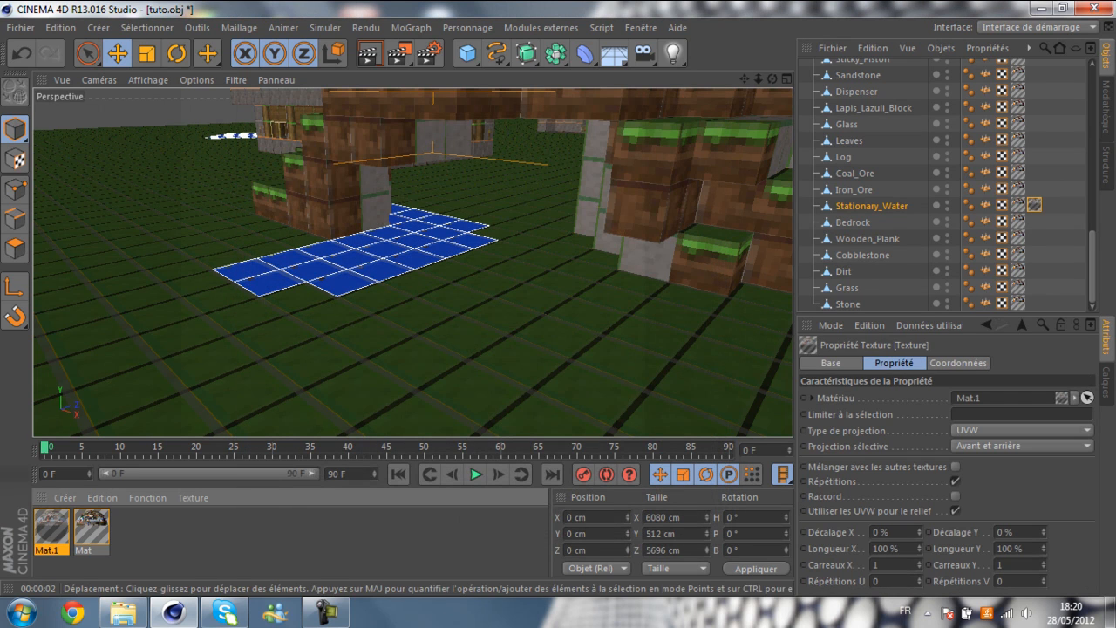
Lower the Stationary_Water object to Y -8 cm and render the pool in the perspective view
left_click_drag(627, 534, 627, 537)
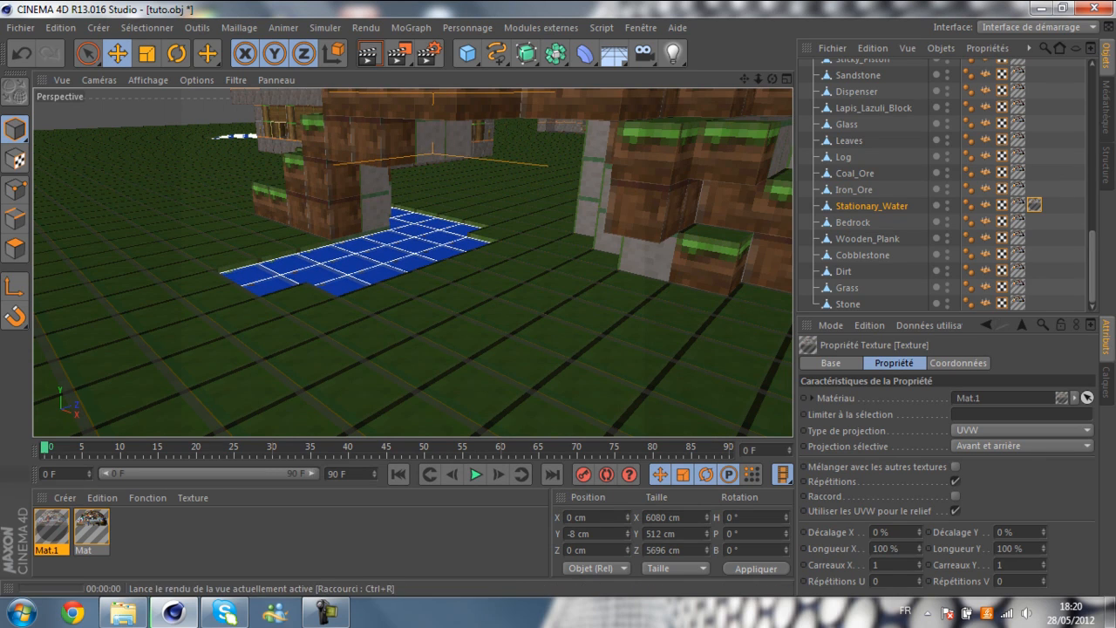
left_click(369, 54)
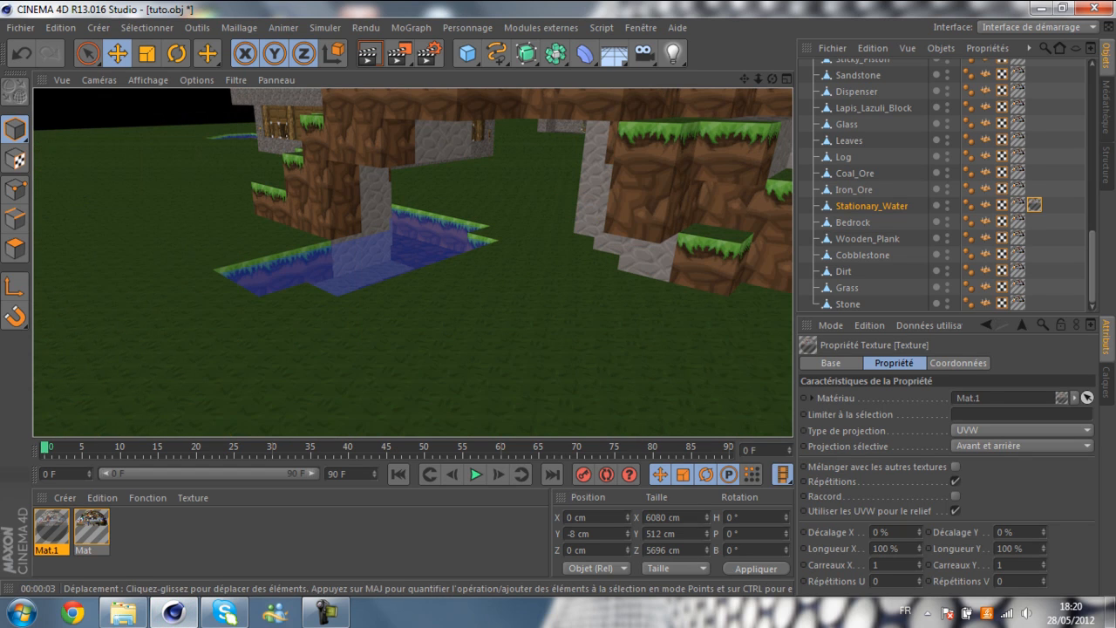
scroll(624, 159, "down", 3)
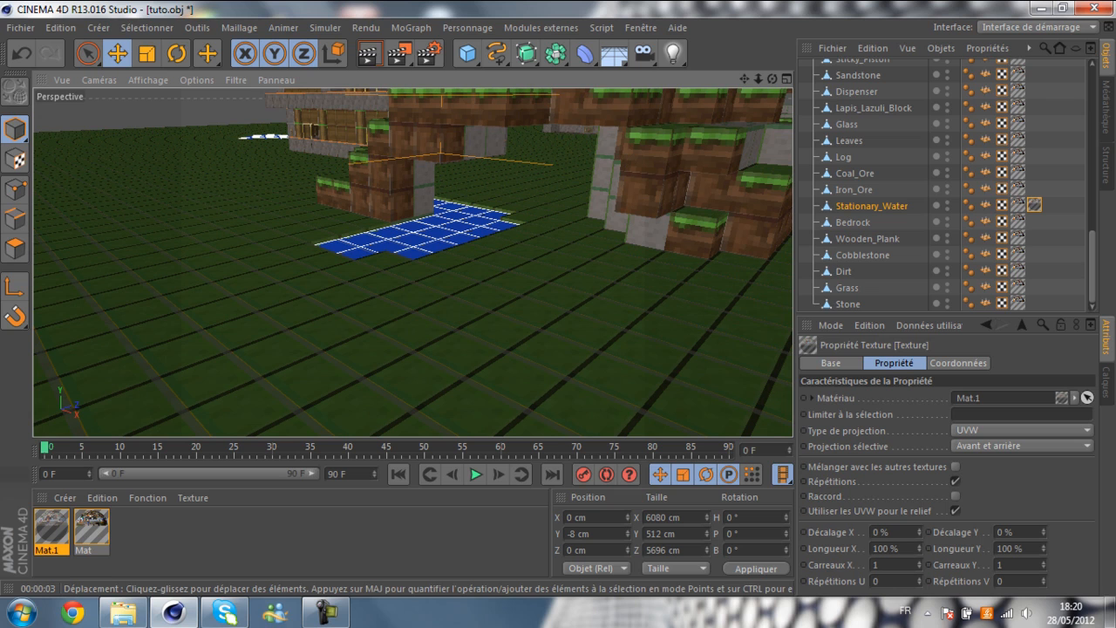
left_click_drag(745, 79, 732, 118)
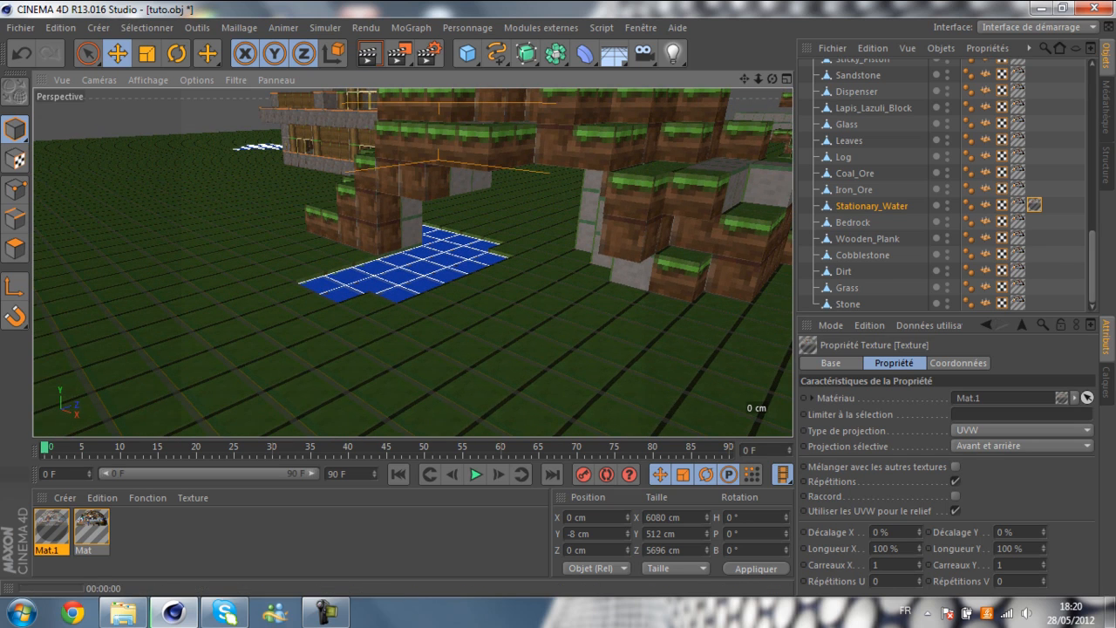
key("ctrl+r")
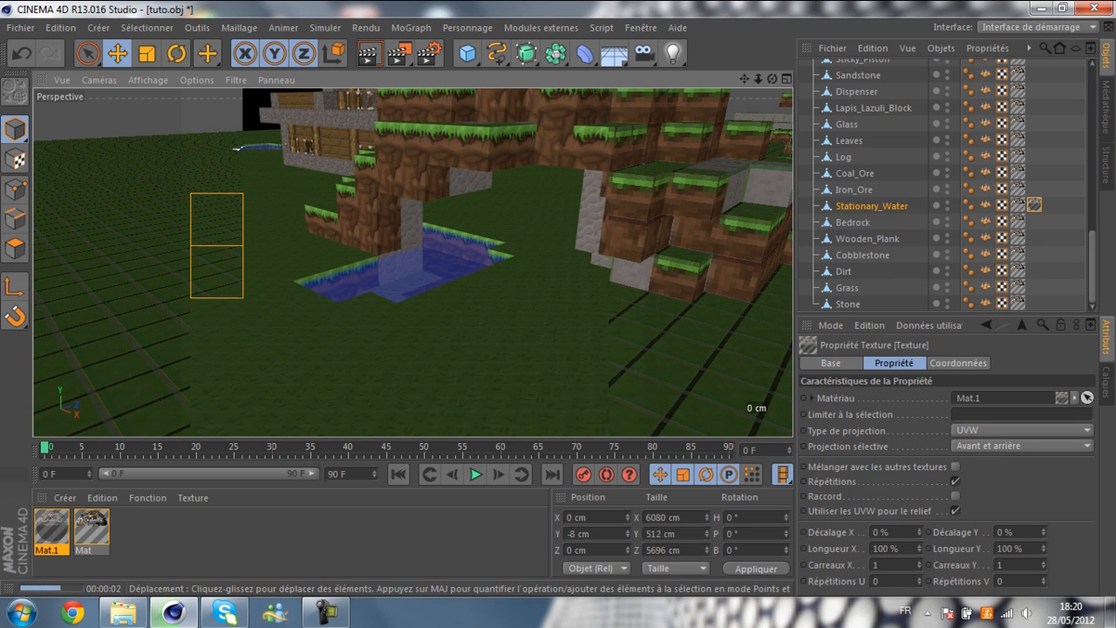
Look over the world's houses, stone structures and trees from several angles in the perspective view
scroll(464, 351, "down", 5)
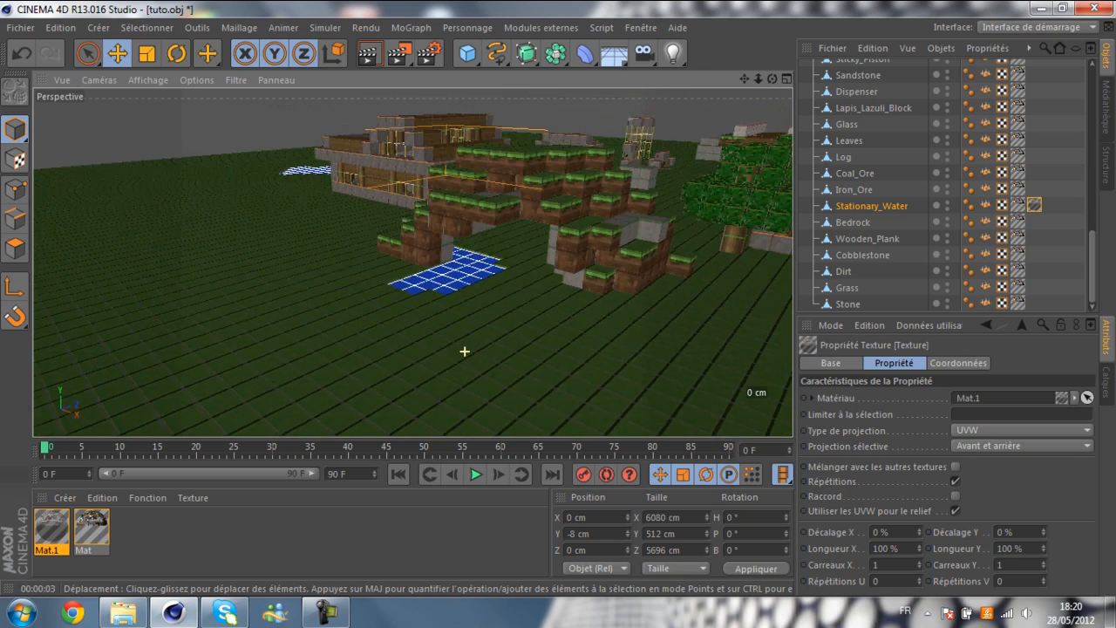
left_click_drag(744, 78, 515, 110)
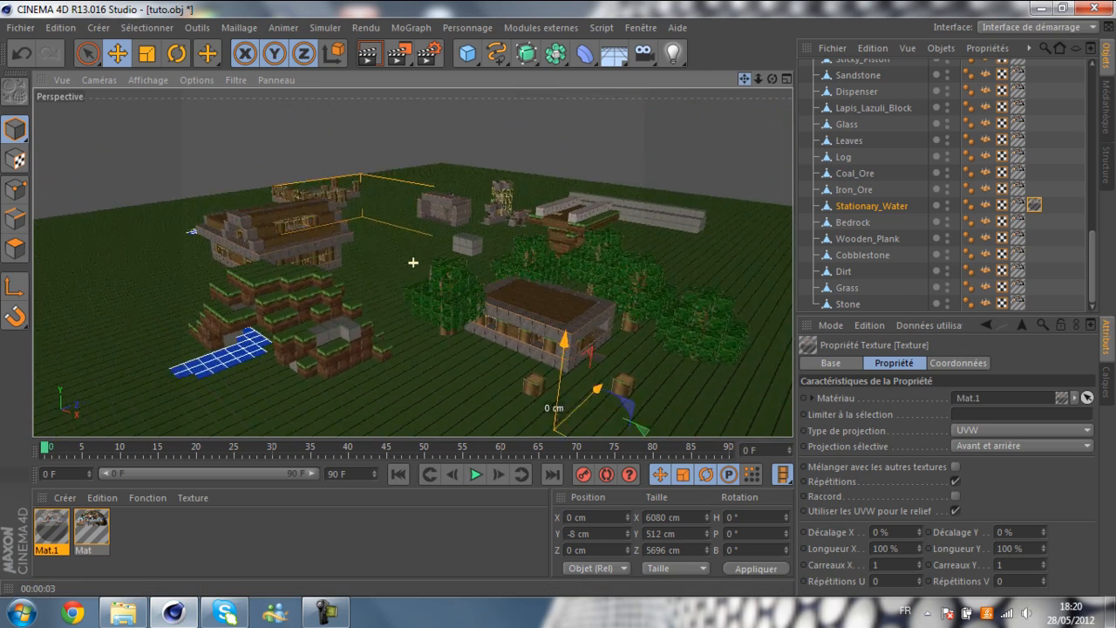
left_click_drag(771, 79, 515, 118)
scroll(171, 314, "up", 10)
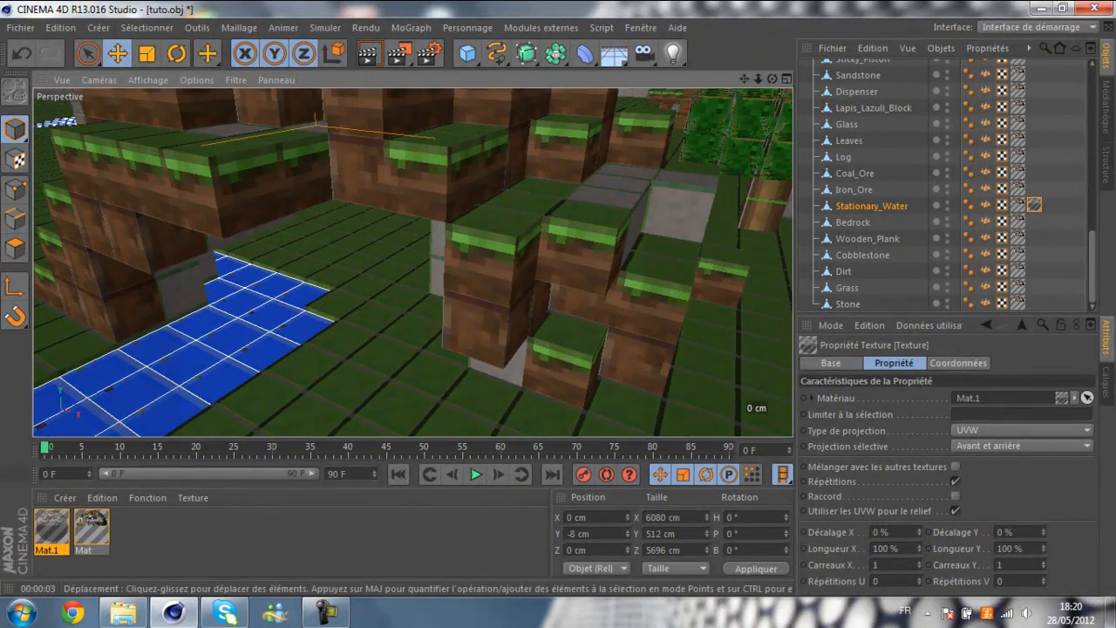
middle_click_drag(414, 262, 511, 350, "alt")
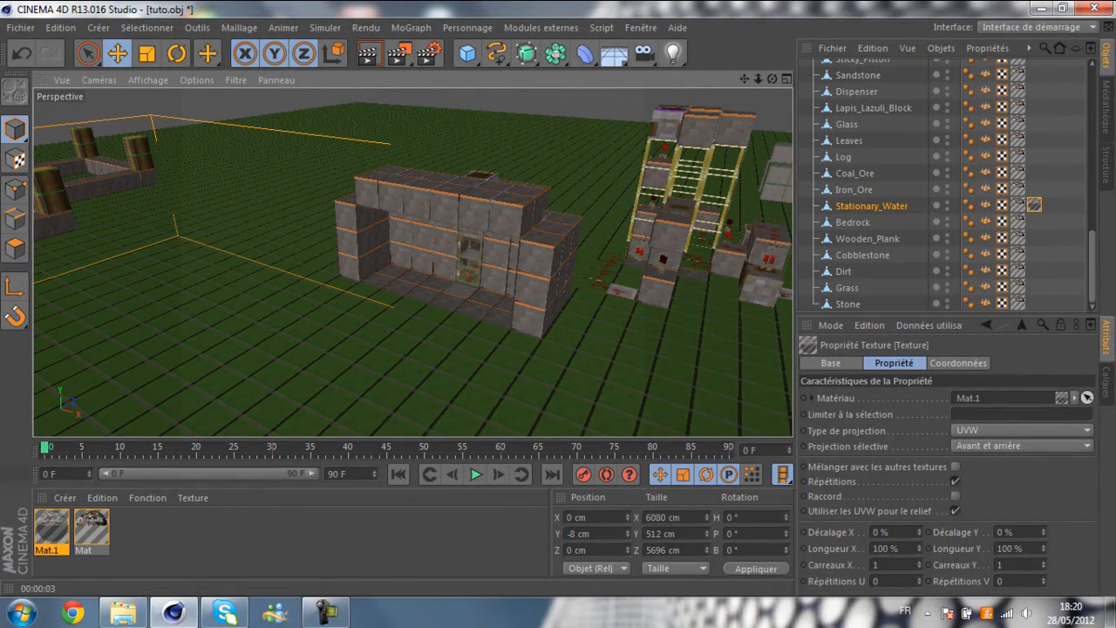
left_click_drag(413, 262, 454, 306, "alt")
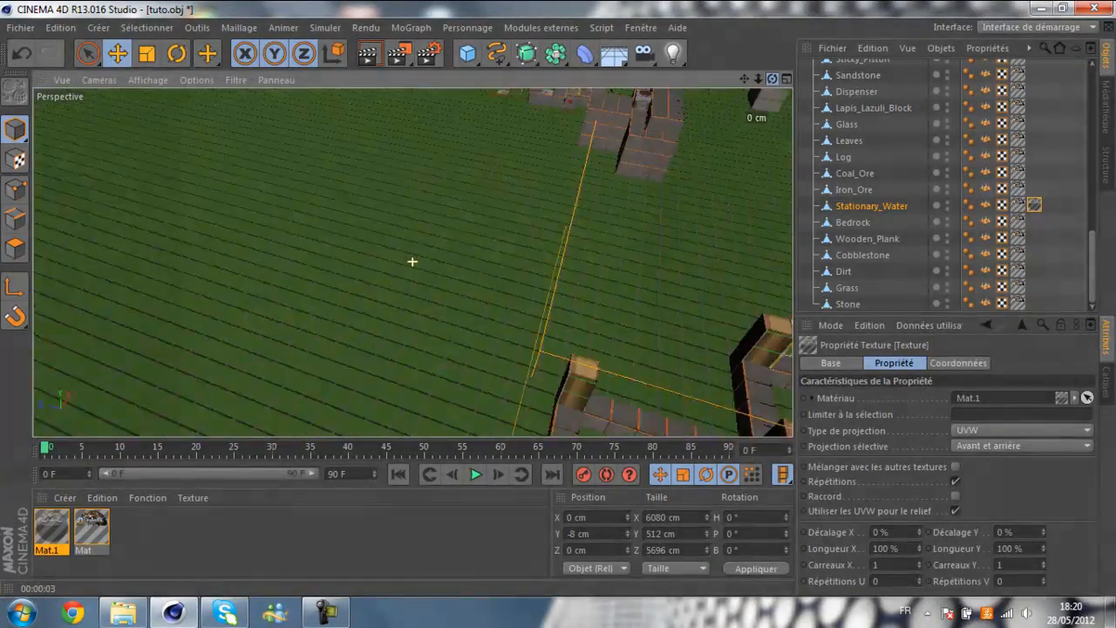
scroll(368, 126, "up", 5)
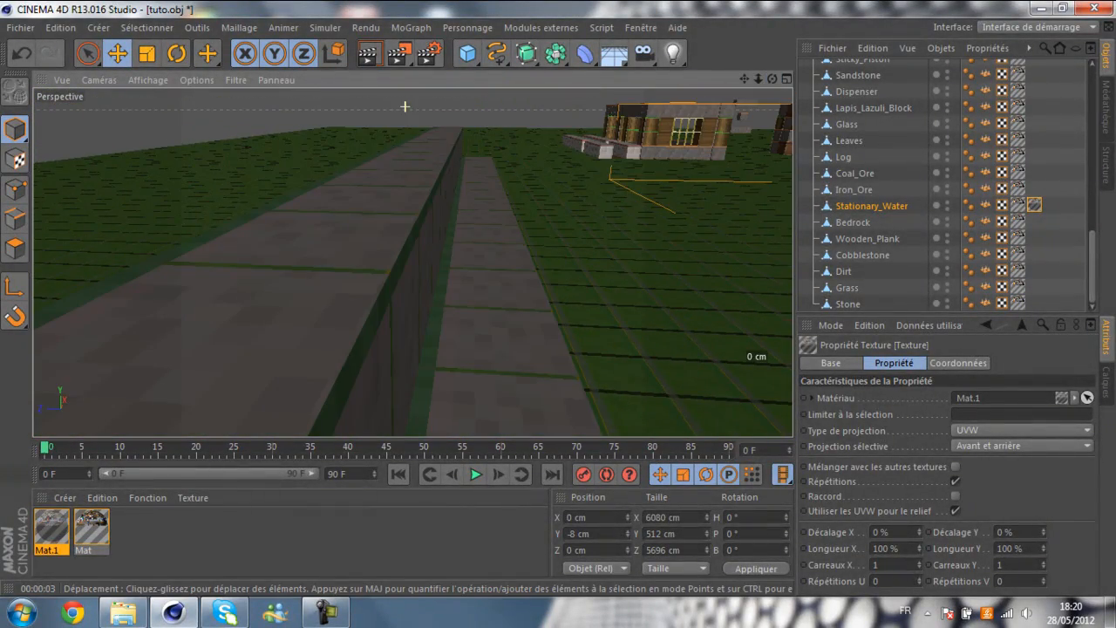
middle_click_drag(412, 261, 179, 364, "alt")
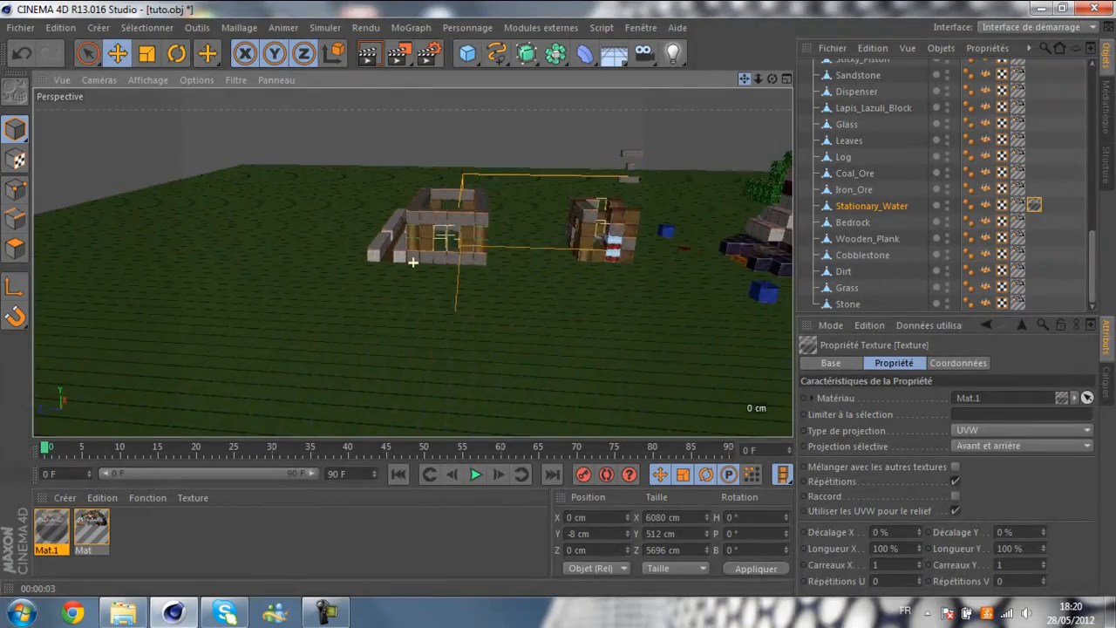
middle_click_drag(413, 262, 318, 55, "alt")
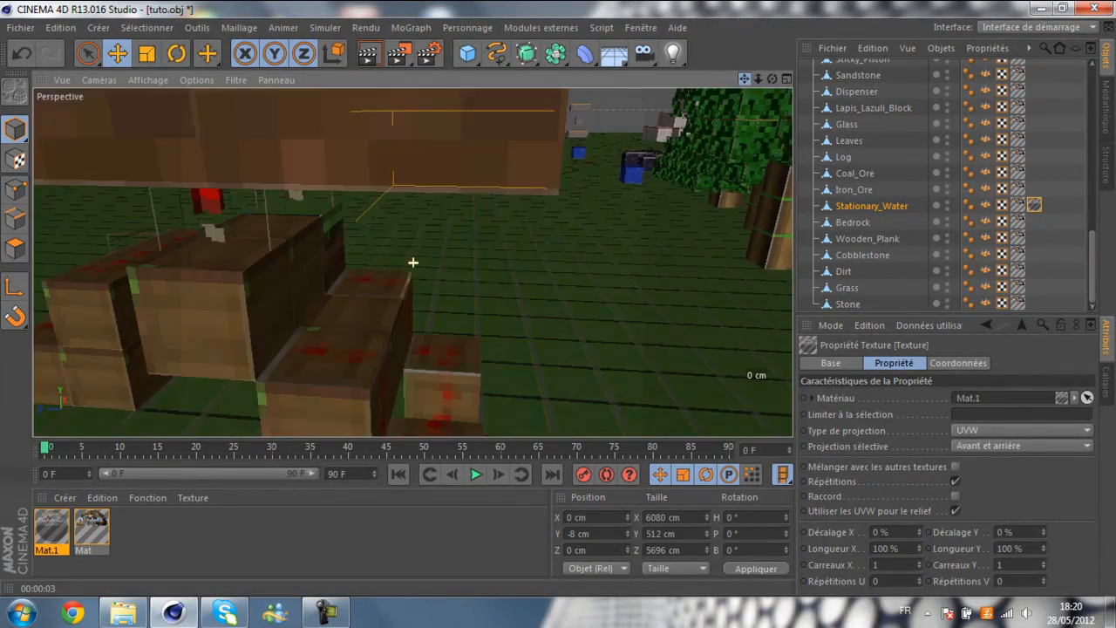
middle_click_drag(413, 261, 413, 262, "alt")
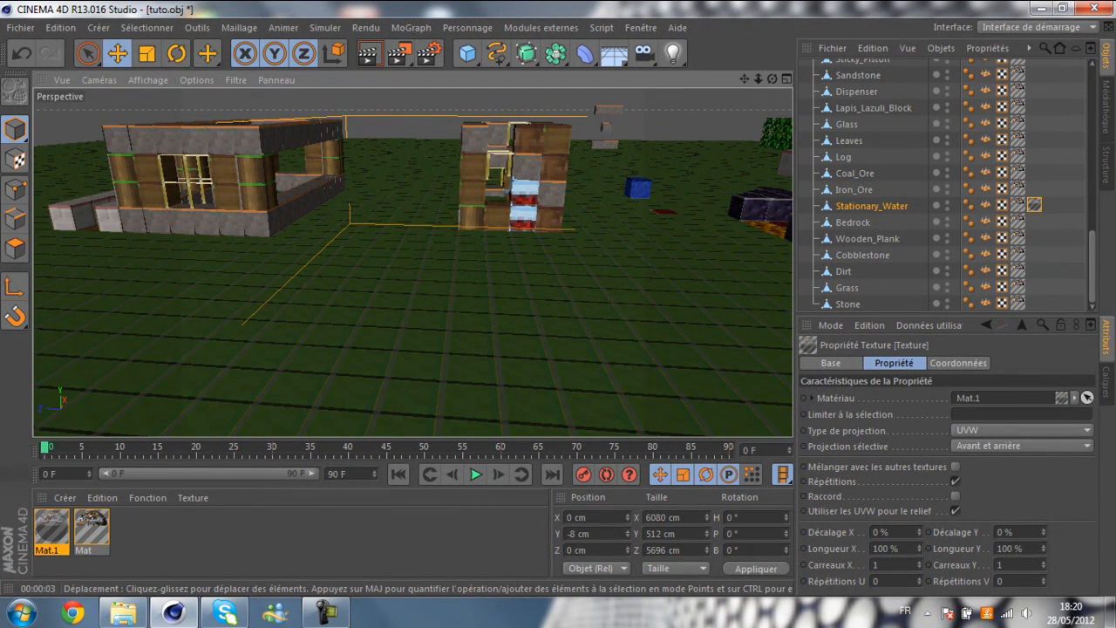
Examine the small wooden plank and stone structure up close and check the start of the object list
scroll(577, 195, "up", 8)
left_click(397, 146)
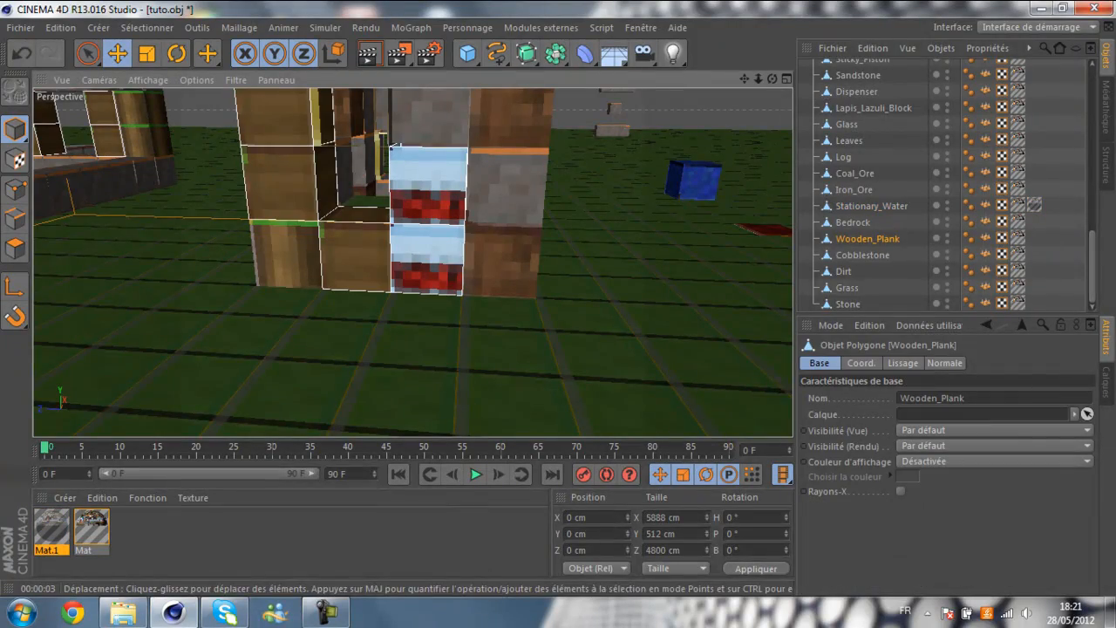
middle_click_drag(413, 259, 413, 262, "alt")
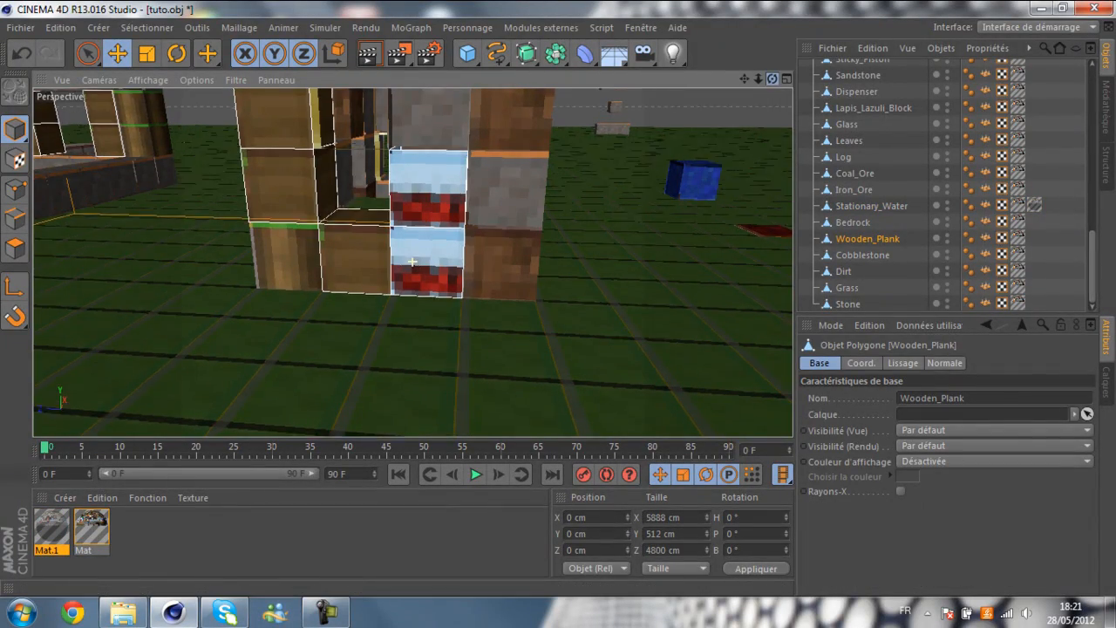
left_click_drag(413, 261, 413, 262, "alt")
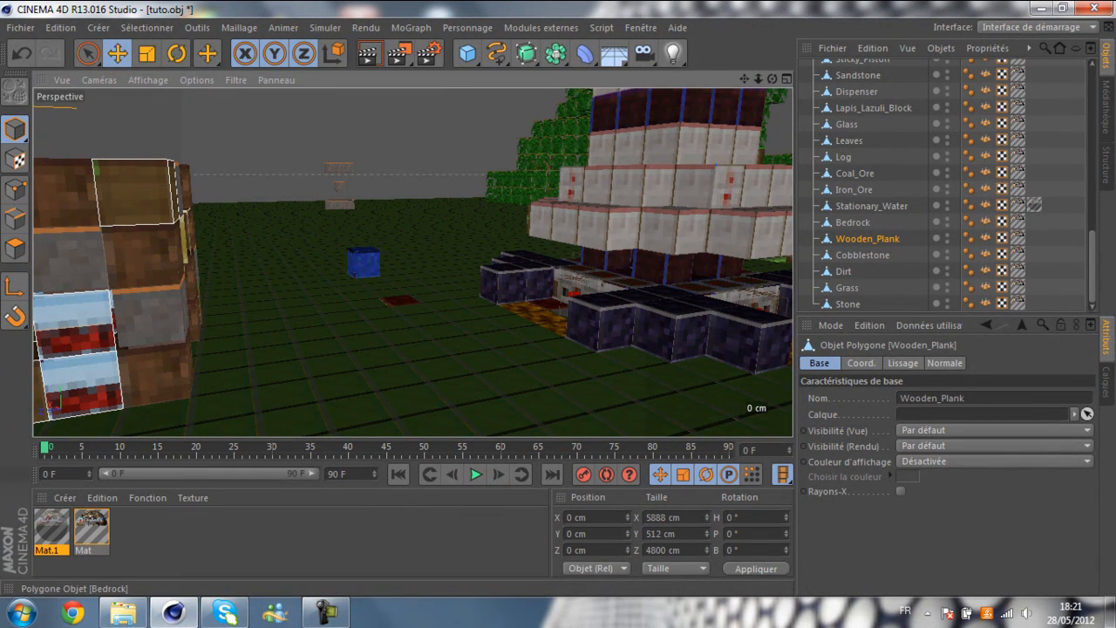
scroll(872, 183, "up", 10)
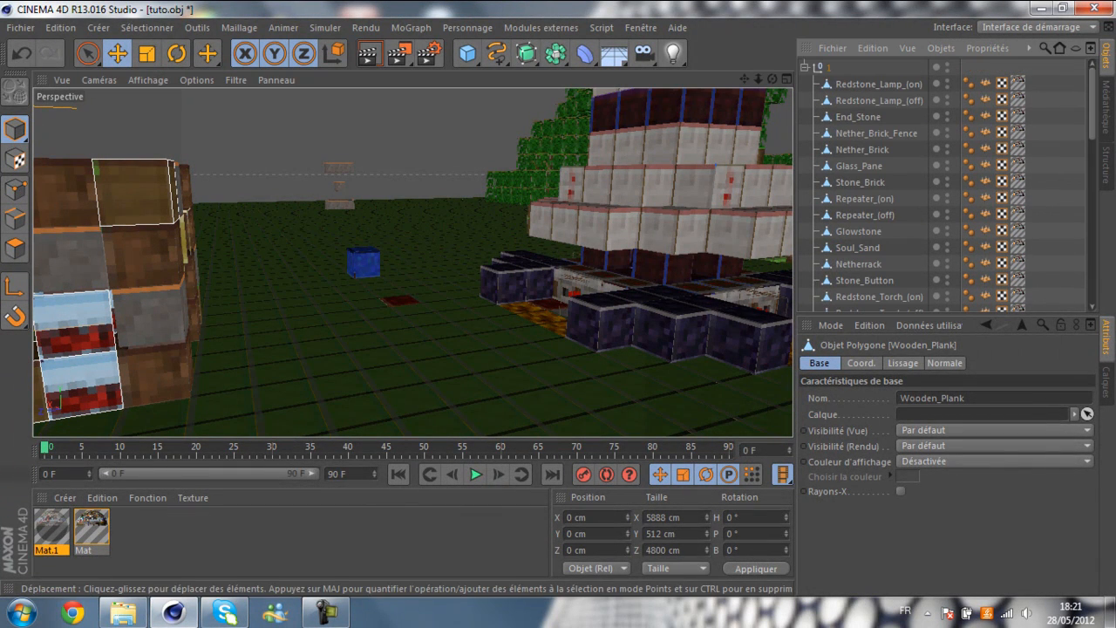
scroll(599, 282, "down", 8)
scroll(499, 308, "up", 2)
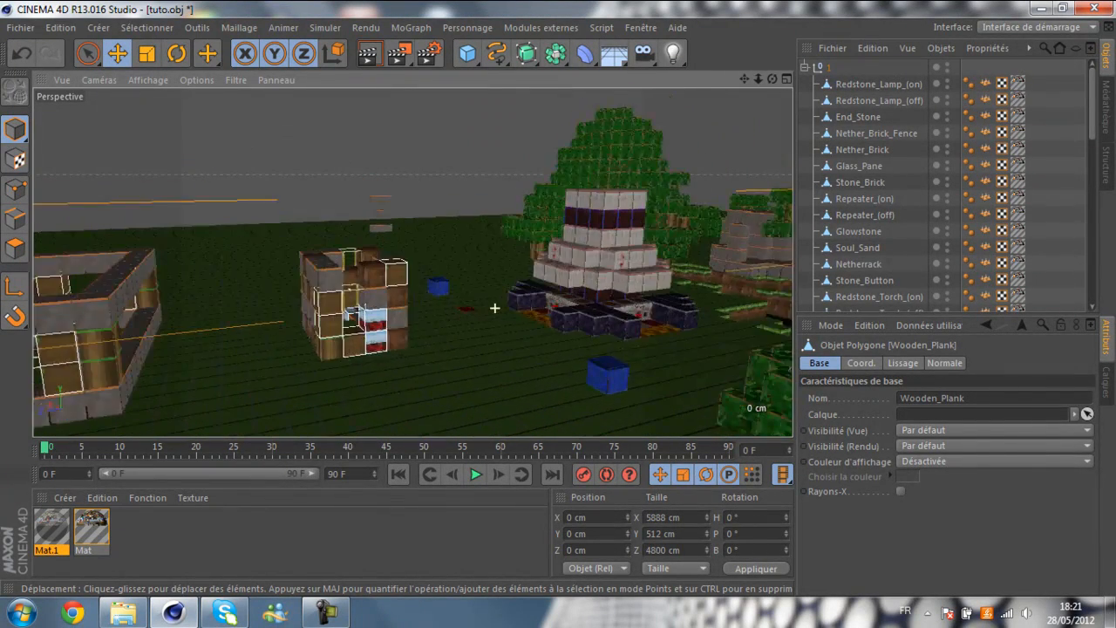
scroll(494, 308, "up", 2)
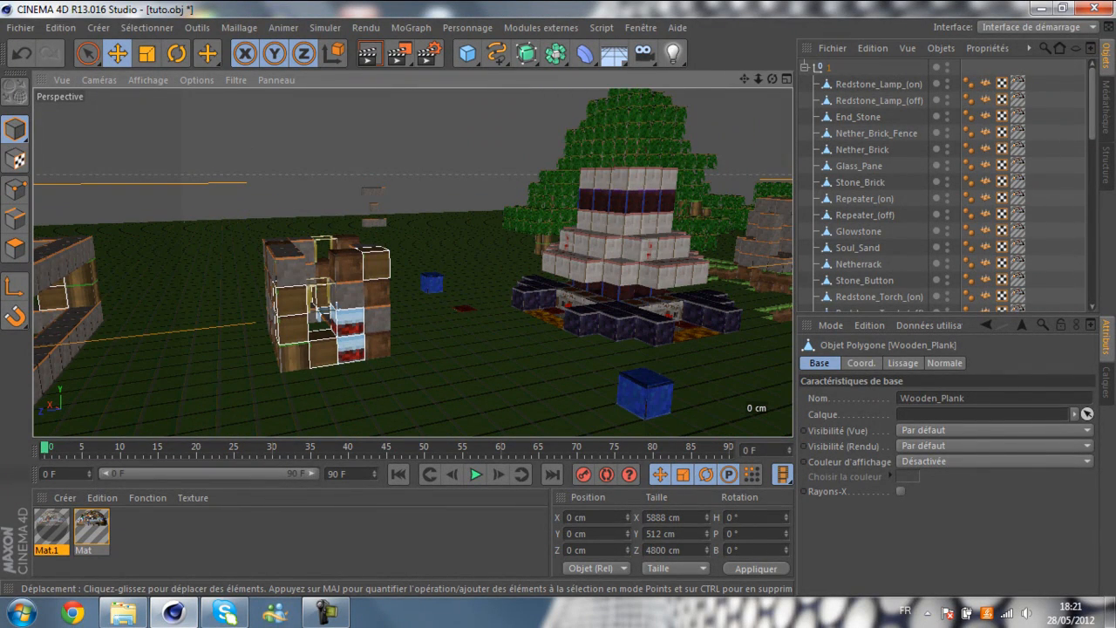
Select the dark Nether_Brick_Fence band around the white stone tower to inspect it
left_click(628, 199)
scroll(633, 200, "up", 6)
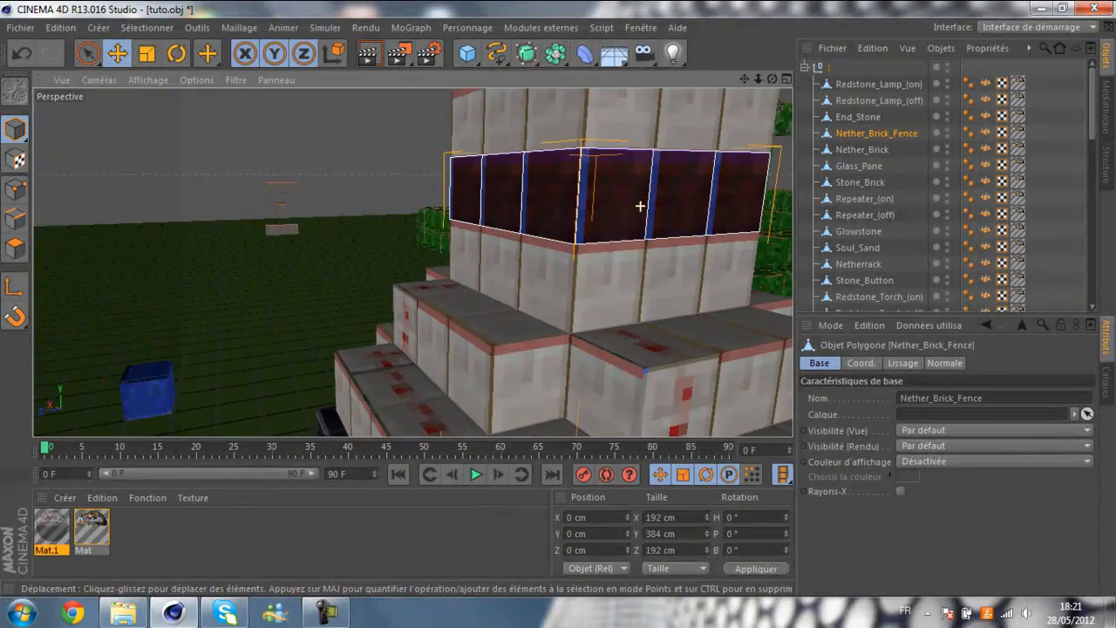
left_click(665, 232)
scroll(665, 232, "down", 3)
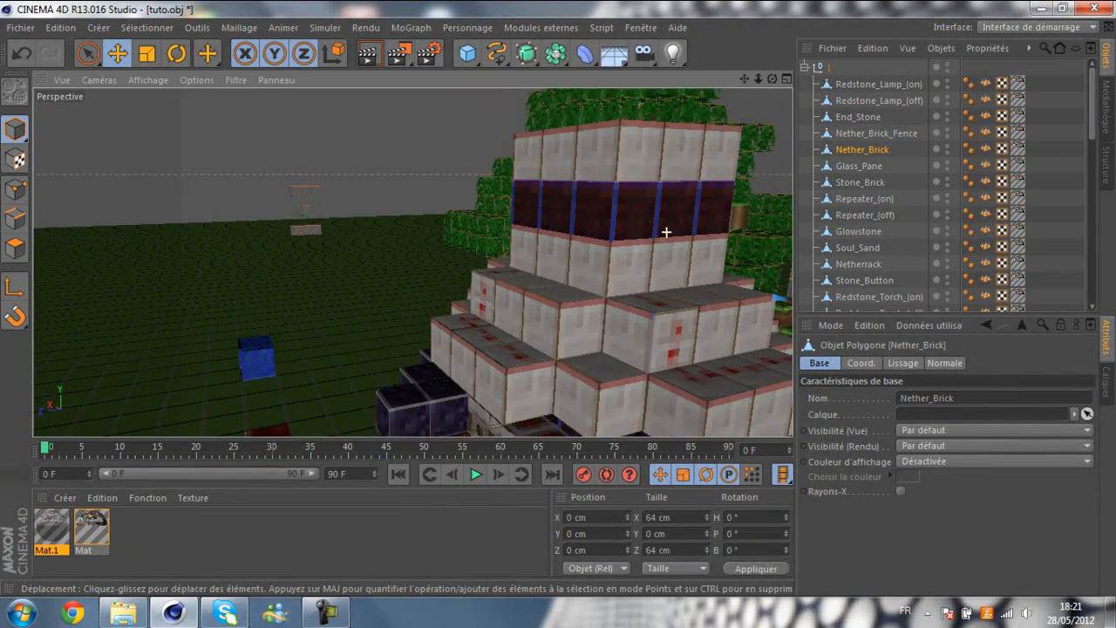
left_click_drag(772, 79, 904, 100)
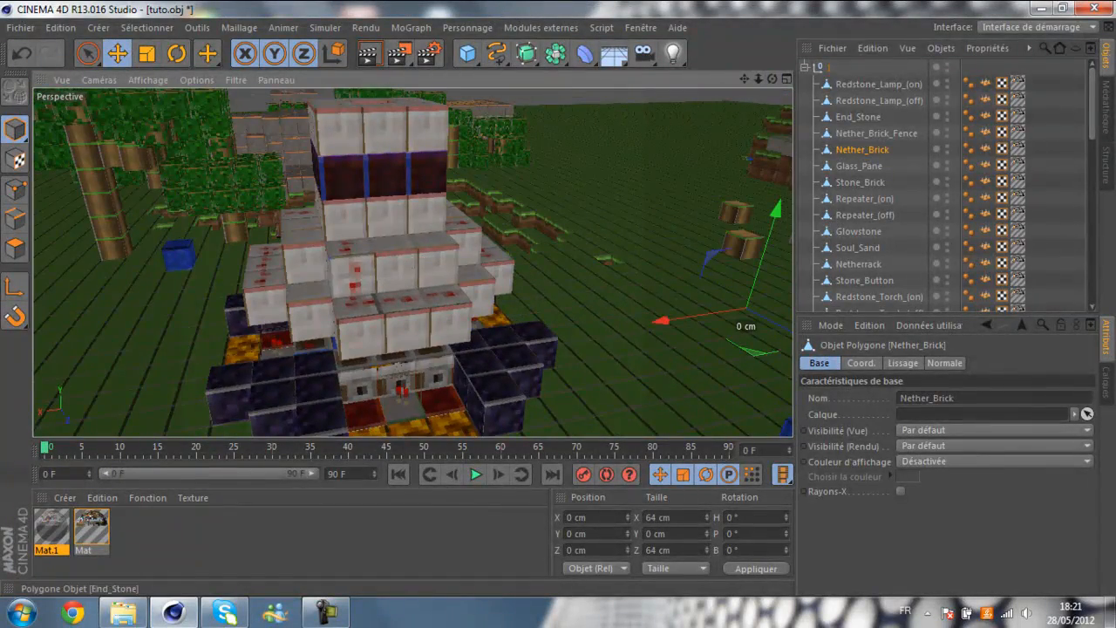
left_click(383, 174)
Render close-ups of the dark brick band on the white stone tower
scroll(460, 150, "up", 5)
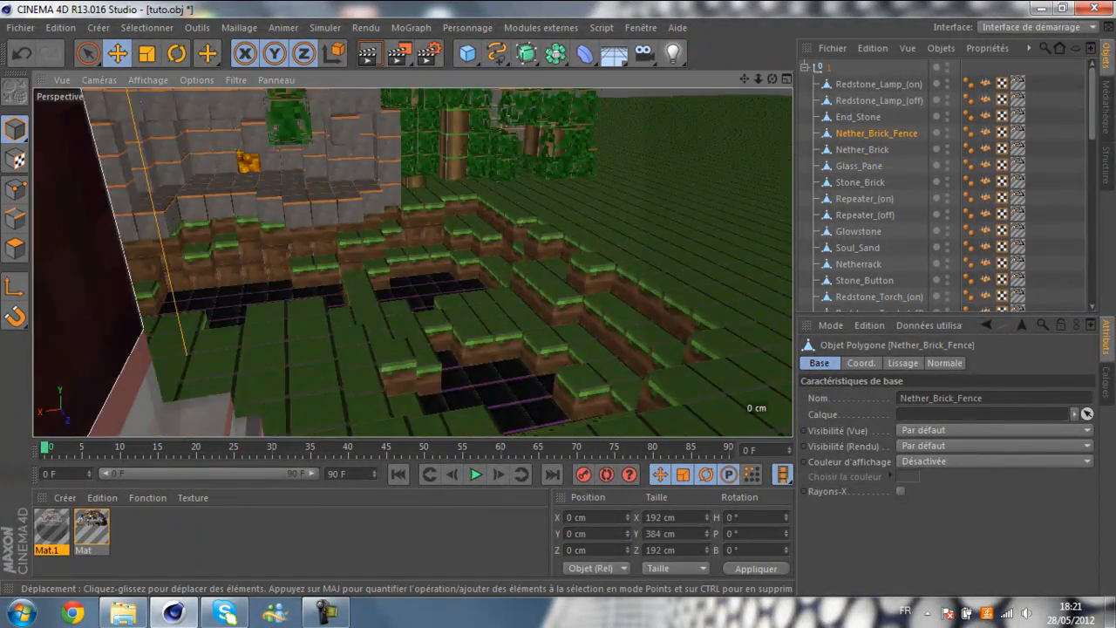
scroll(335, 196, "down", 3)
scroll(200, 260, "down", 1)
scroll(201, 260, "up", 2)
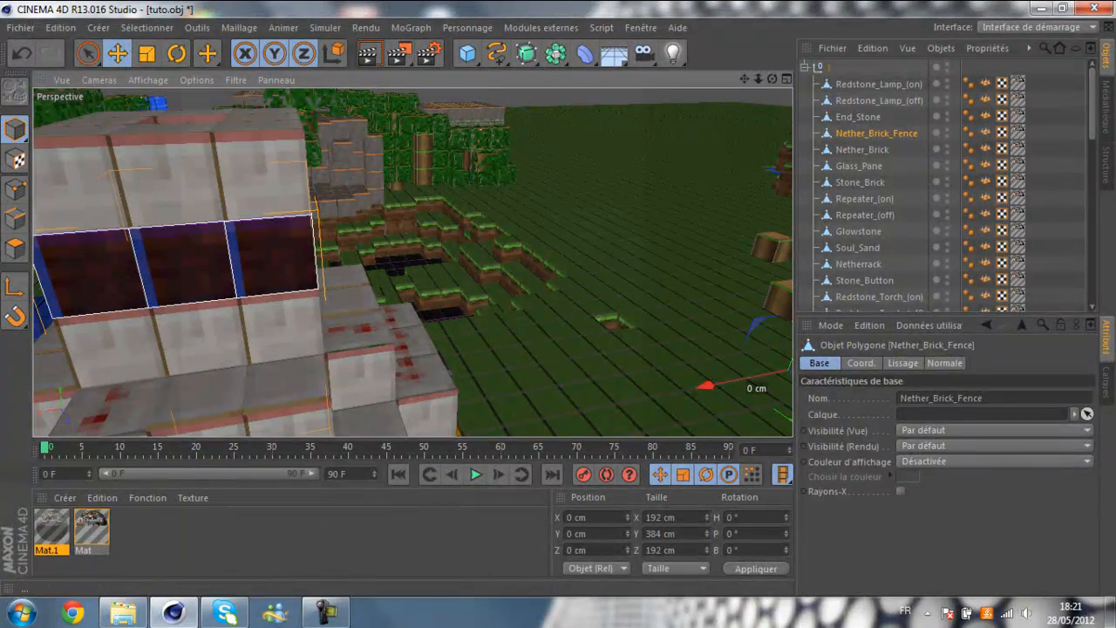
left_click(368, 53)
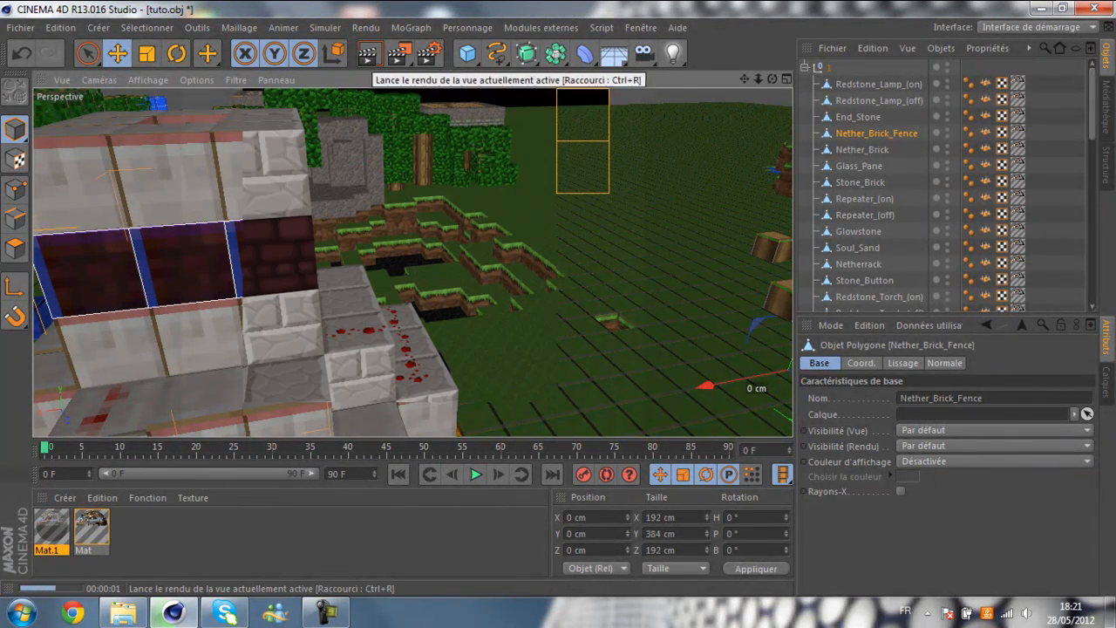
scroll(253, 297, "down", 6)
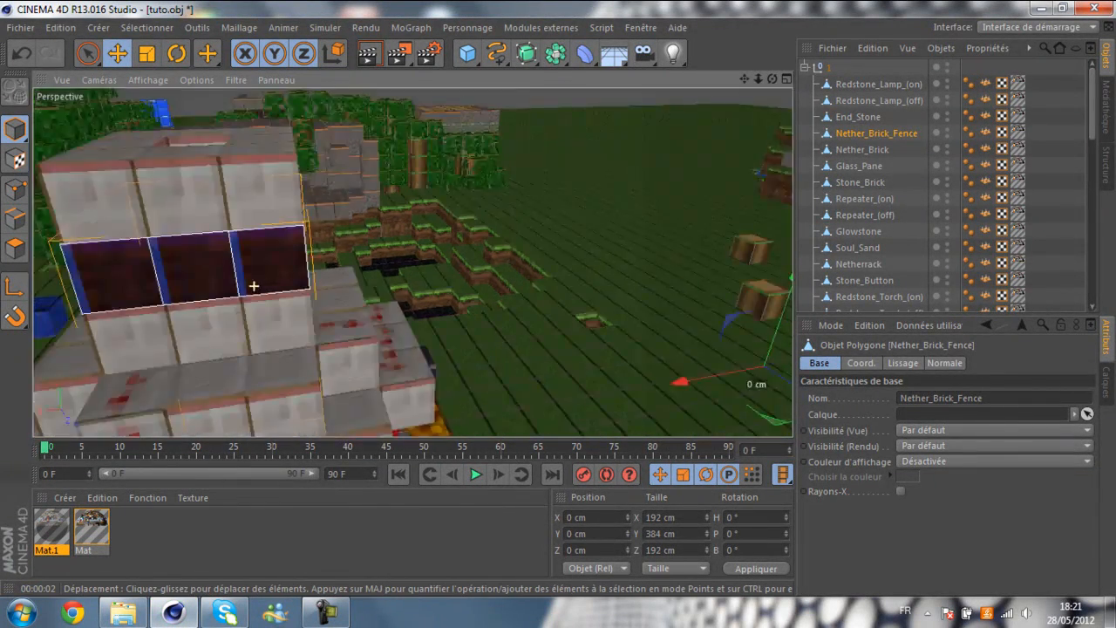
scroll(253, 297, "up", 5)
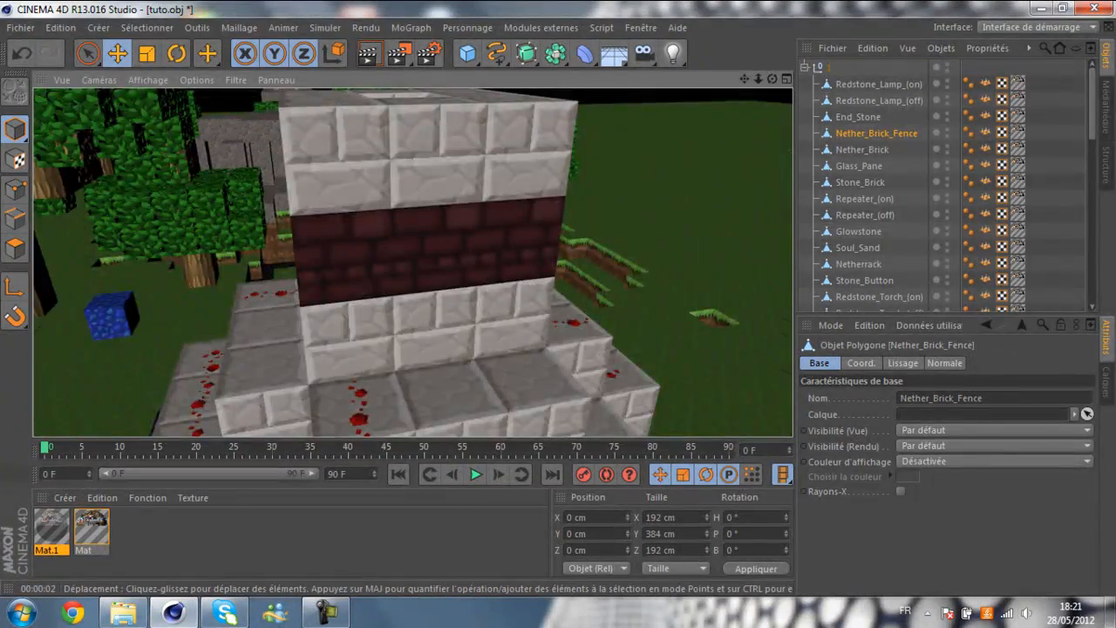
Render the whole stone tower with its obsidian base and the surrounding trees
scroll(290, 275, "down", 6)
scroll(290, 275, "up", 4)
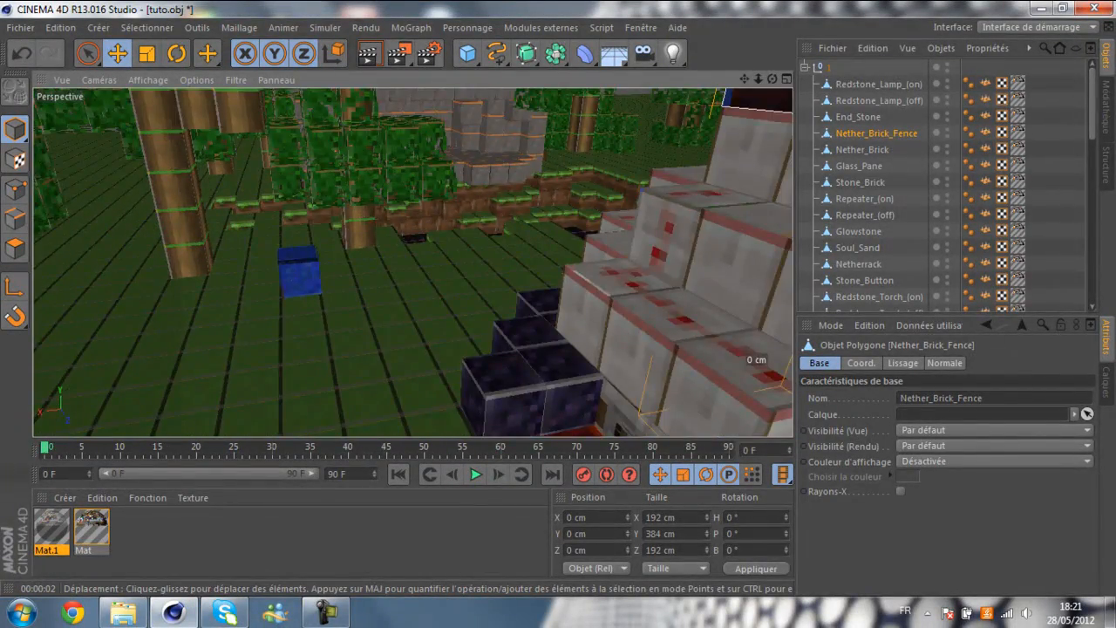
scroll(314, 239, "down", 5)
left_click(368, 53)
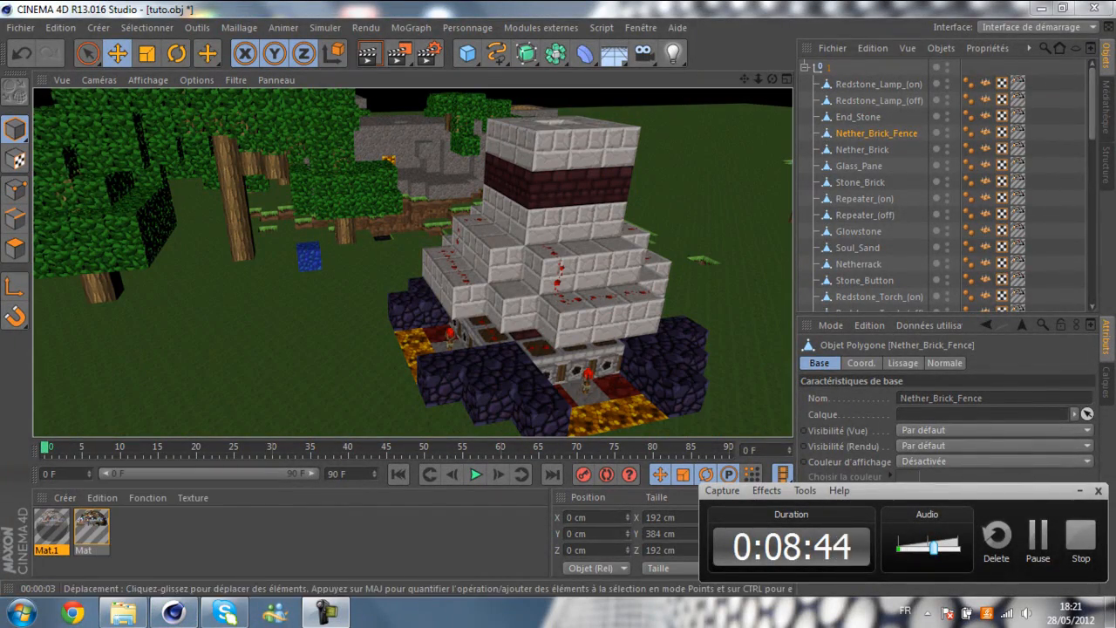
left_click_drag(411, 262, 412, 262, "alt")
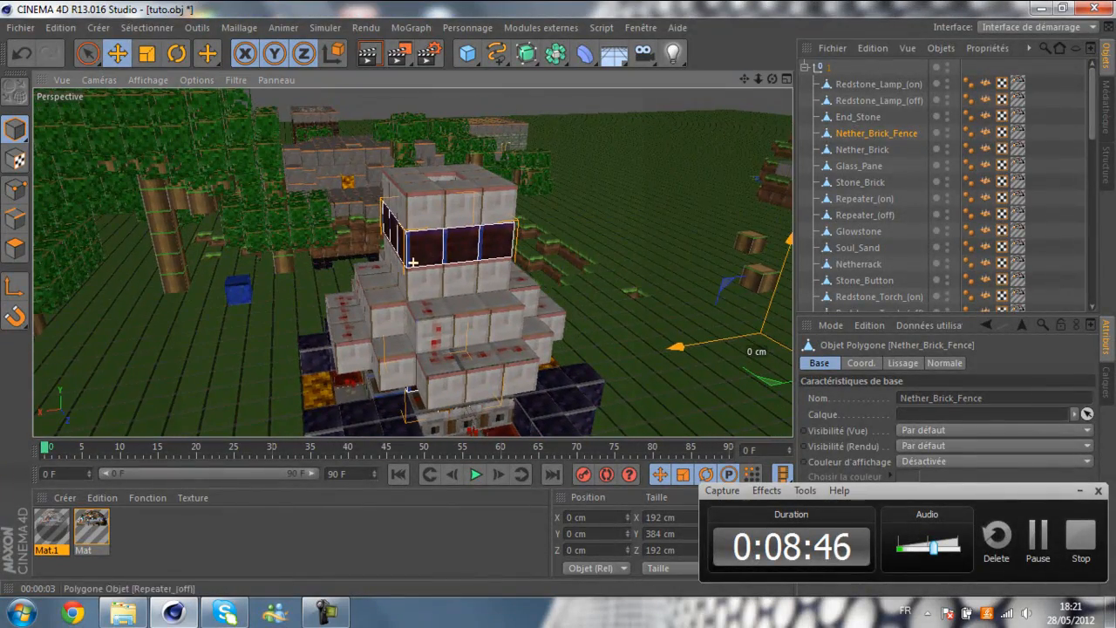